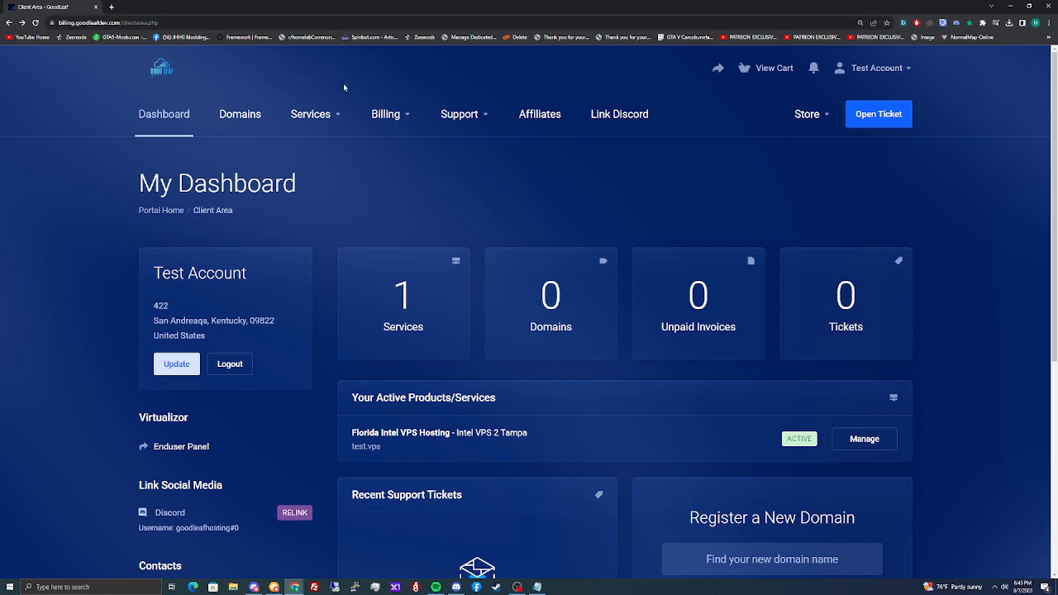
Open the Knowledgebase in a new tab and open the article "How to Recover Data from a Corrupted Windows VPS".
click(479, 119)
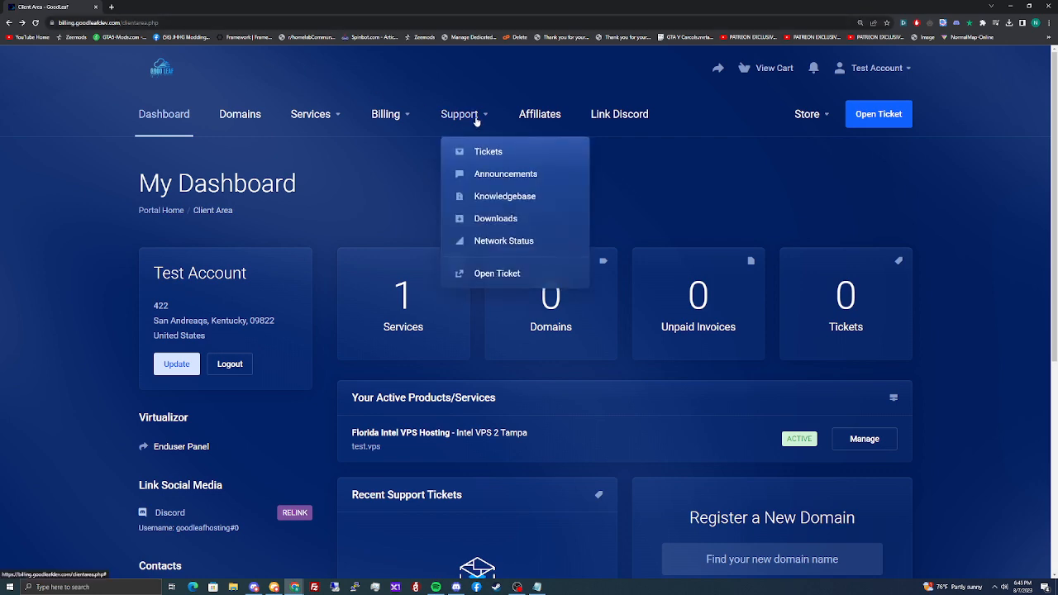
middle_click(496, 197)
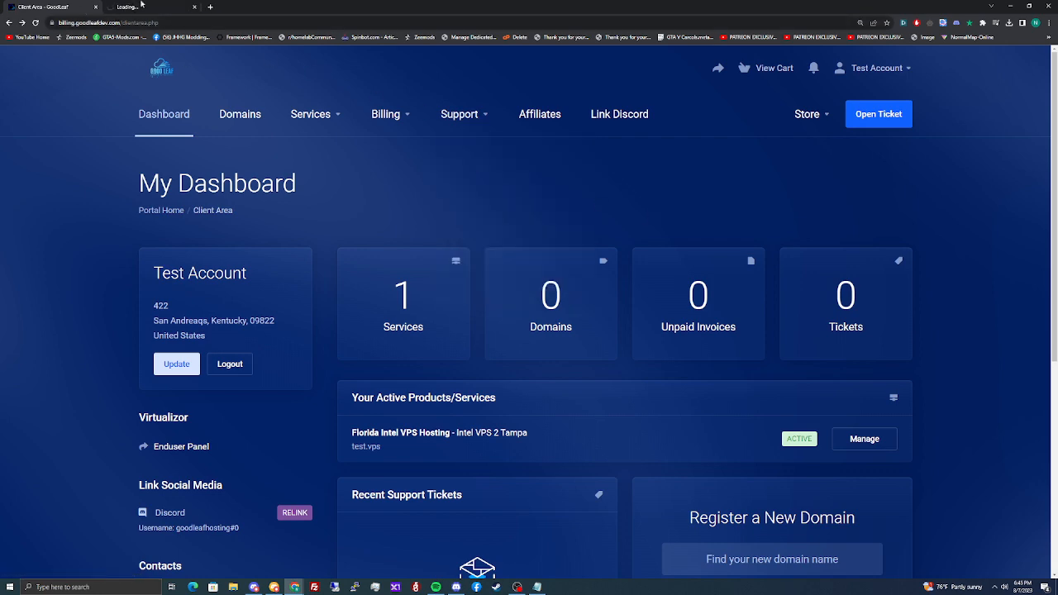
key(ctrl+Tab)
scroll(477, 425, down, 3)
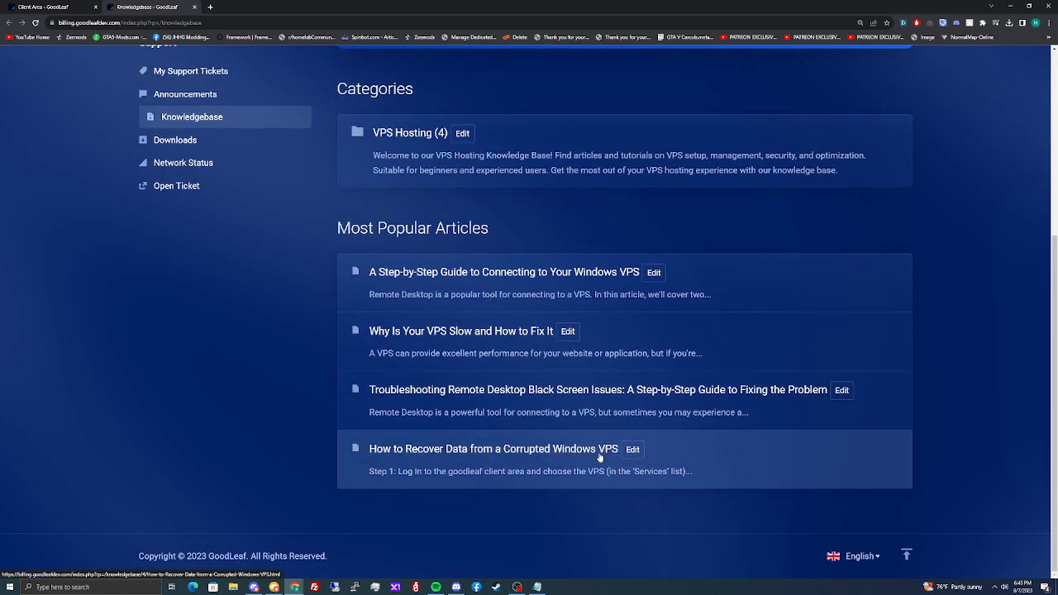
click(568, 468)
scroll(567, 462, down, 4)
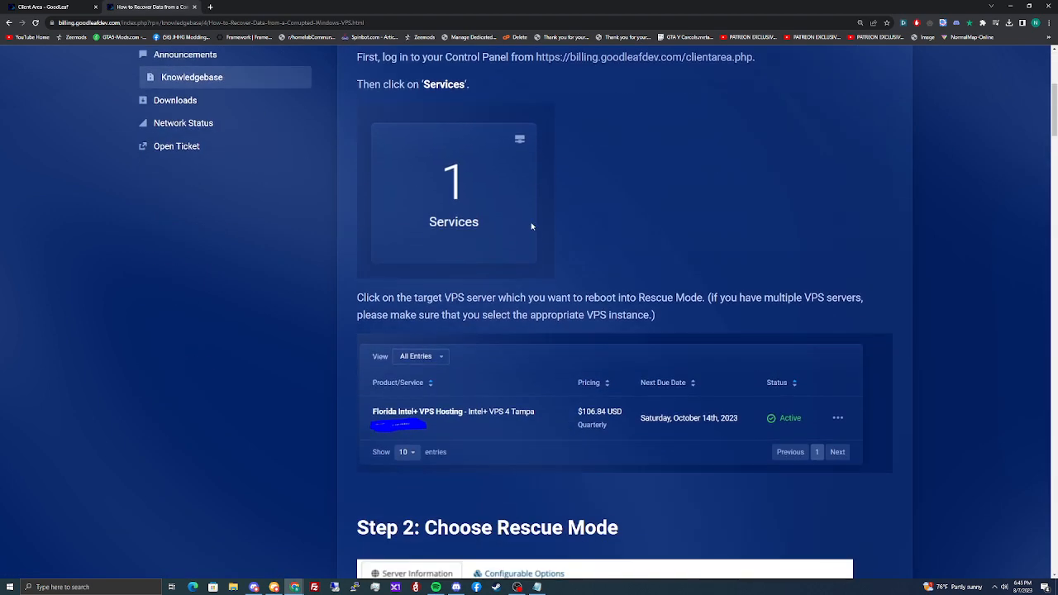
Following Step 1 of the article, open the product details of the Florida Intel VPS Hosting - Intel VPS 2 Tampa service.
click(51, 6)
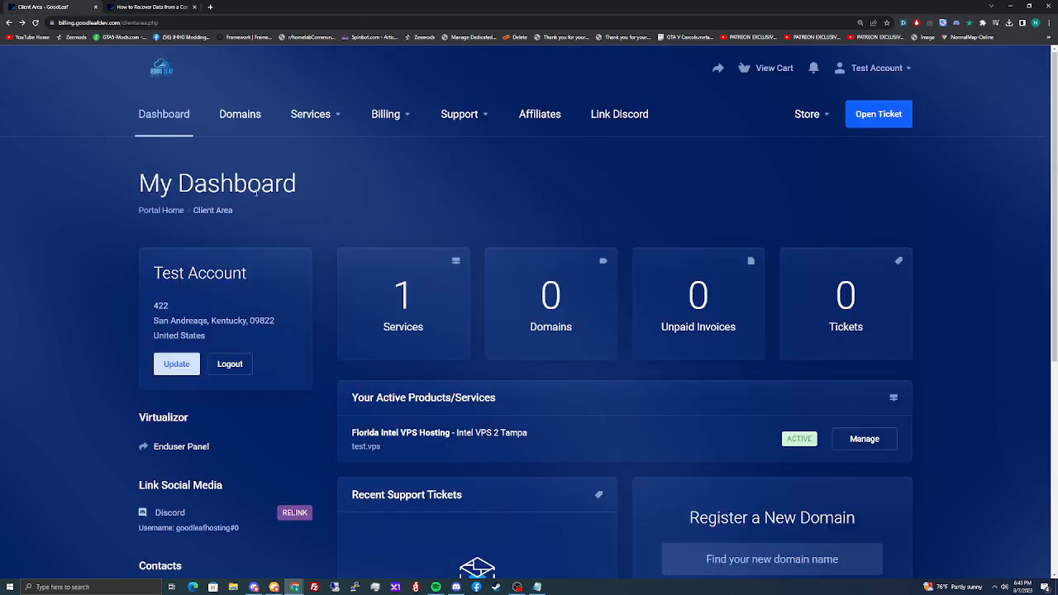
click(178, 7)
scroll(581, 357, down, 3)
scroll(596, 369, up, 1)
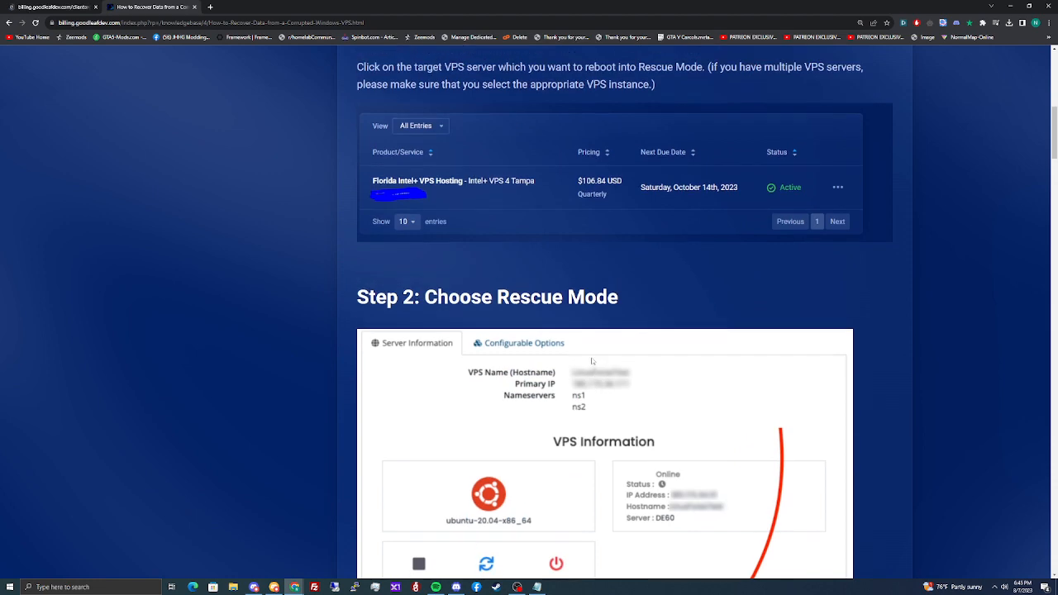
click(76, 5)
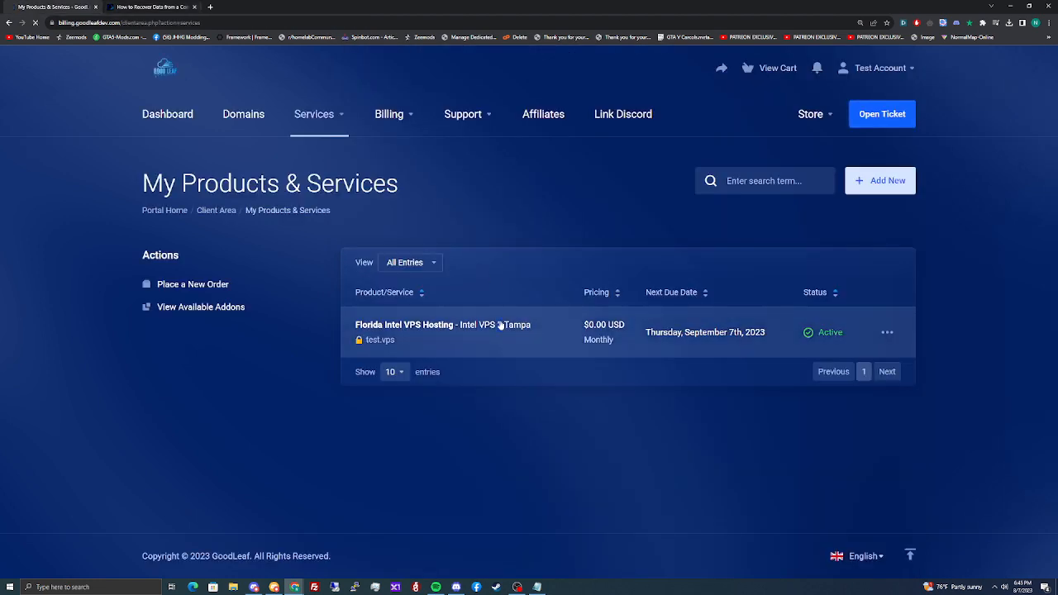
click(500, 325)
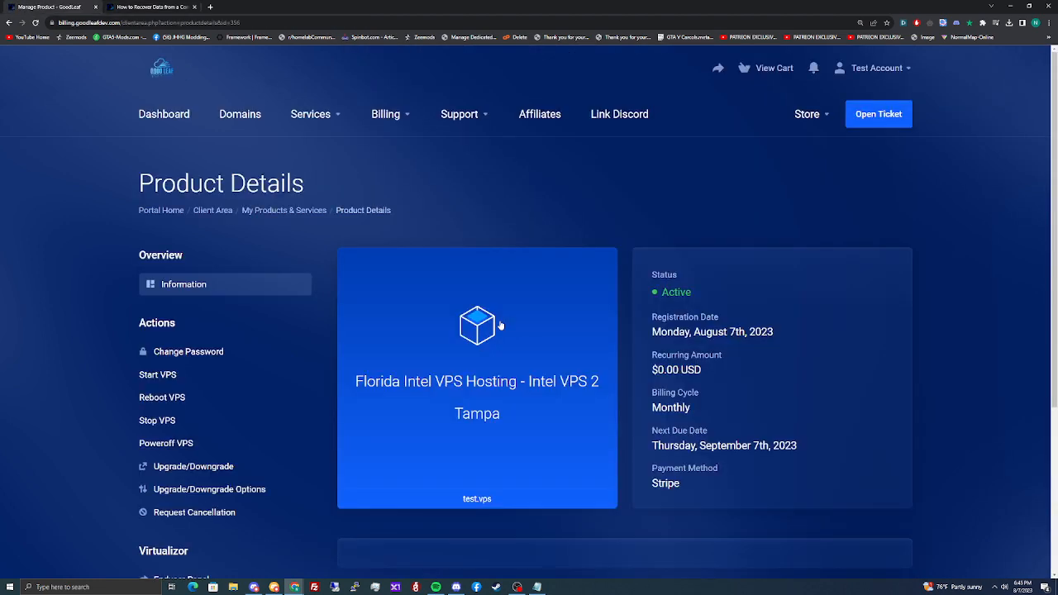
Compare the article's "Step 2: Choose Rescue Mode" instructions with the service's VPS Information panel.
click(167, 6)
scroll(611, 272, down, 3)
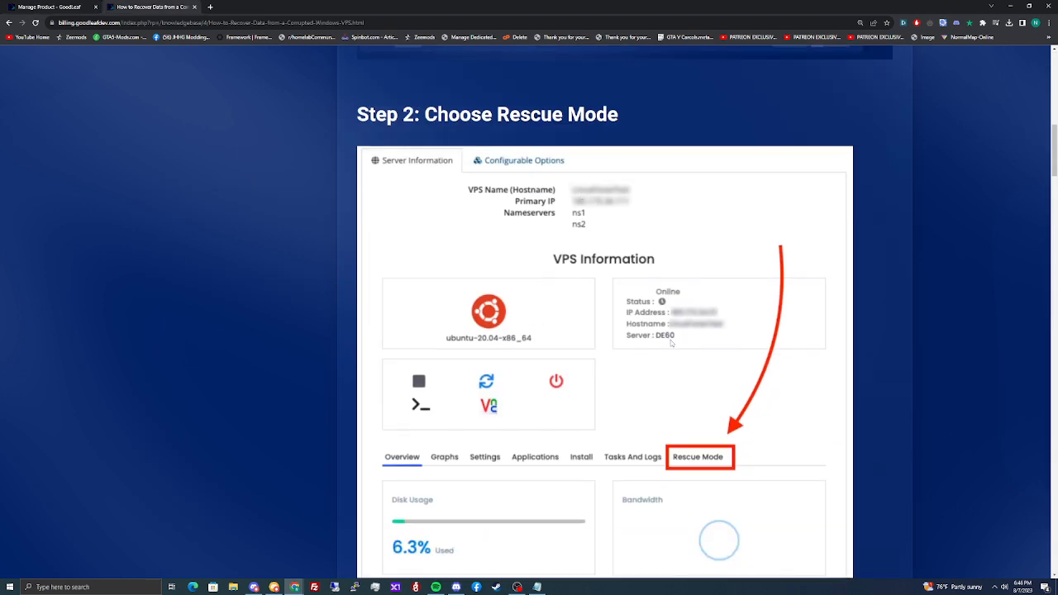
key(ctrl+shift+Tab)
scroll(558, 383, down, 4)
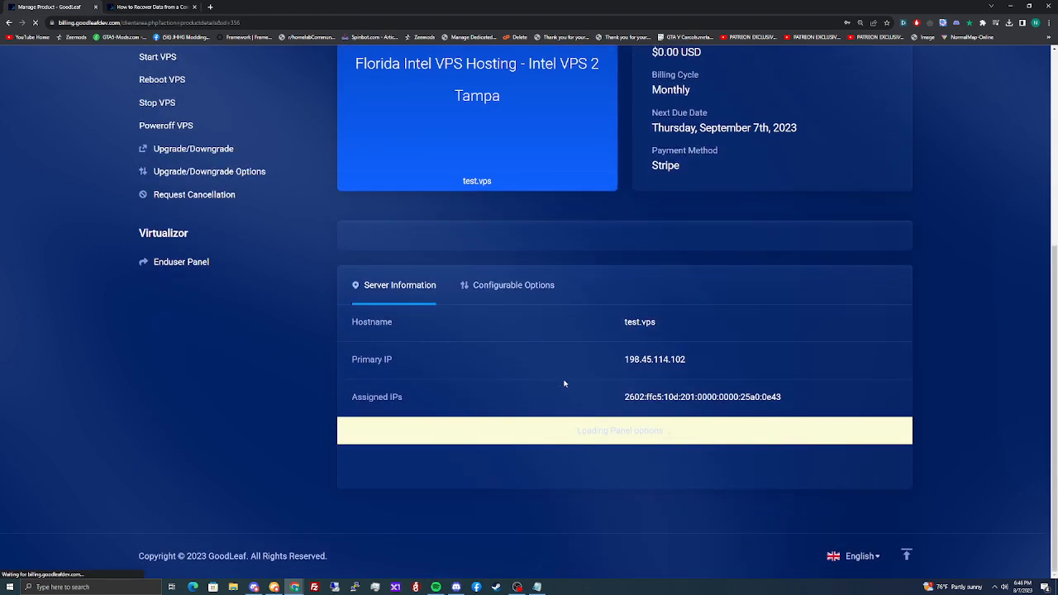
key(ctrl+Tab)
scroll(579, 320, down, 2)
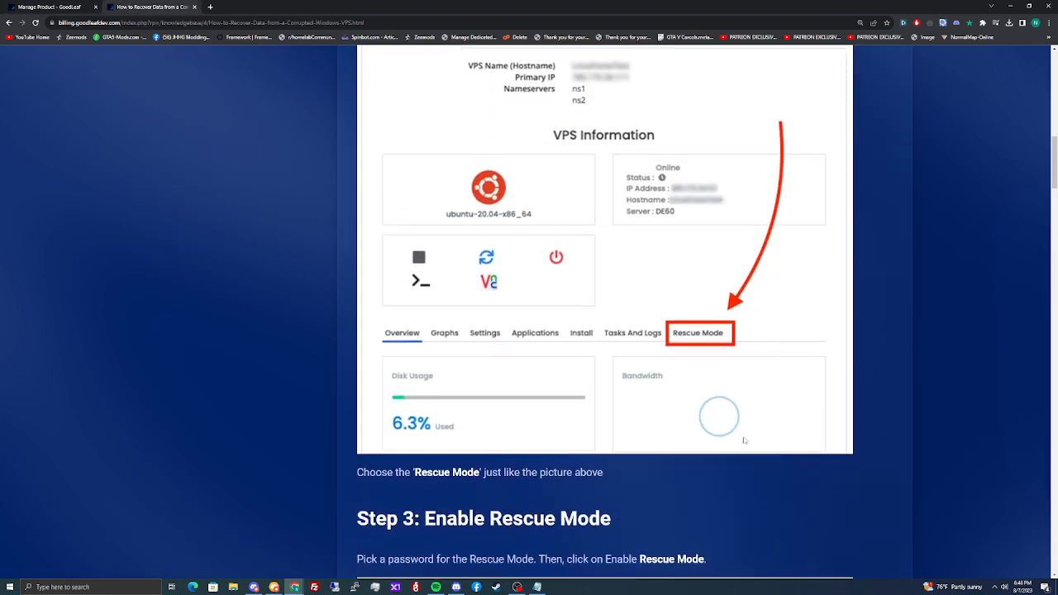
key(ctrl+shift+Tab)
scroll(653, 347, down, 4)
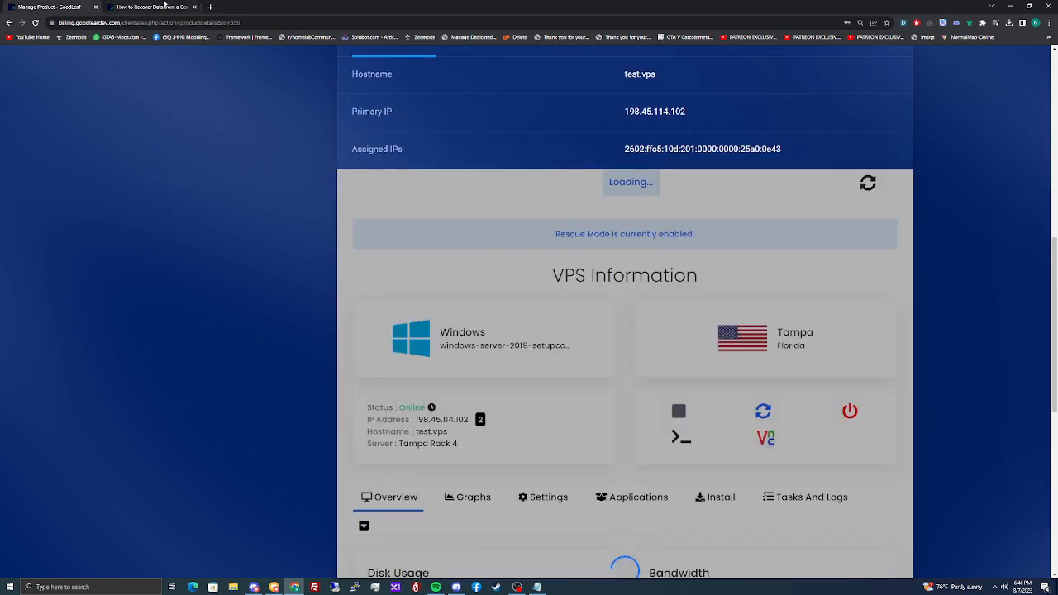
Open the Rescue Mode section of the test.vps control panel.
click(164, 5)
click(62, 6)
scroll(800, 464, down, 1)
click(767, 417)
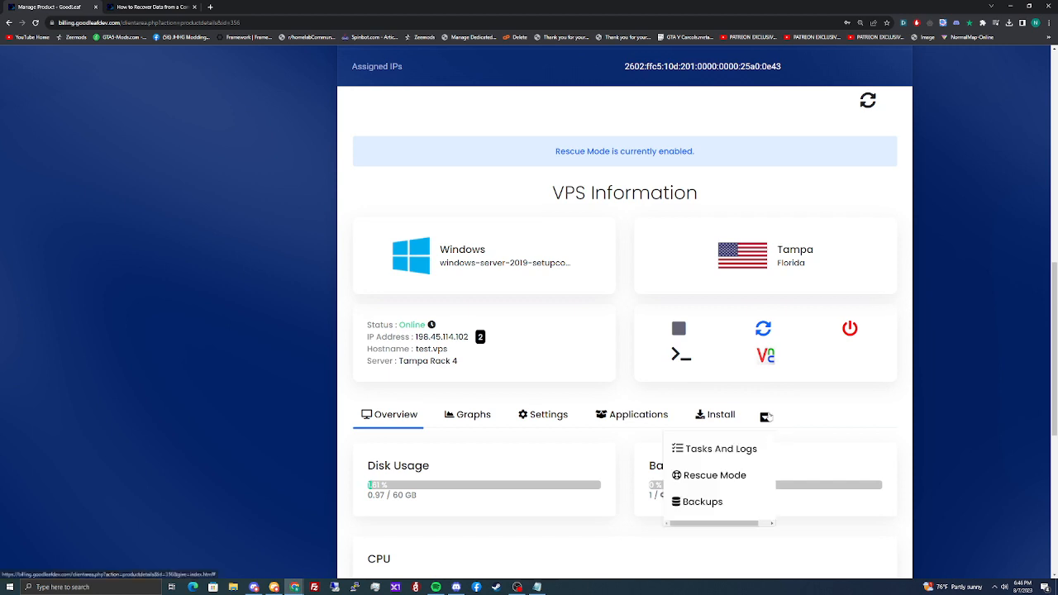
scroll(715, 488, down, 1)
click(717, 395)
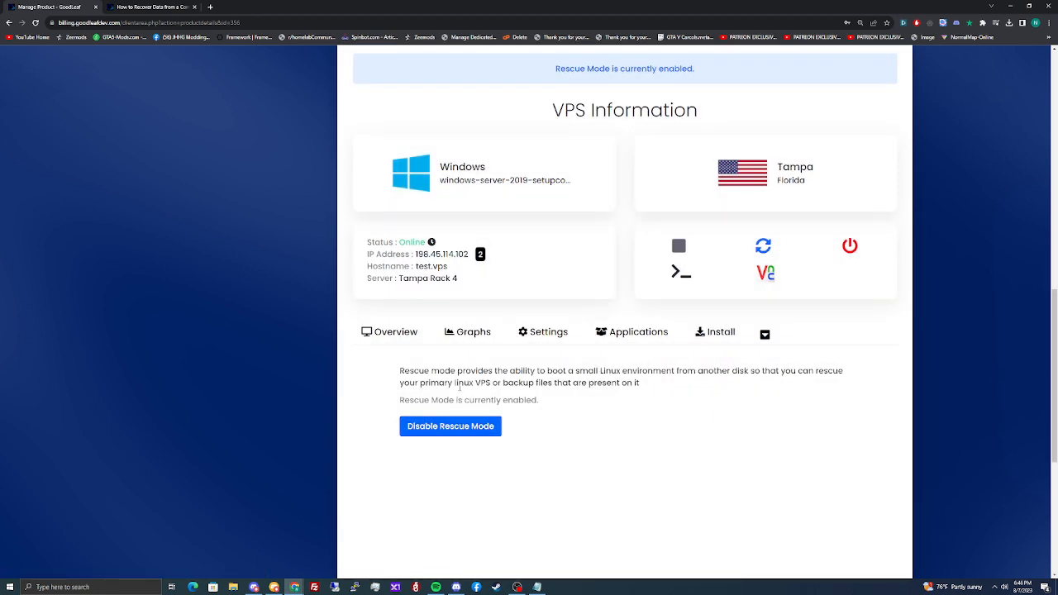
Read the article's "Step 3: Enable Rescue Mode" instructions and return to the VPS product page.
key(ctrl+Tab)
scroll(564, 315, down, 5)
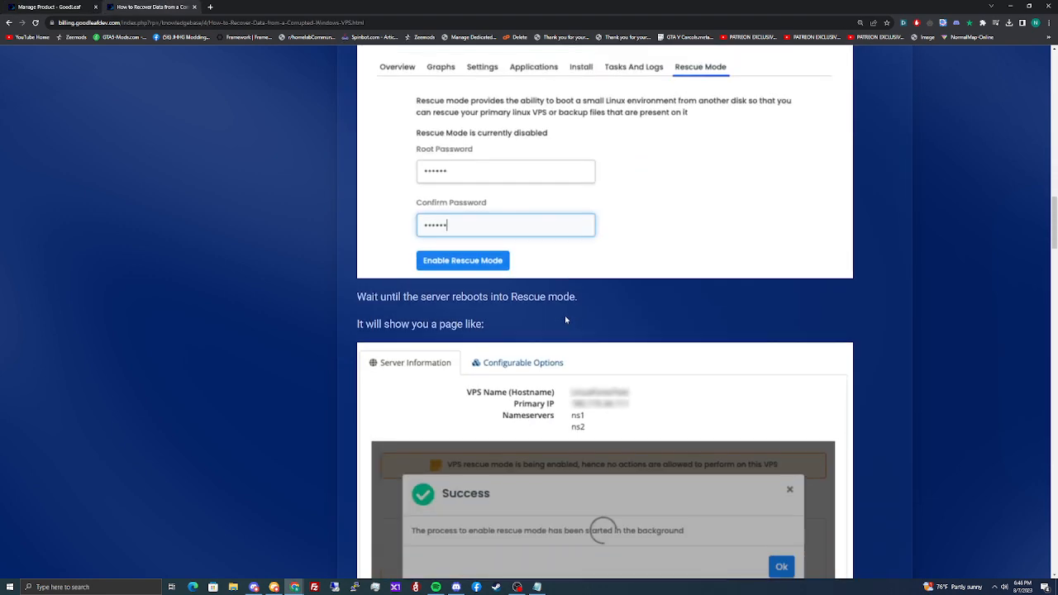
scroll(562, 268, down, 7)
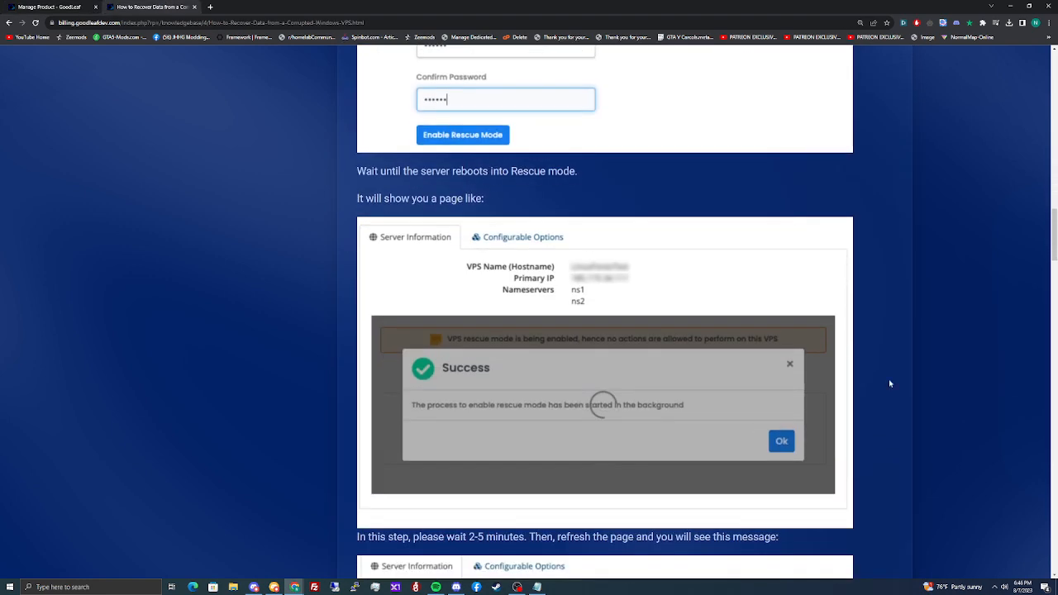
scroll(655, 428, down, 2)
key(ctrl+shift+Tab)
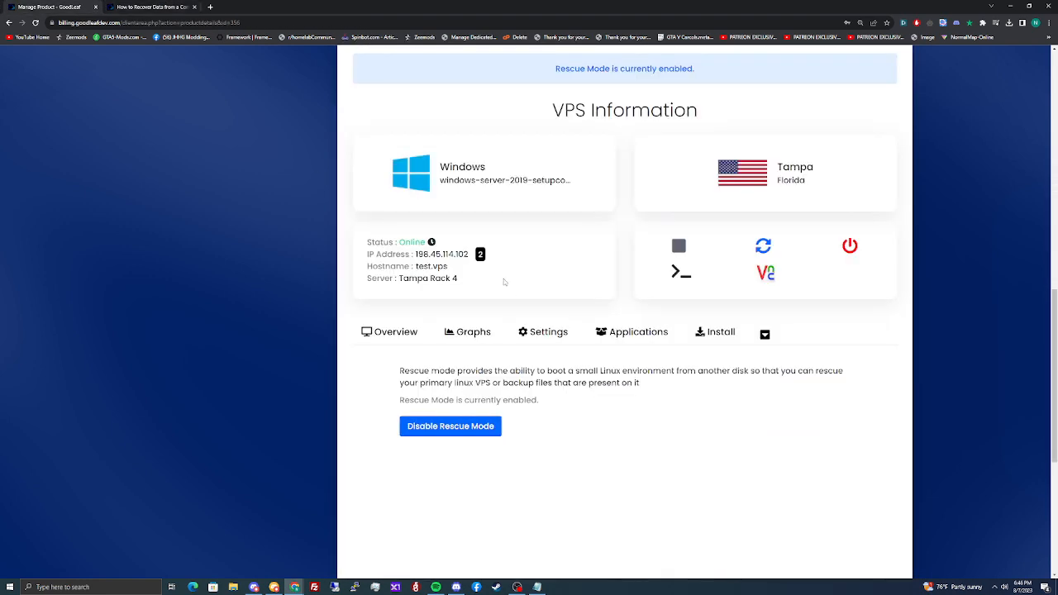
Copy the VPS's primary IP address from its server information.
double_click(393, 254)
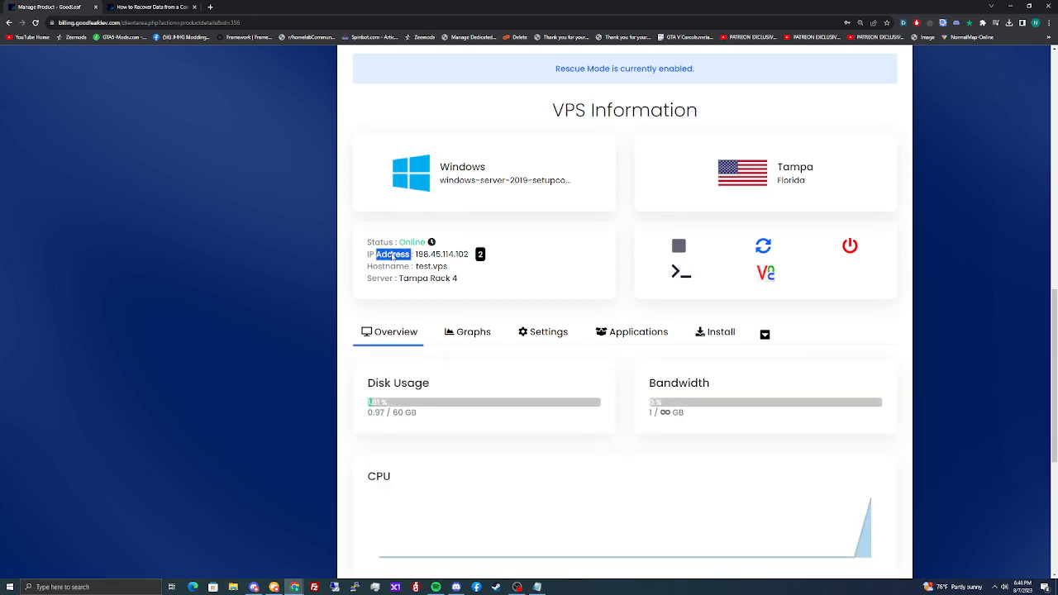
double_click(445, 253)
scroll(451, 267, up, 7)
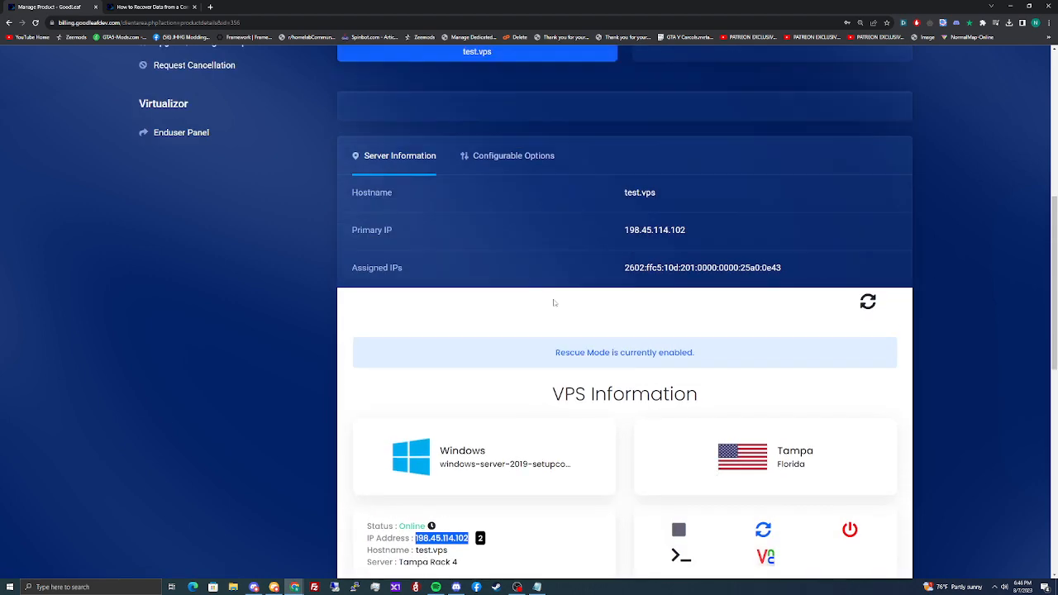
double_click(654, 244)
key(ctrl+c)
click(650, 239)
scroll(650, 239, down, 2)
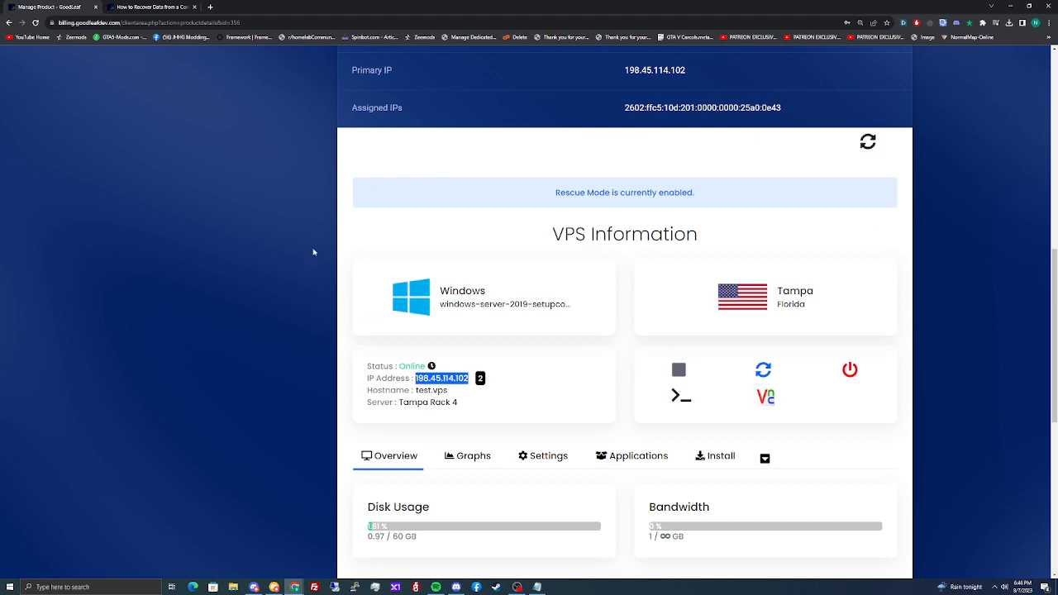
Open the PuTTY download page at putty.org in a new tab.
click(212, 7)
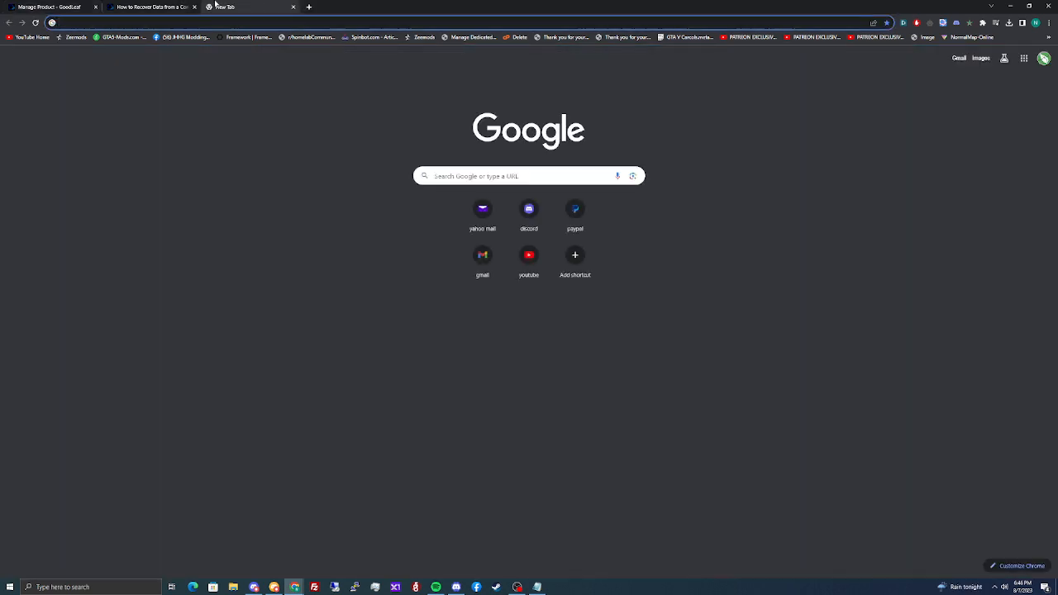
text(putty)
key(Return)
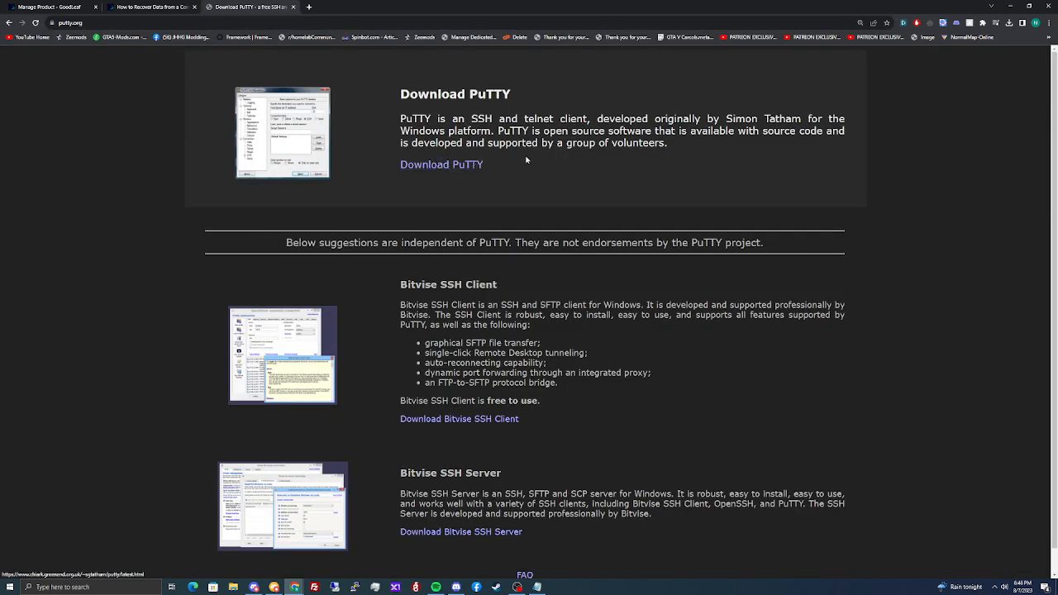
View the FileZilla Client edition choices on filezilla-project.org, then close the page and return to the VPS product page.
click(435, 22)
text(filezilla)
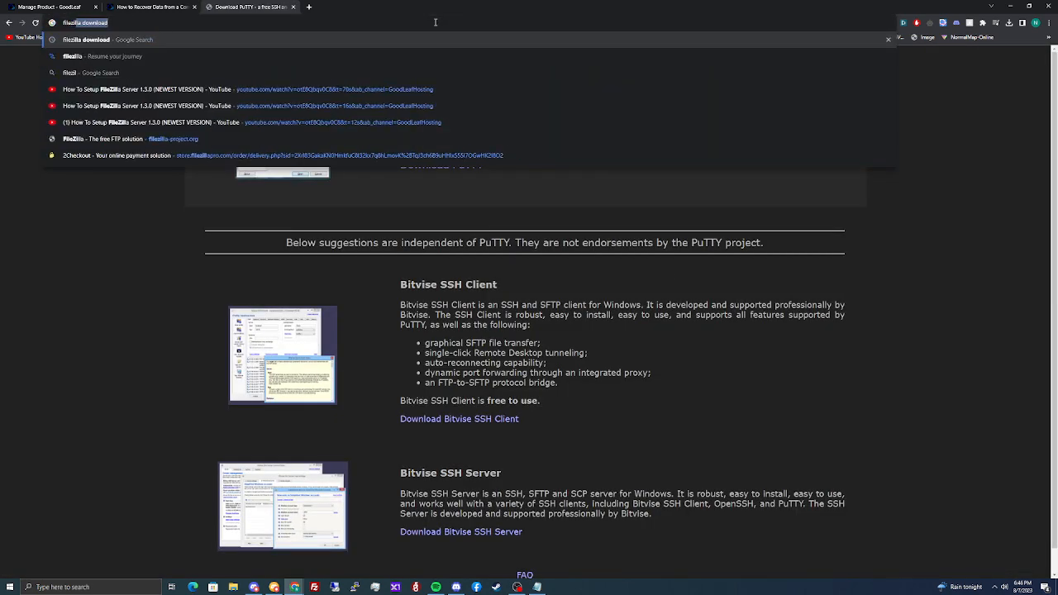
key(Down)
key(Down)
key(Down)
key(Down)
key(Down)
key(Down)
key(Down)
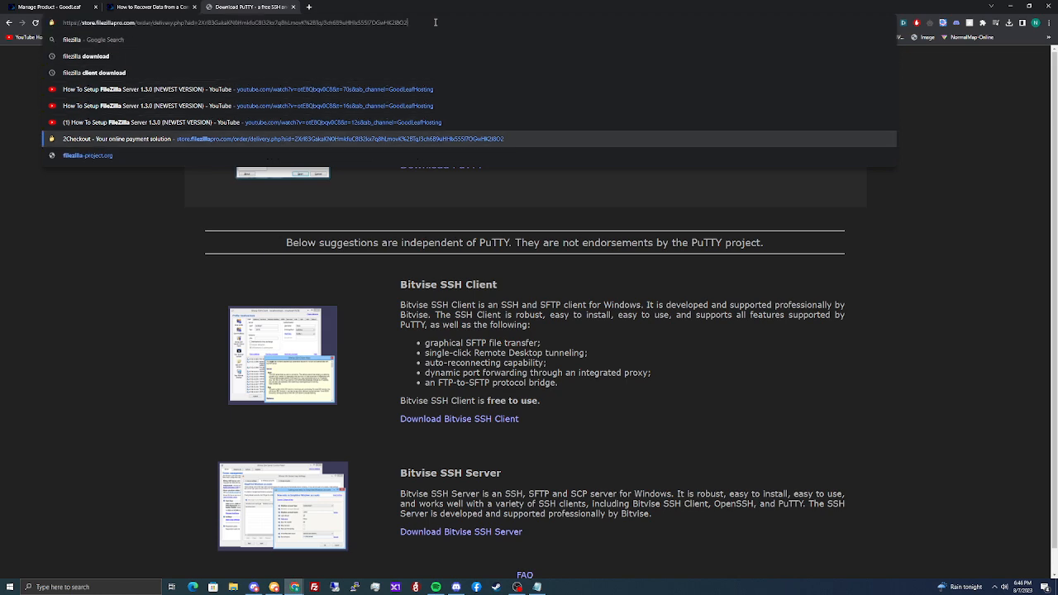
key(Return)
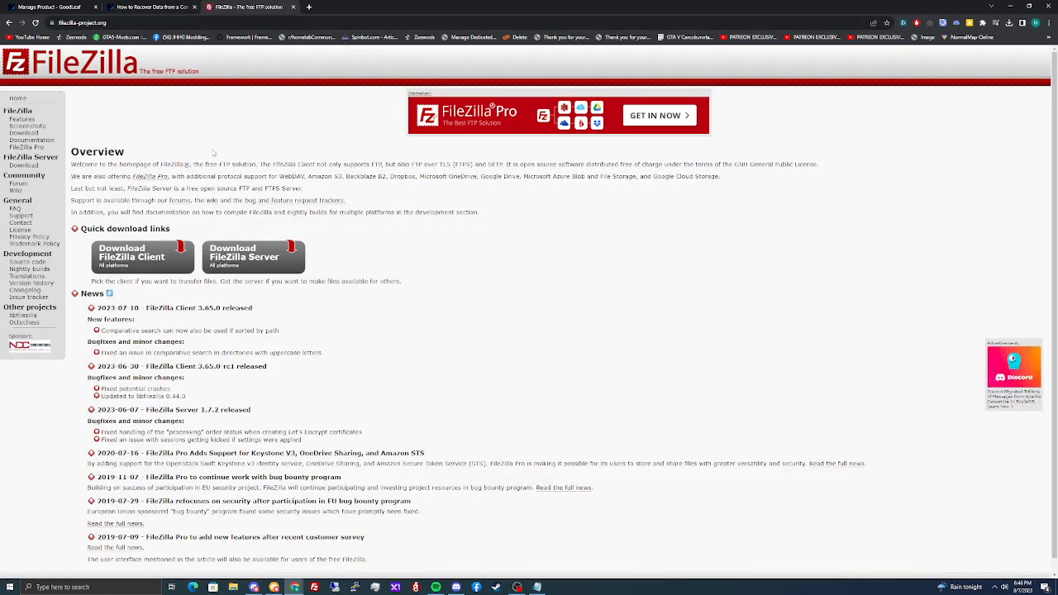
click(144, 263)
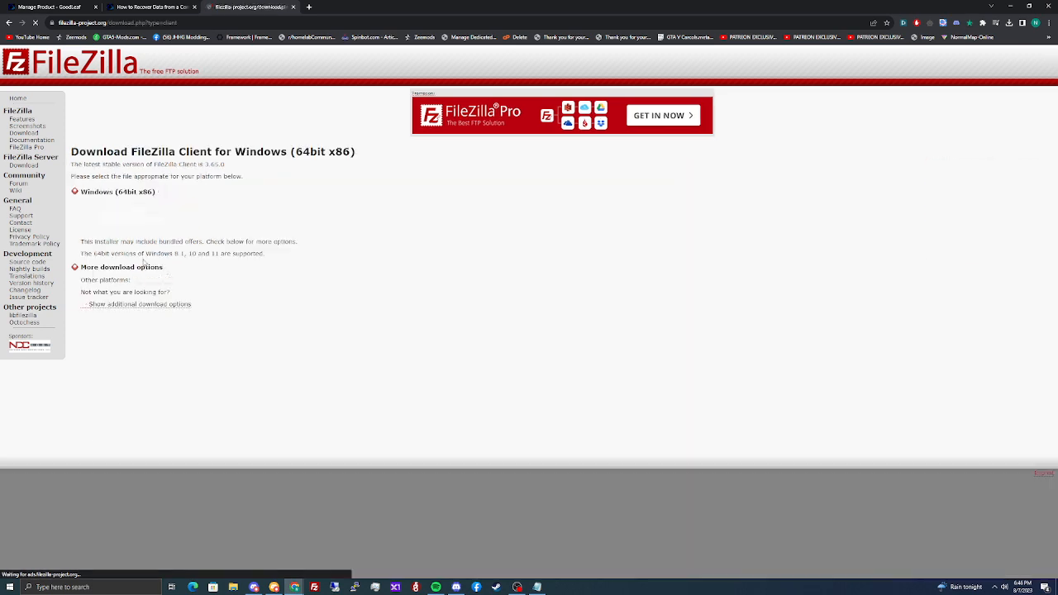
click(123, 217)
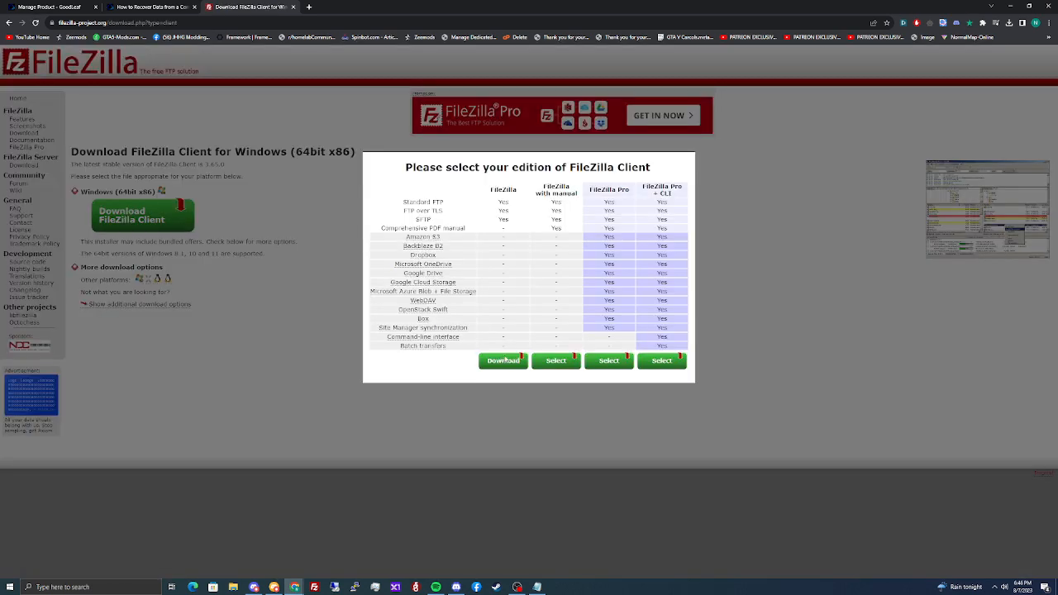
click(292, 7)
key(ctrl+shift+Tab)
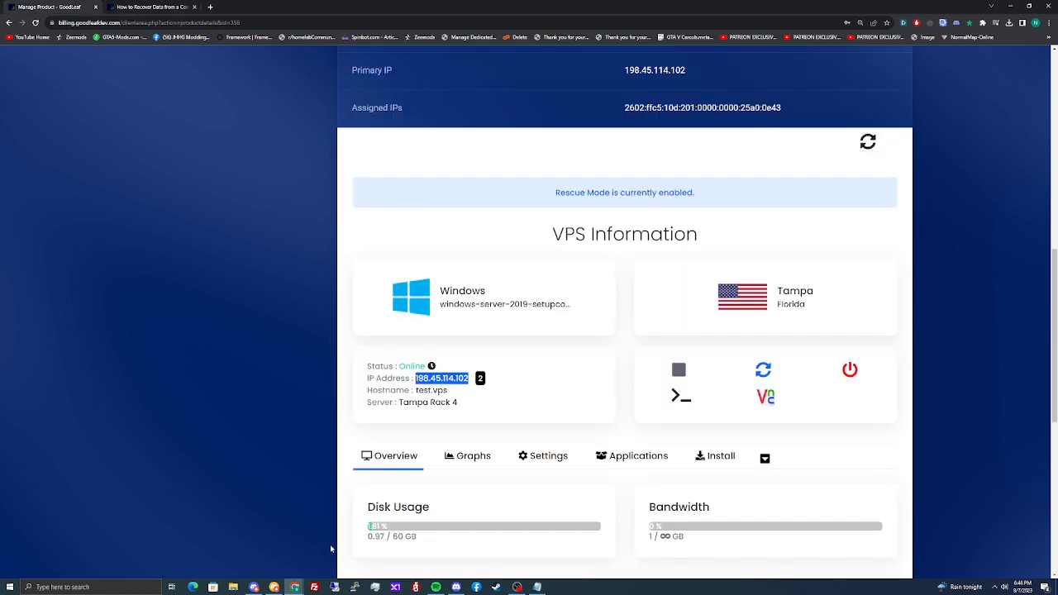
Switch to PuTTY and open an SSH session to 198.45.114.102 on port 22.
click(355, 586)
key(ctrl+v)
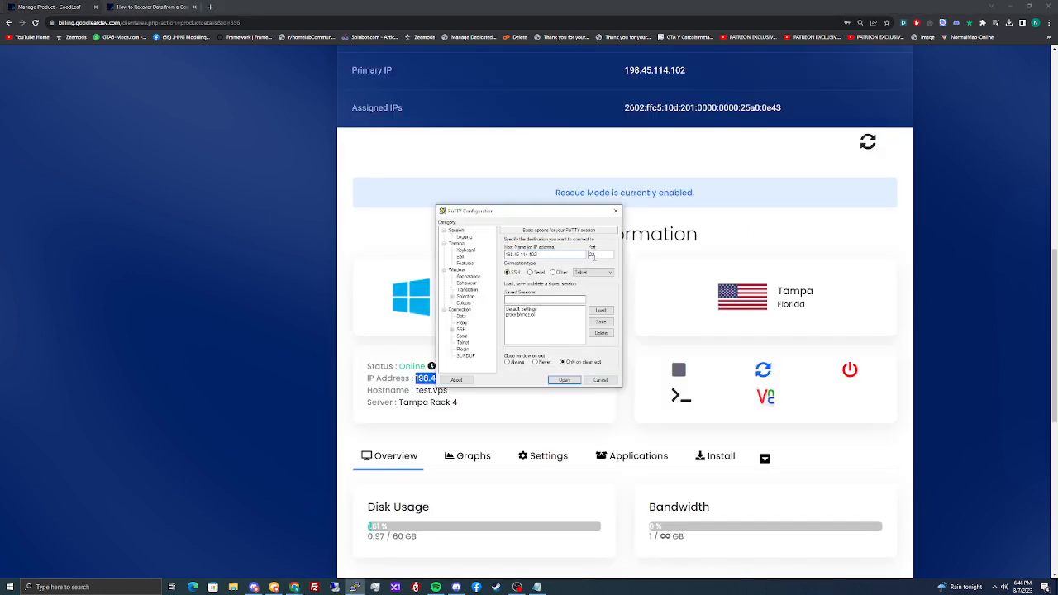
double_click(592, 255)
click(564, 380)
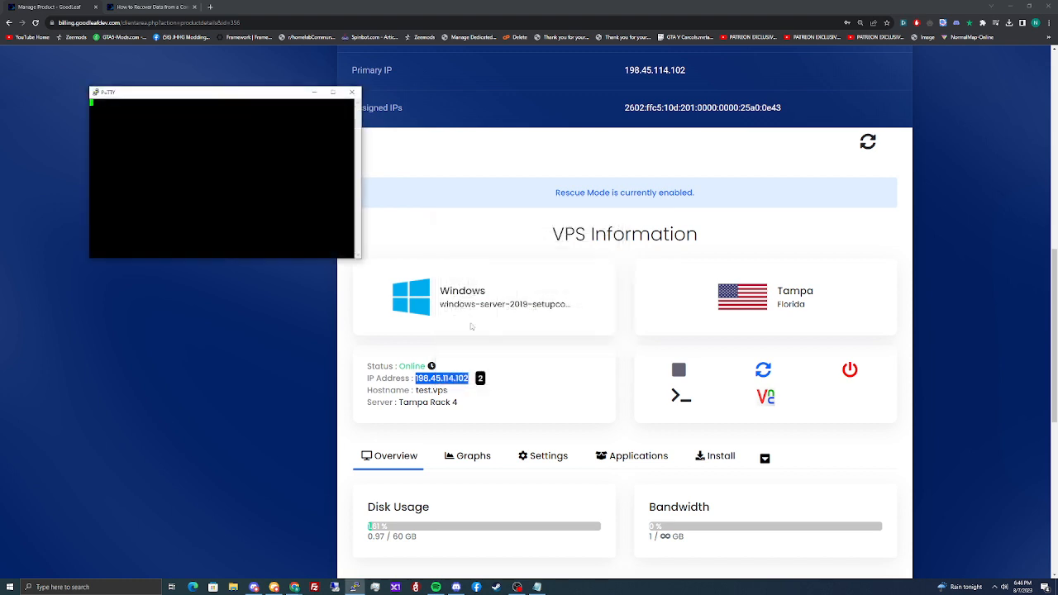
Move the terminal window over the VPS panel and log in as root with the rescue mode password.
drag(217, 97, 679, 318)
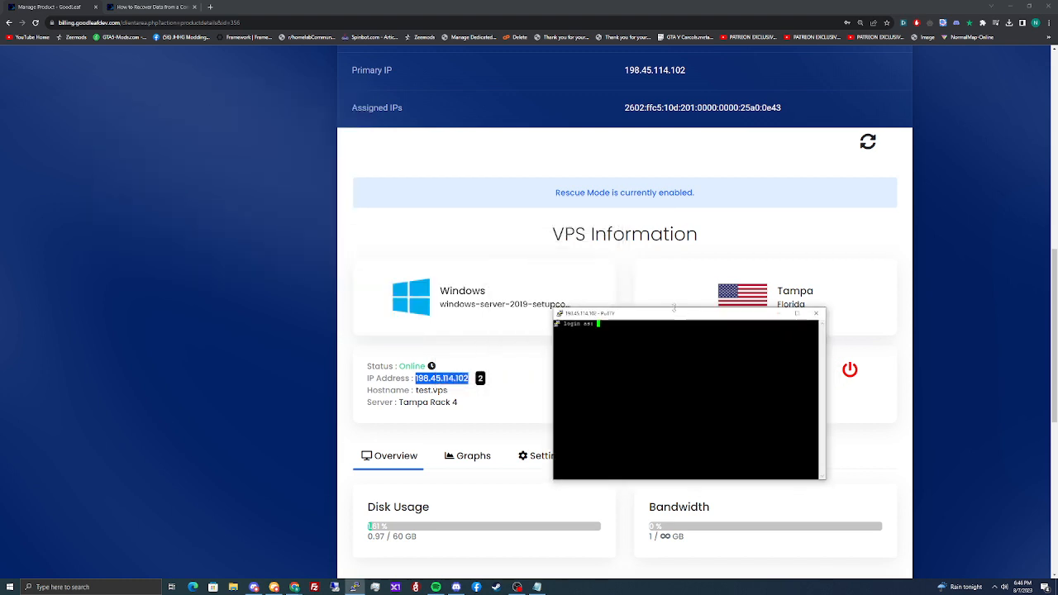
text(root)
key(Return)
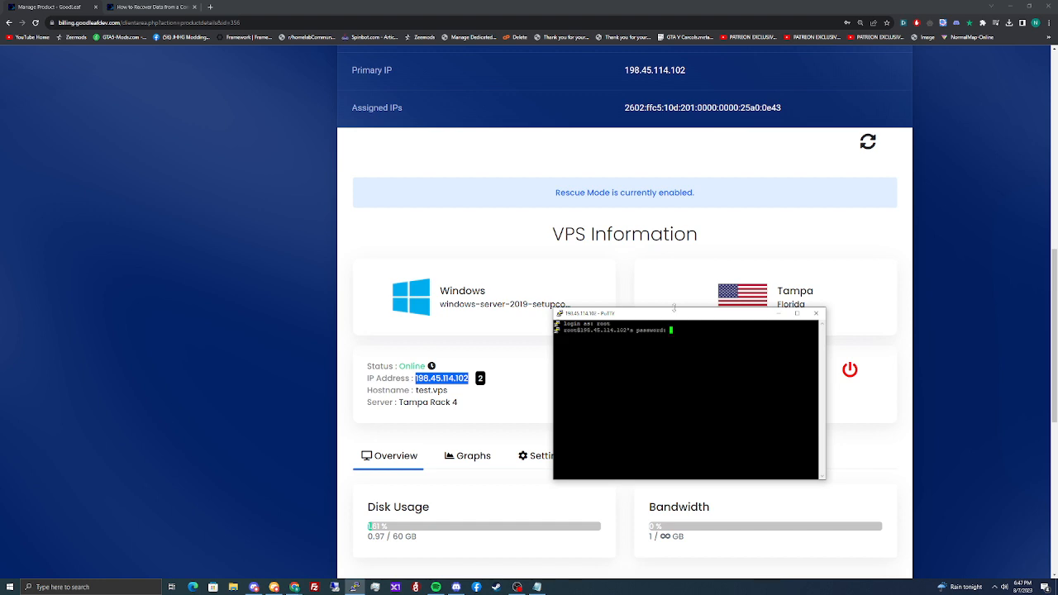
key(Return)
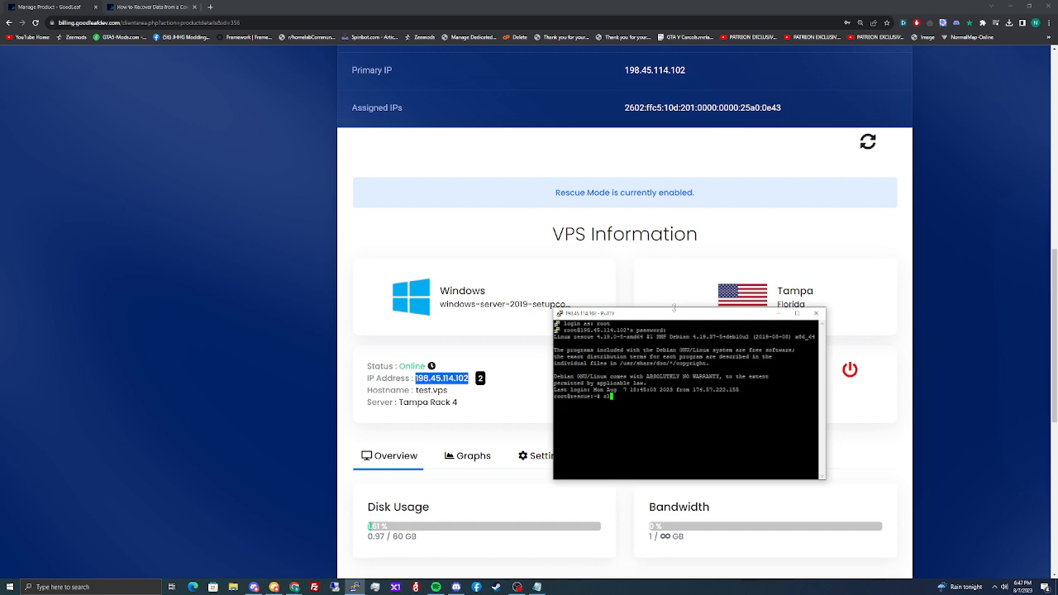
Clear the login output from the rescue session's terminal.
key(ctrl+l)
text(clear)
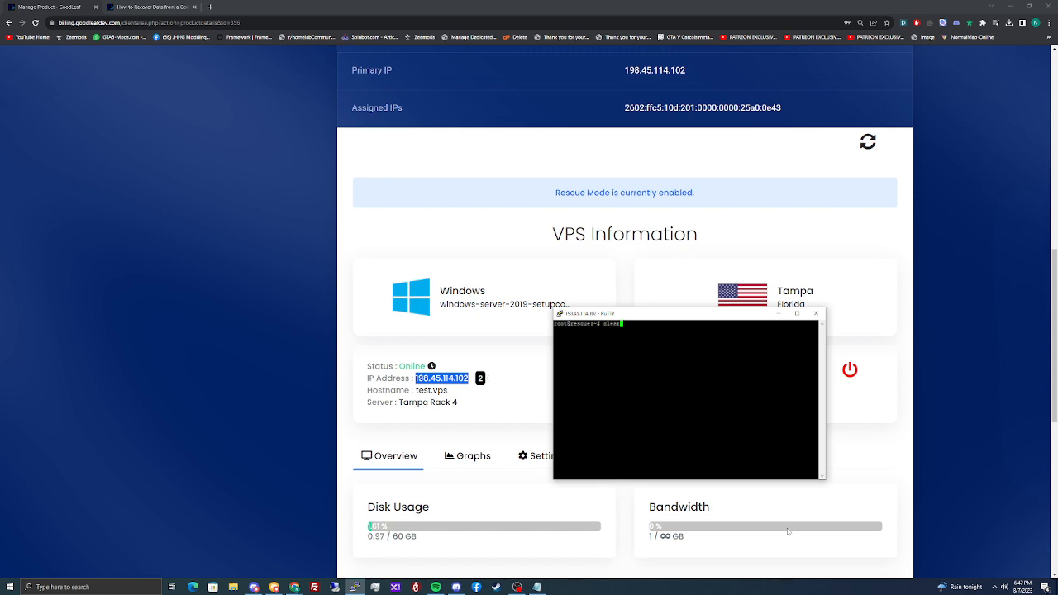
key(BackSpace)
key(BackSpace)
key(BackSpace)
Return to the recovery article in the browser and find "Step 4: Install WinSCP and login to the rescue VM".
click(208, 7)
click(200, 4)
click(294, 7)
scroll(555, 554, down, 2)
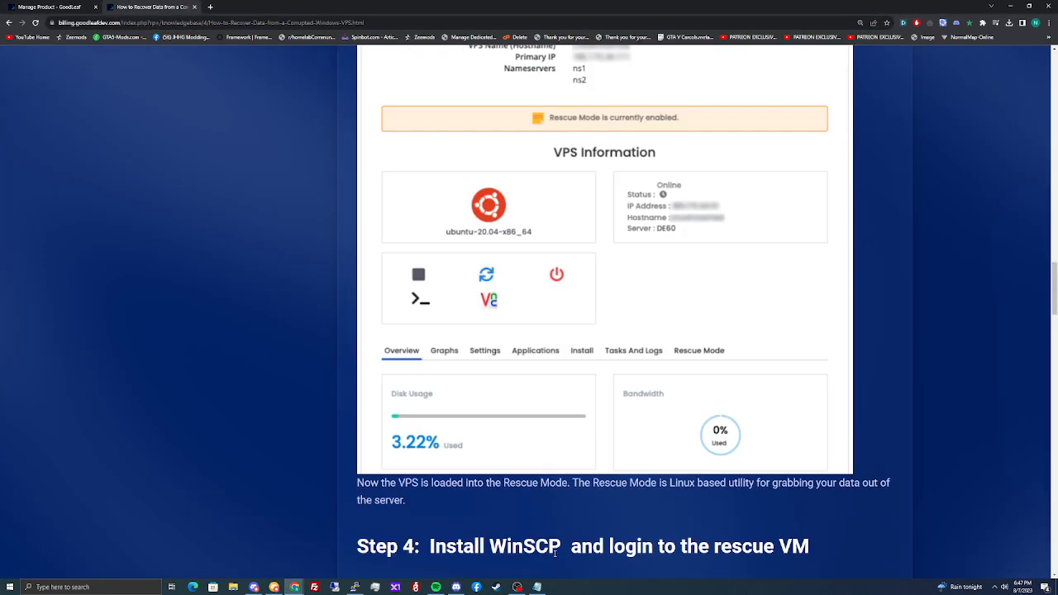
Copy command A from Step 6 of the recovery article and run apt-get update --allow-releaseinfo-change in the PuTTY rescue session.
scroll(554, 553, down, 9)
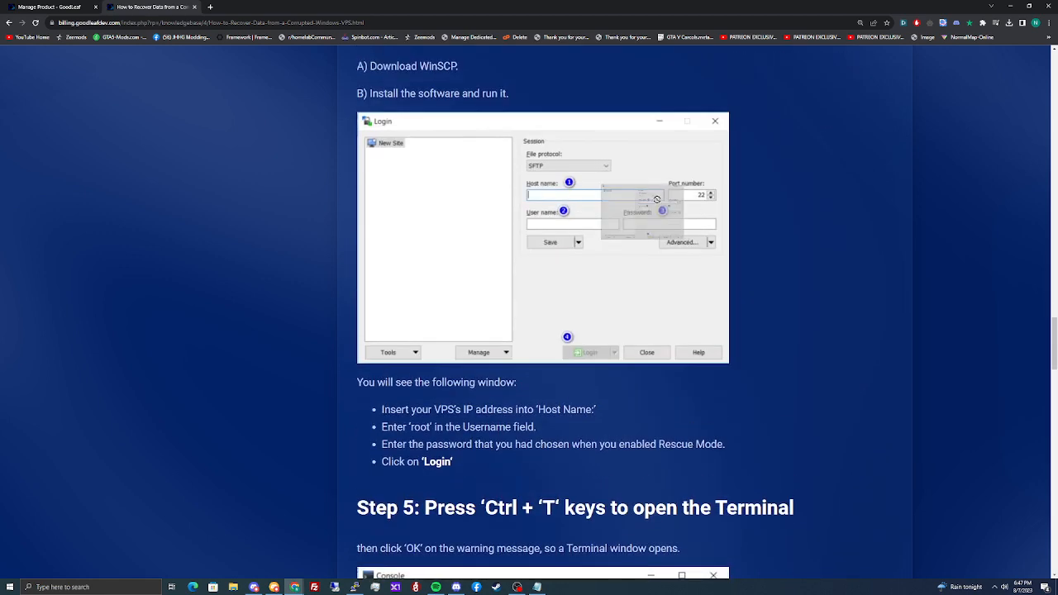
scroll(571, 264, down, 3)
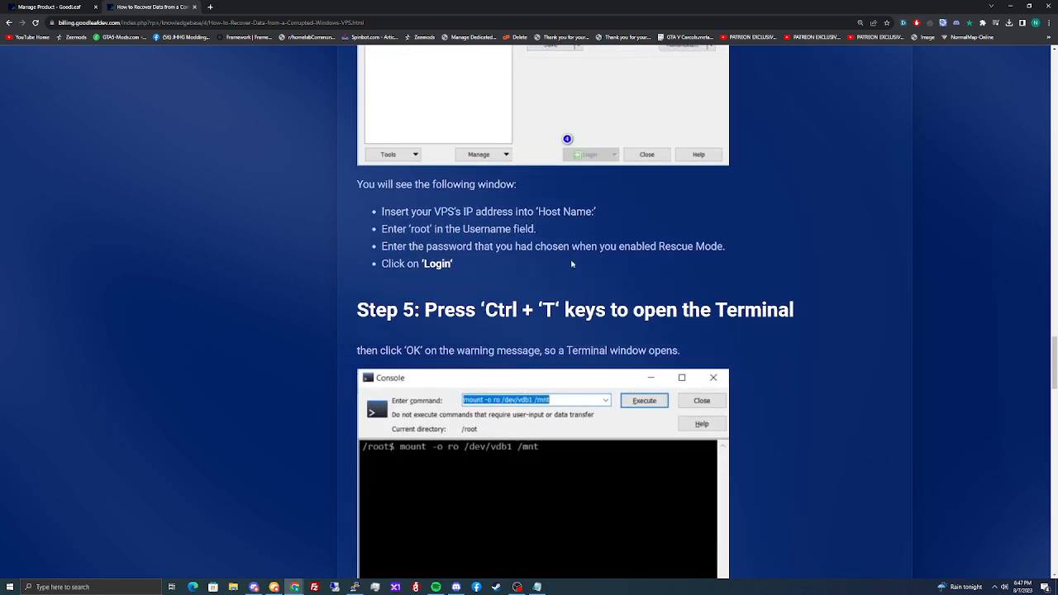
scroll(571, 263, down, 1)
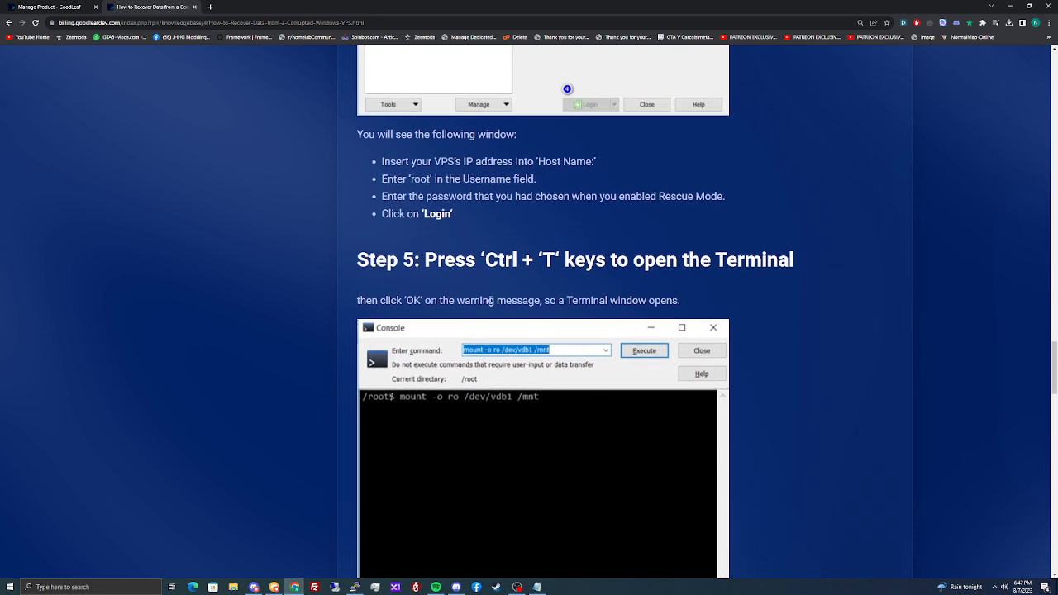
drag(517, 259, 561, 260)
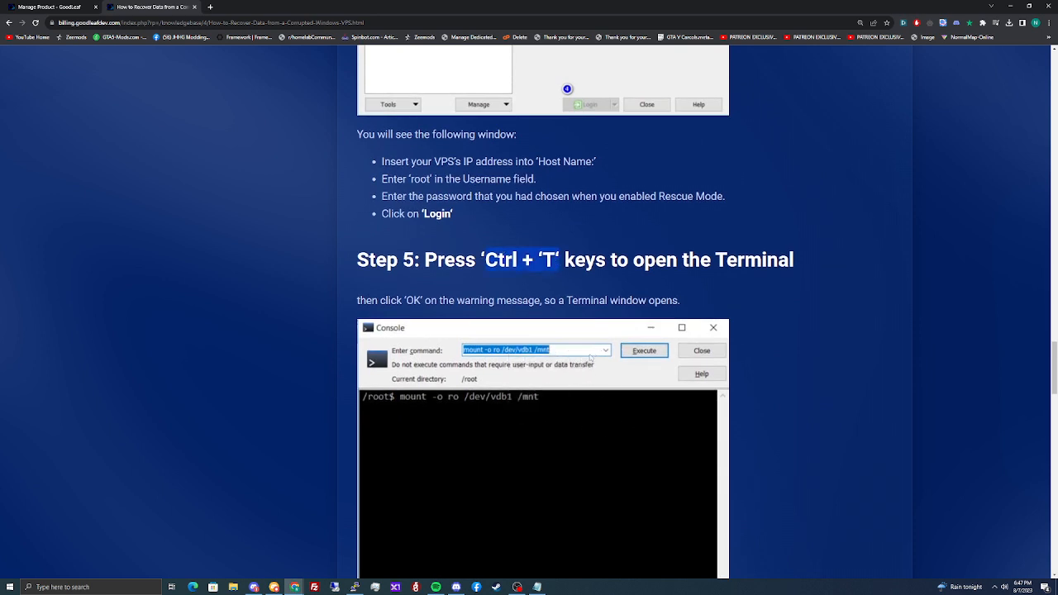
click(808, 406)
scroll(464, 234, down, 5)
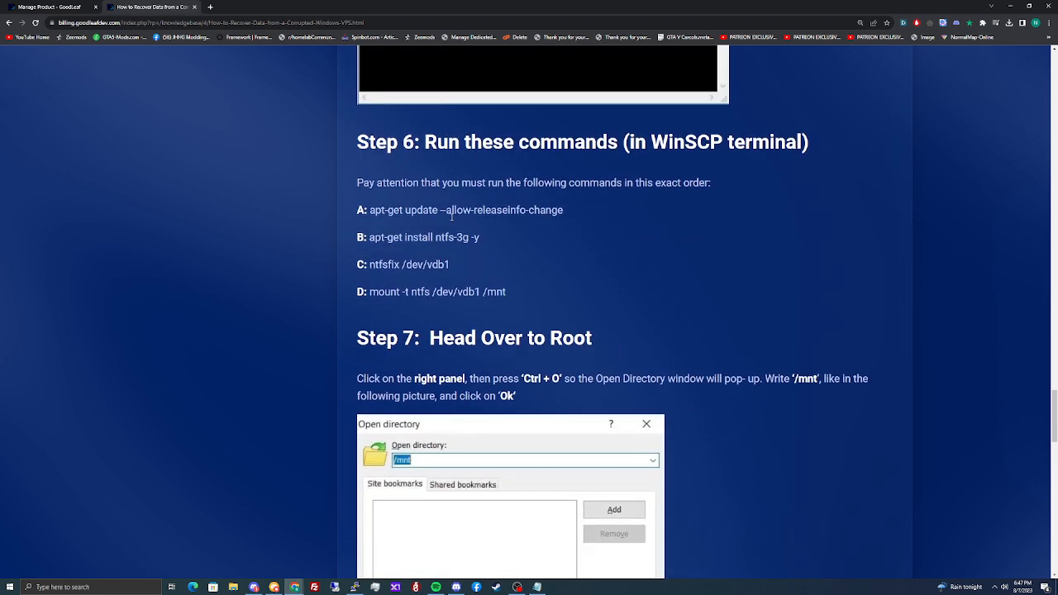
drag(378, 210, 536, 208)
key(alt+Tab)
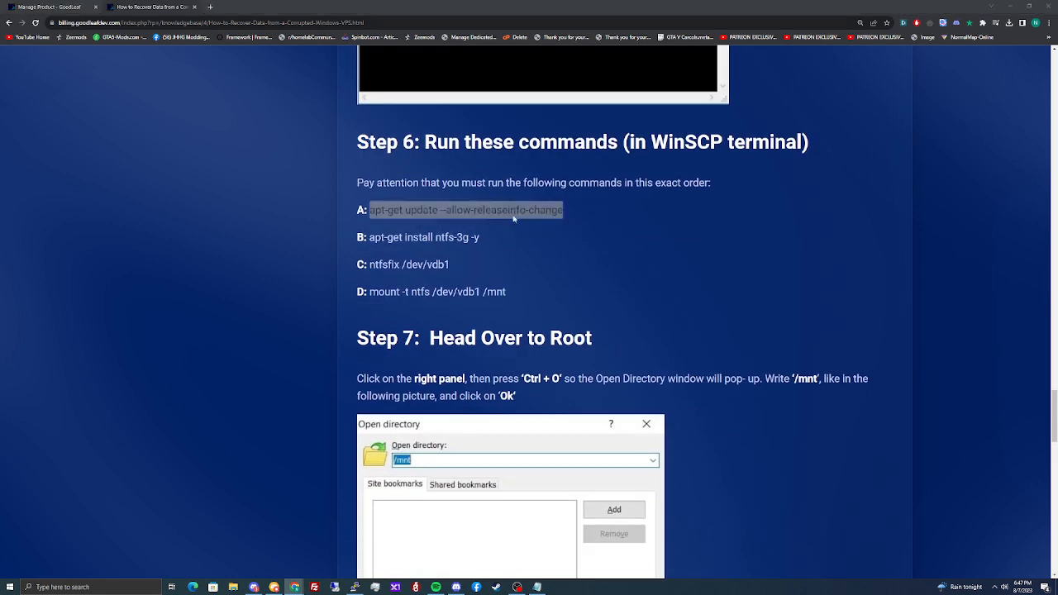
right_click(566, 316)
right_click(693, 356)
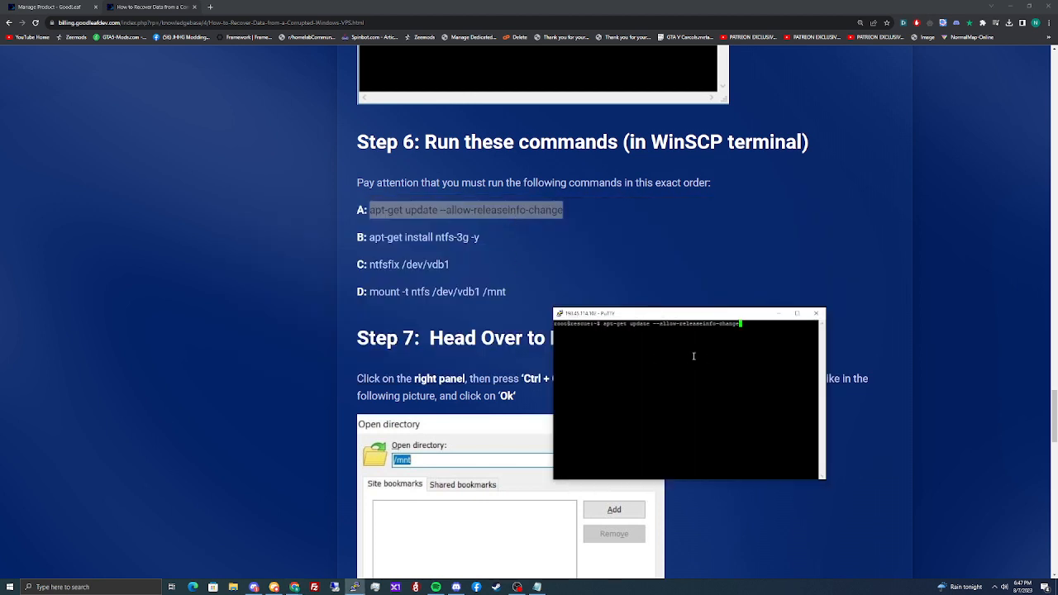
key(Return)
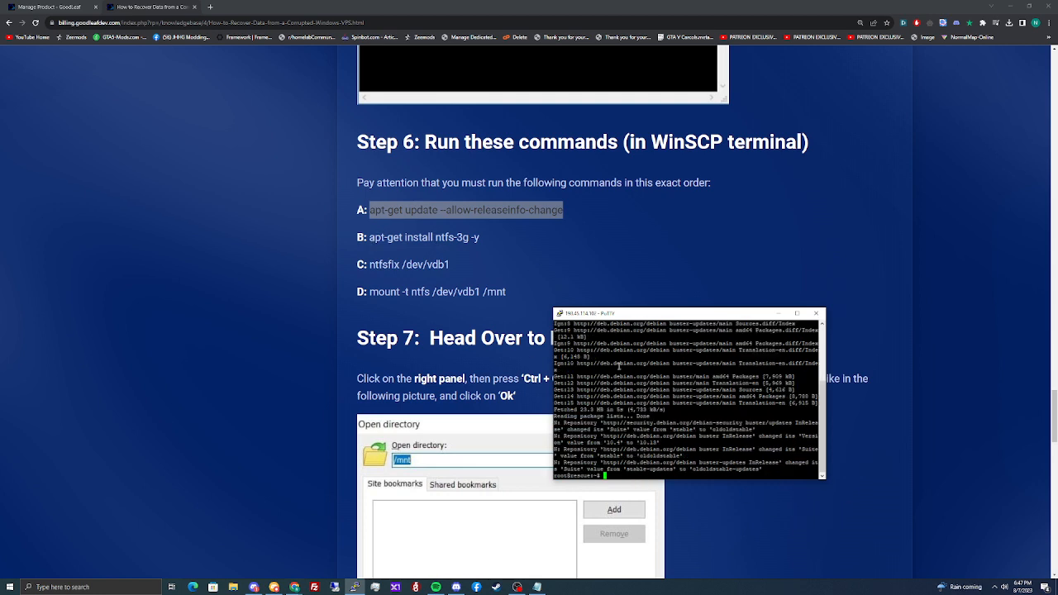
Clear the terminal and install the NTFS driver with the article's command B, apt-get install ntfs-3g -y.
text(ear)
key(Return)
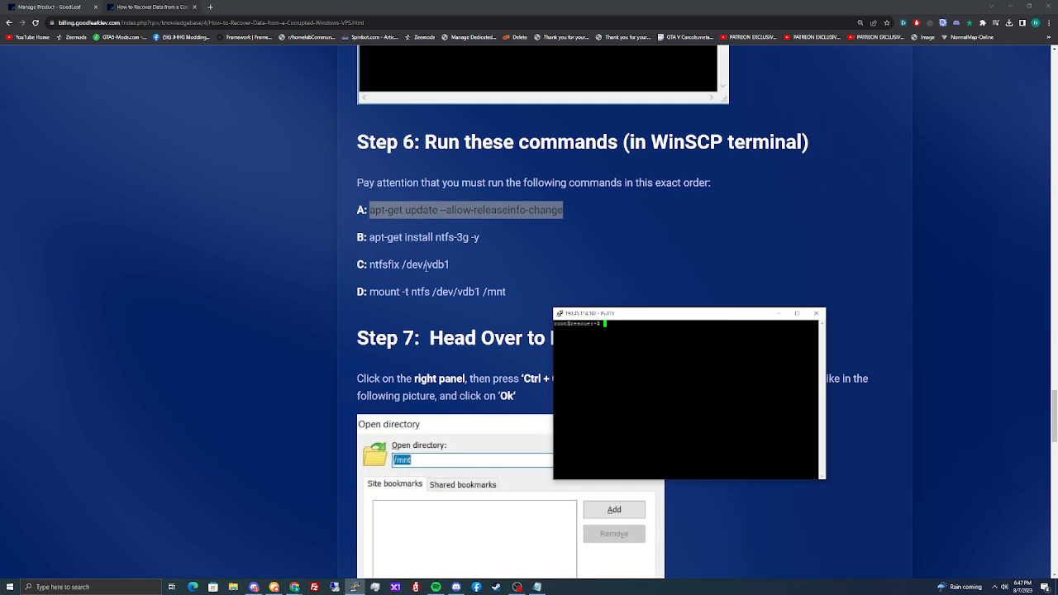
drag(374, 234, 474, 234)
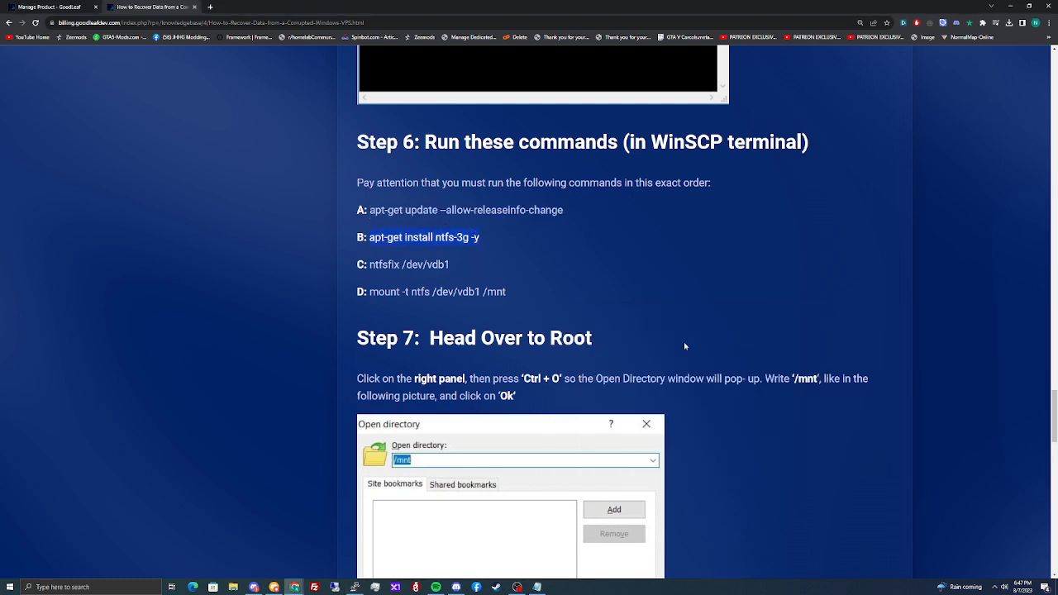
key(ctrl+c)
key(alt+Tab)
right_click(708, 385)
key(Return)
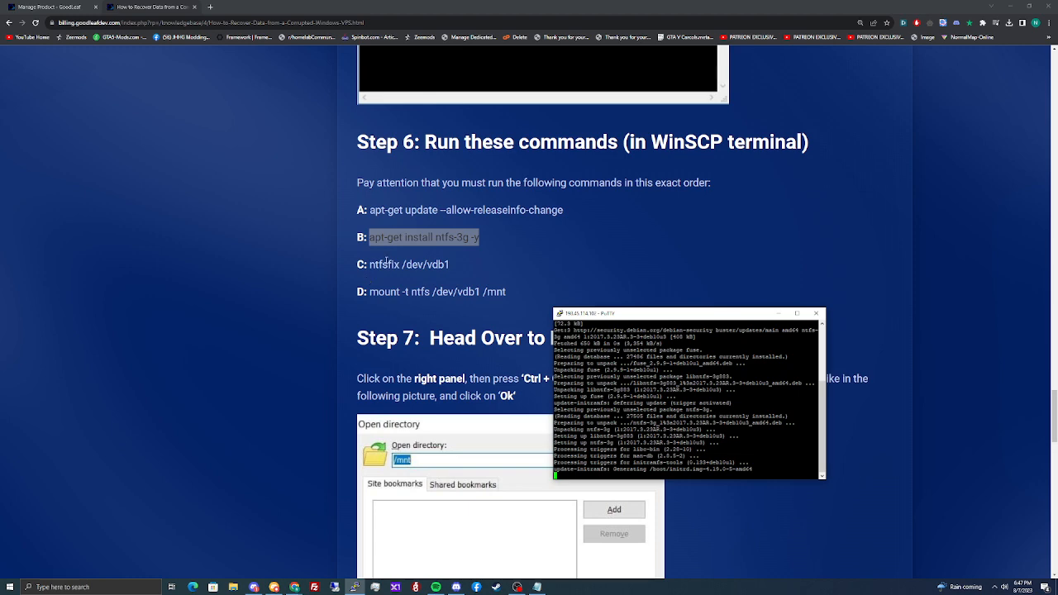
drag(594, 314, 576, 213)
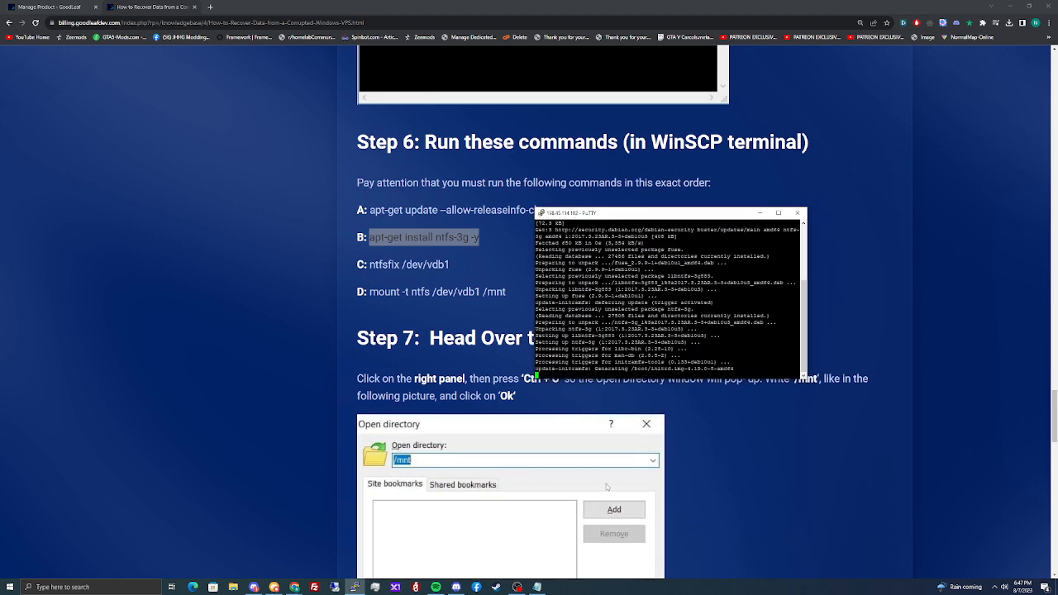
Switch to FileZilla and connect to the VPS at 198.45.114.102 as root with the rescue mode password on port 22.
click(315, 587)
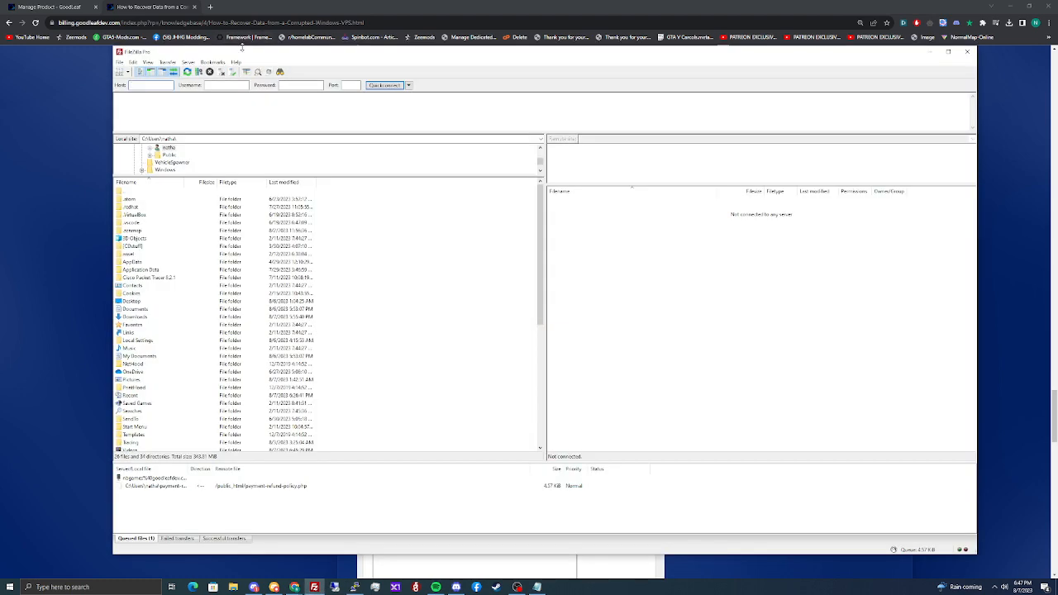
drag(245, 51, 255, 63)
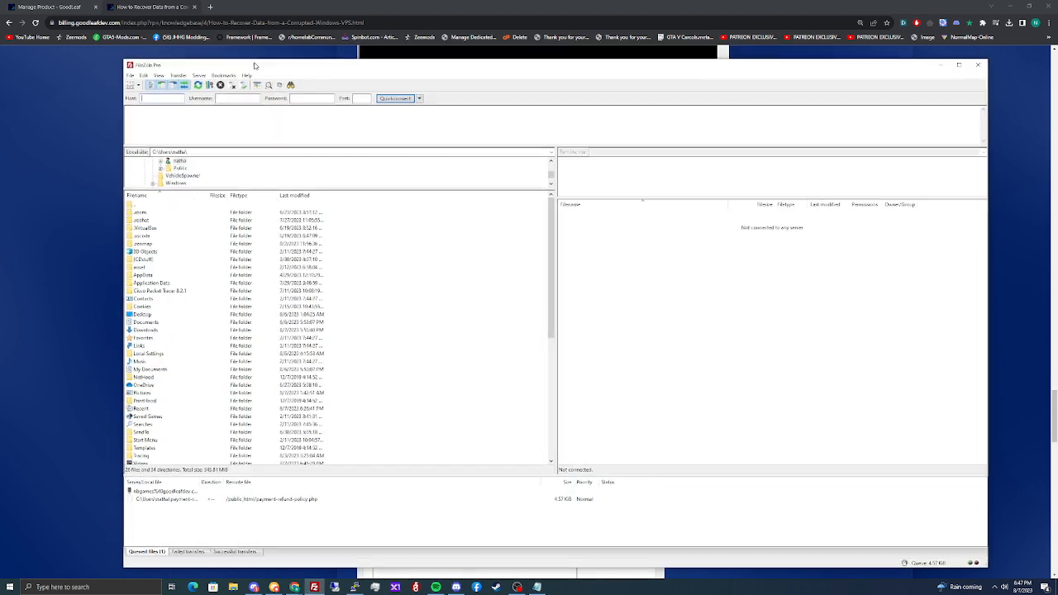
click(51, 6)
key(alt+Tab)
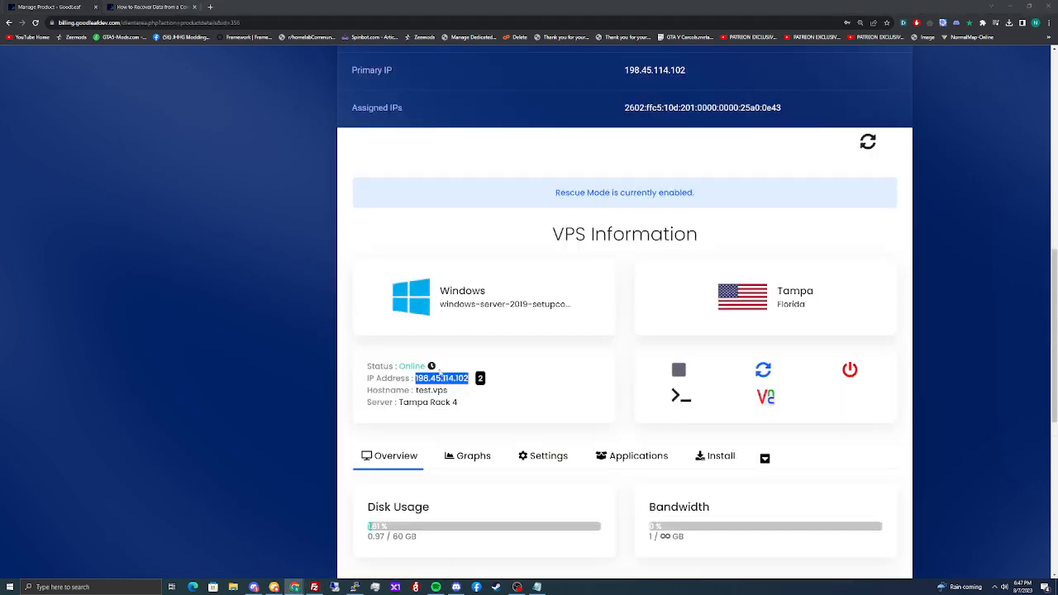
key(ctrl+v)
click(231, 98)
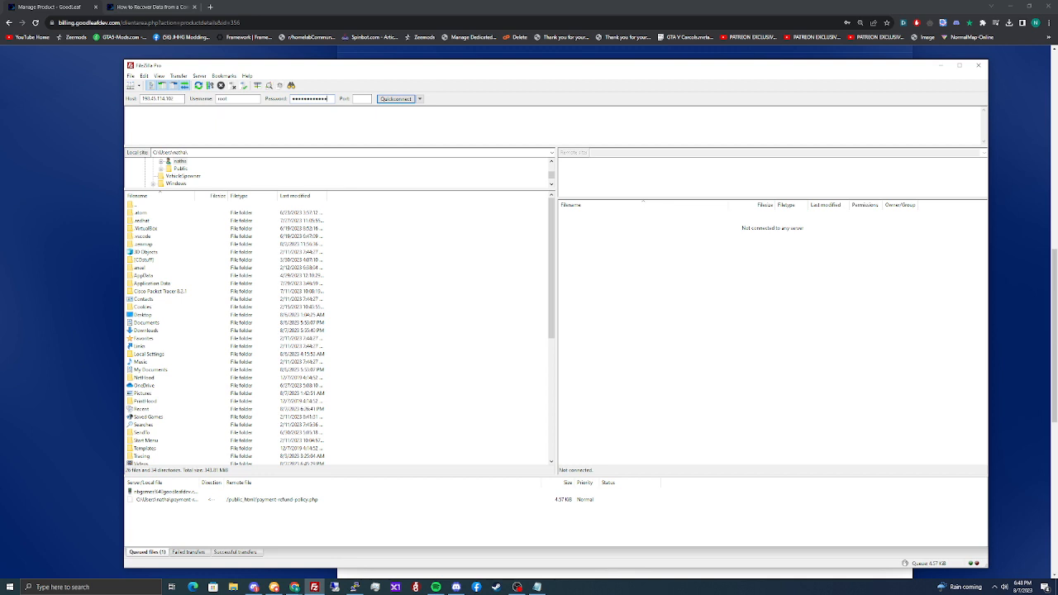
text(2)
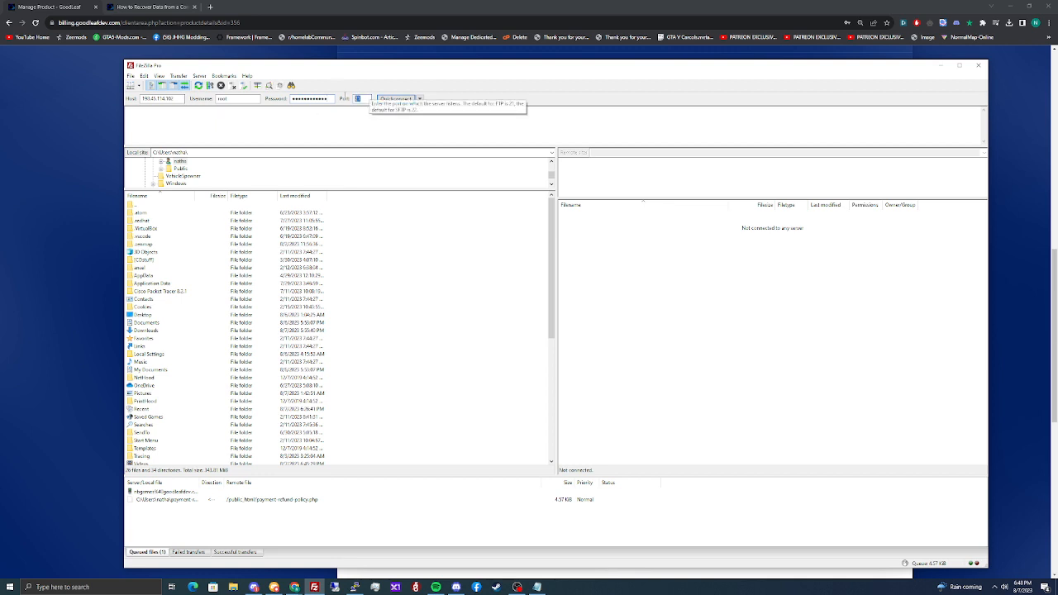
text(22)
drag(364, 98, 349, 101)
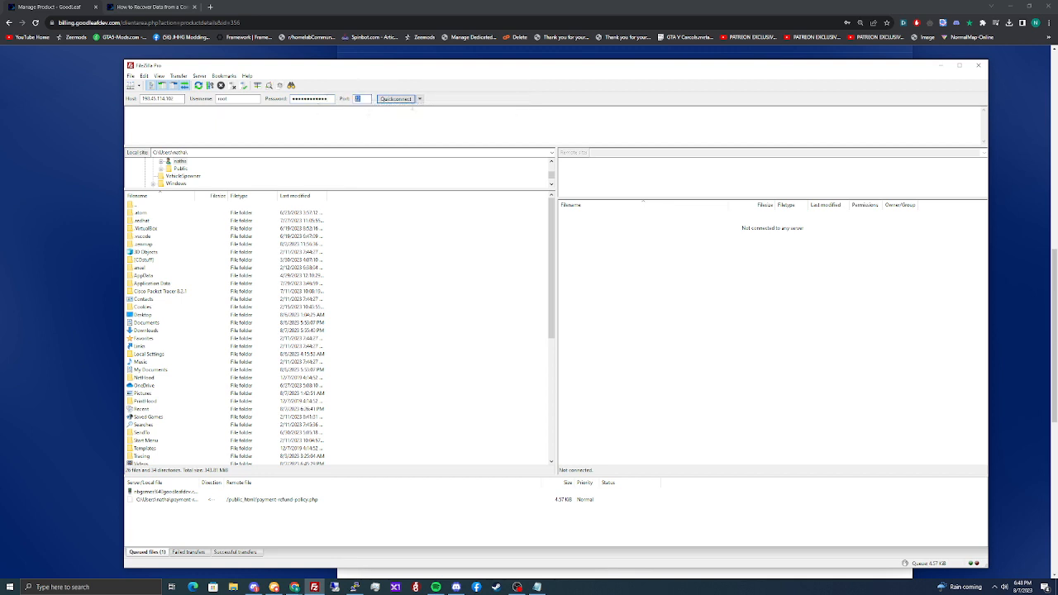
click(395, 99)
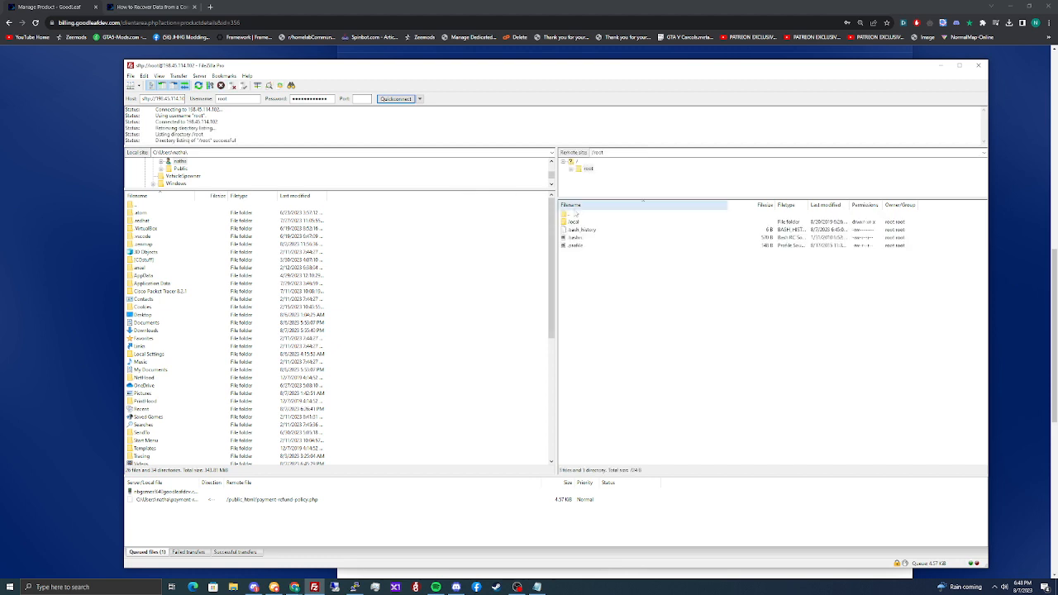
Go up from /root to the top-level directory of the remote site.
double_click(576, 214)
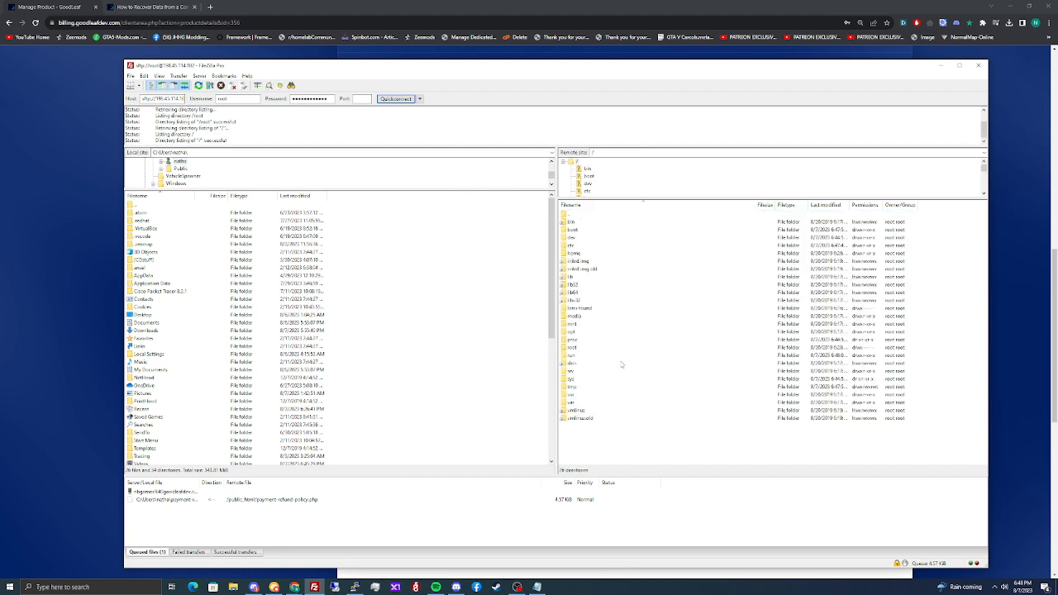
drag(594, 430, 643, 453)
drag(641, 451, 672, 447)
Copy command C from the article in the browser and run ntfsfix /dev/vdb1 in the PuTTY session.
click(360, 586)
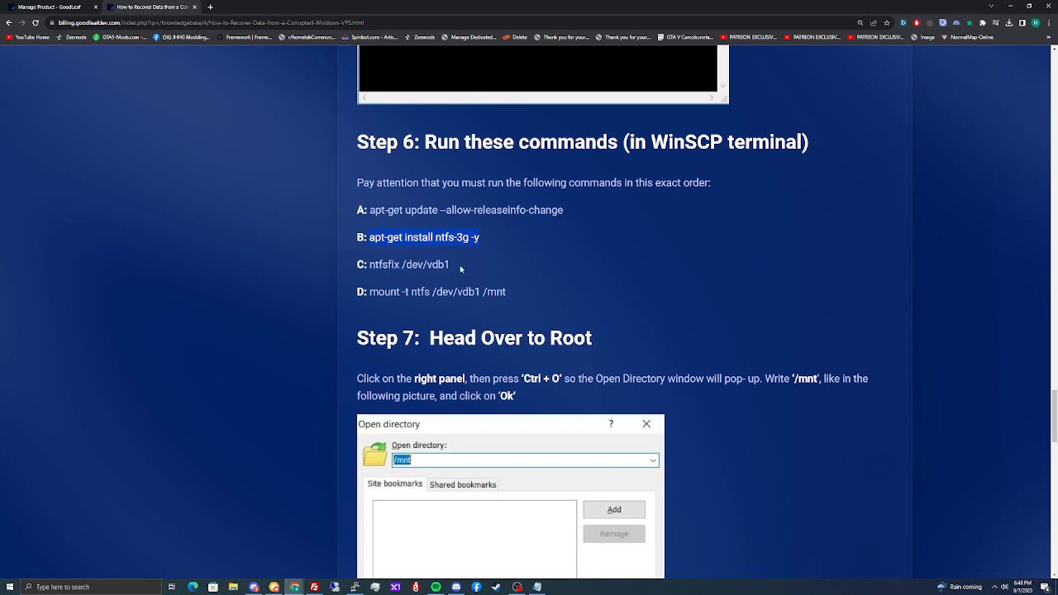
drag(460, 269, 366, 267)
key(ctrl+c)
key(alt+Tab)
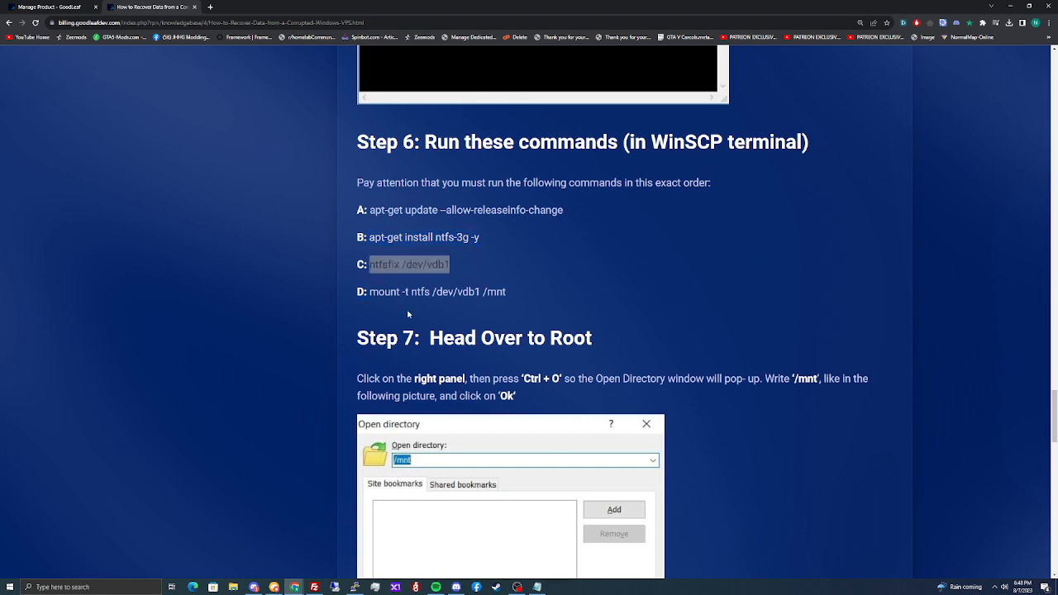
right_click(589, 329)
key(Return)
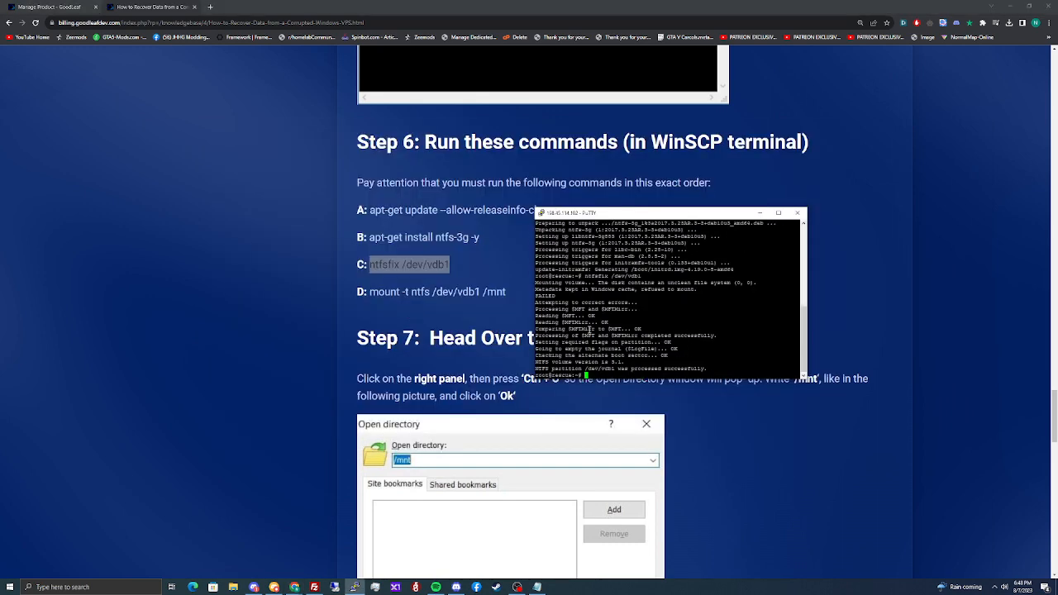
Copy command D from the article and run mount -t ntfs /dev/vdb1 /mnt in the PuTTY session.
key(alt+Tab)
drag(508, 292, 366, 292)
key(ctrl+c)
key(alt+Tab)
right_click(638, 352)
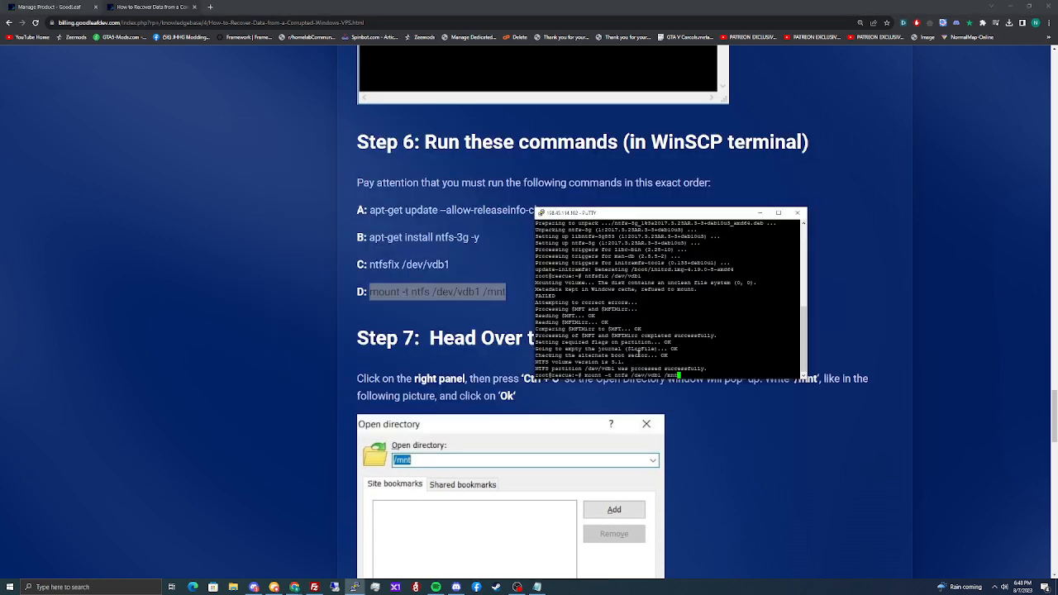
key(Return)
click(549, 472)
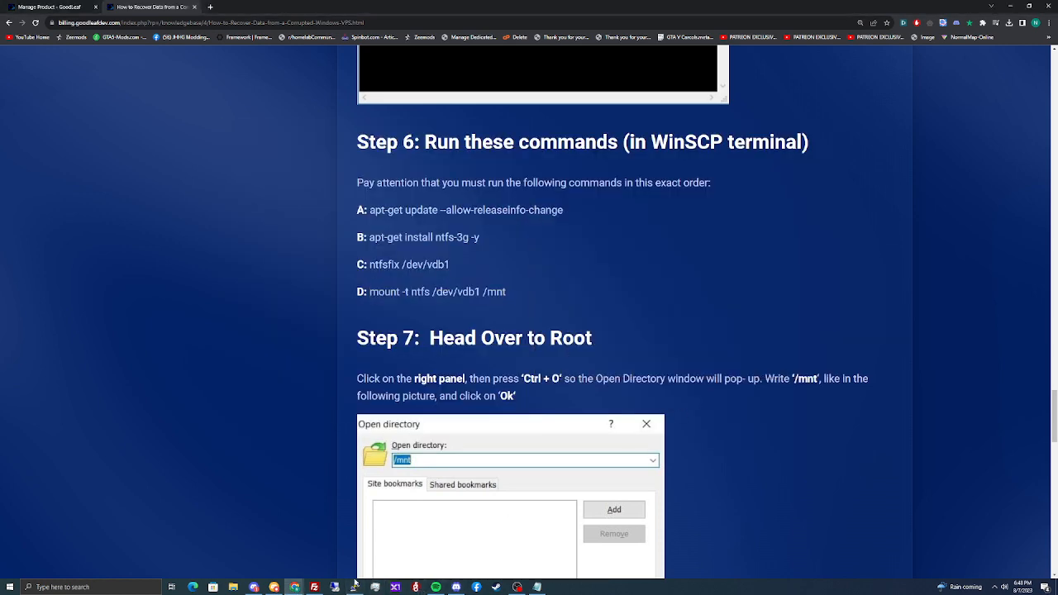
Return to FileZilla and open the mnt directory on the remote site.
click(314, 587)
drag(609, 447, 579, 330)
click(575, 327)
double_click(575, 327)
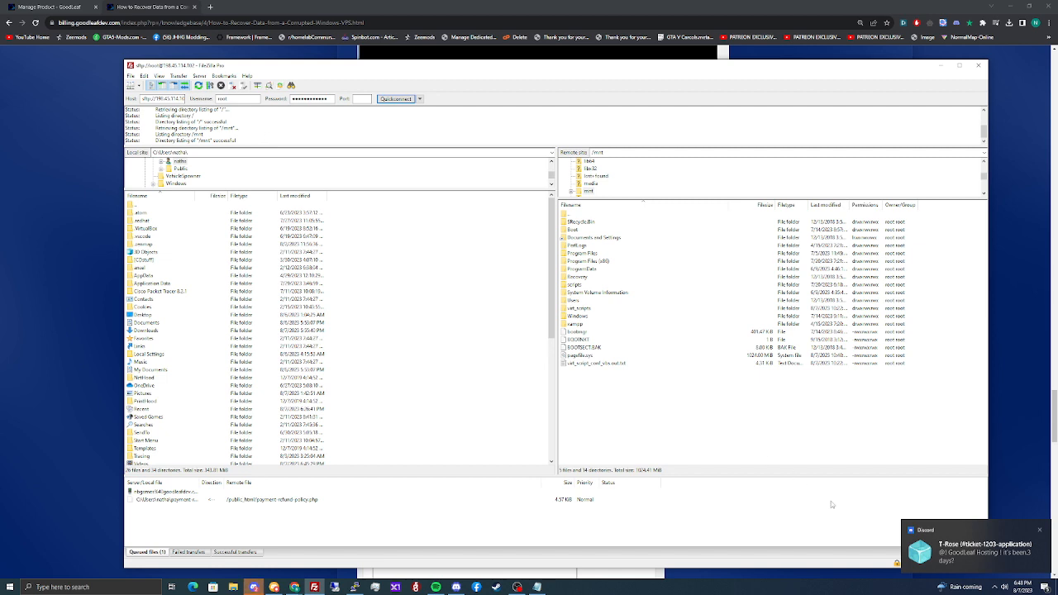
Adjust the maximum number of simultaneous transfers in the transfer settings and save the settings.
click(143, 76)
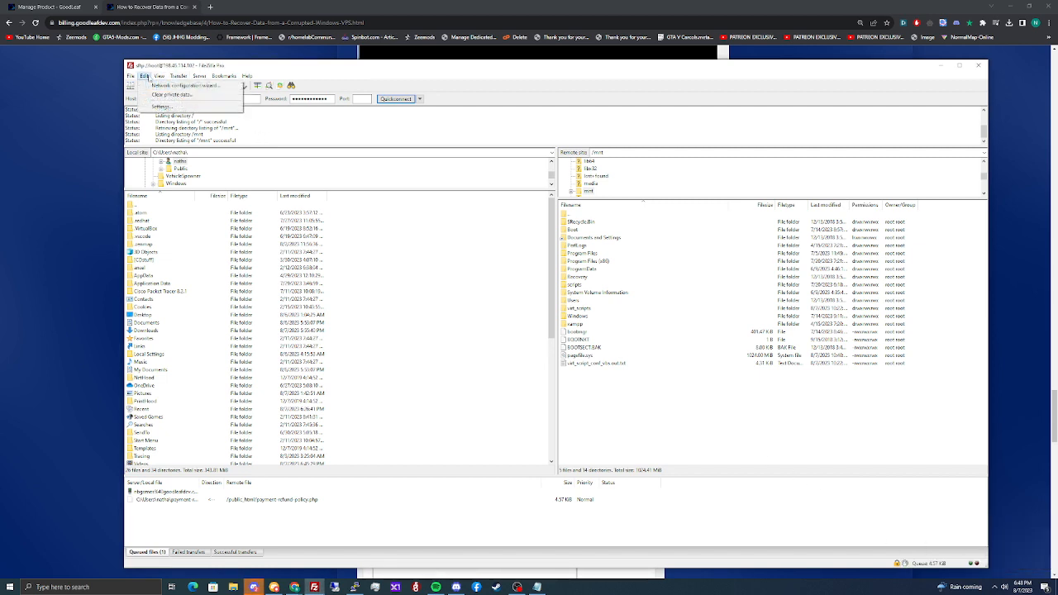
click(162, 108)
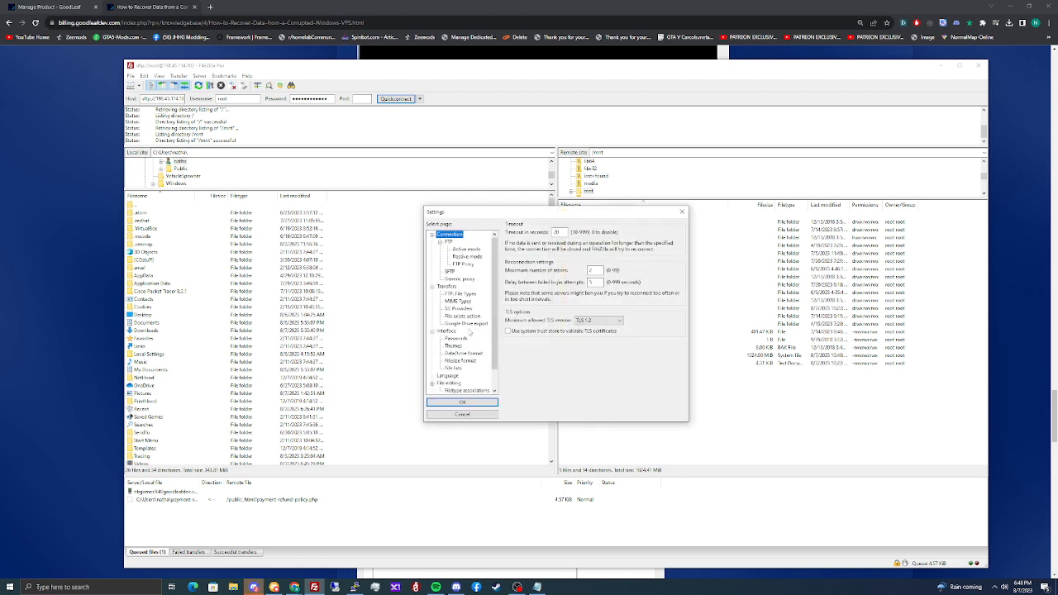
click(447, 286)
click(589, 232)
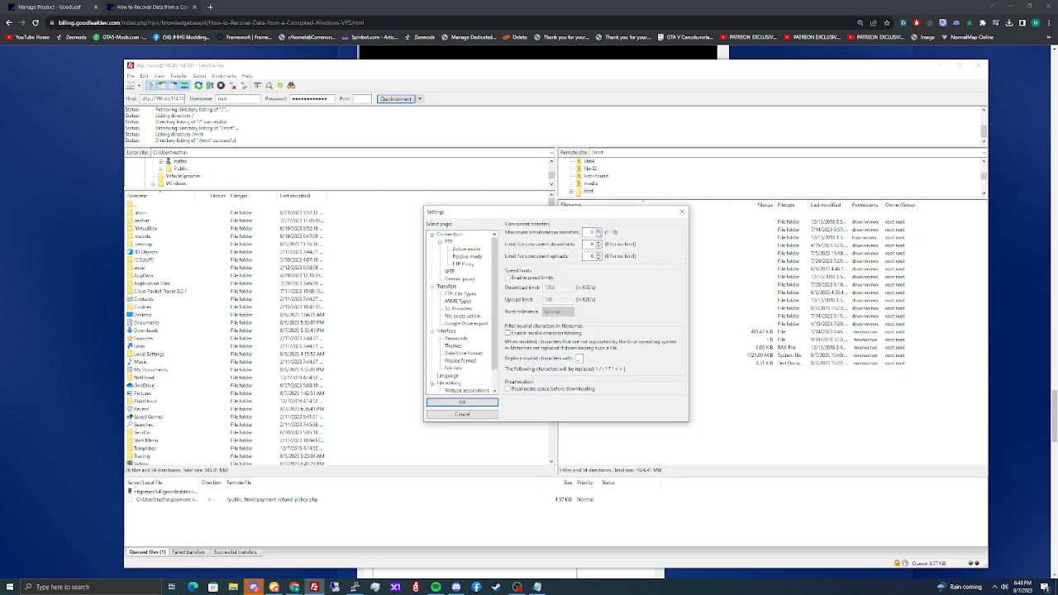
click(473, 402)
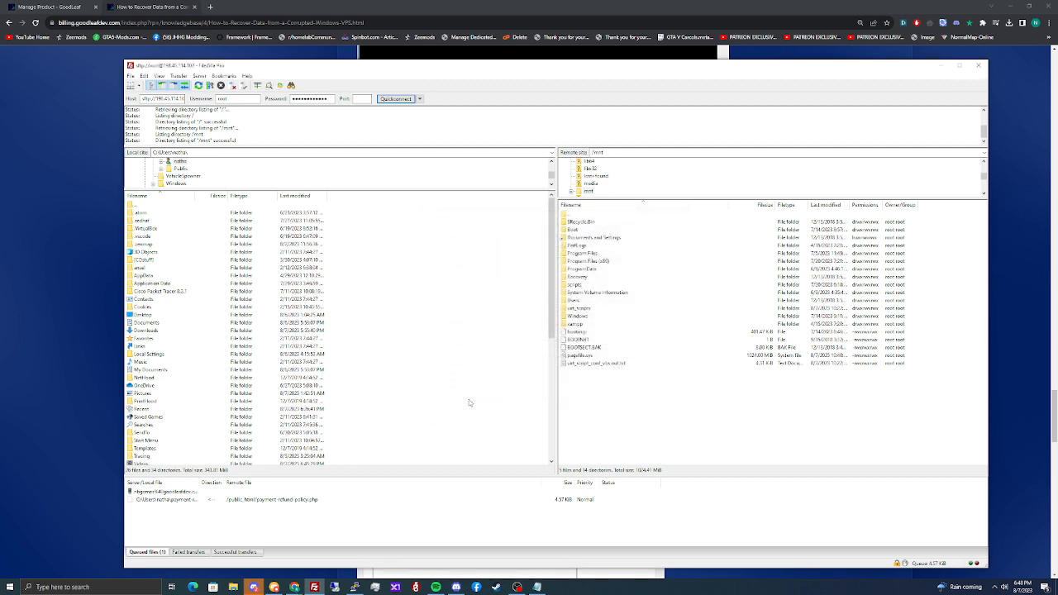
Browse the mounted disk to Users/Administrator/Desktop, look inside the server-artifacts folder, and go back up one level.
click(588, 302)
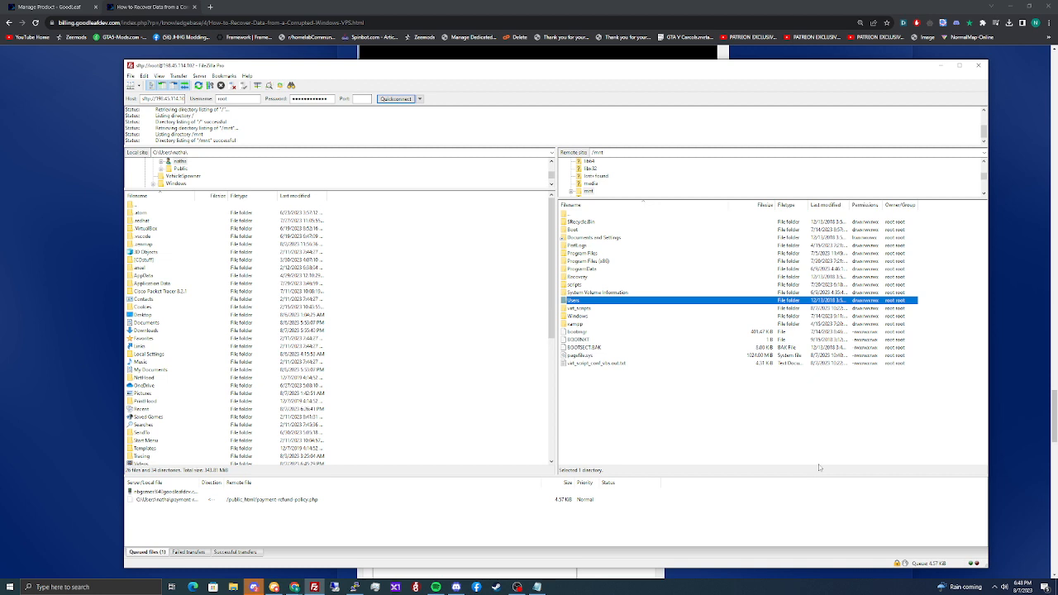
double_click(611, 300)
double_click(583, 223)
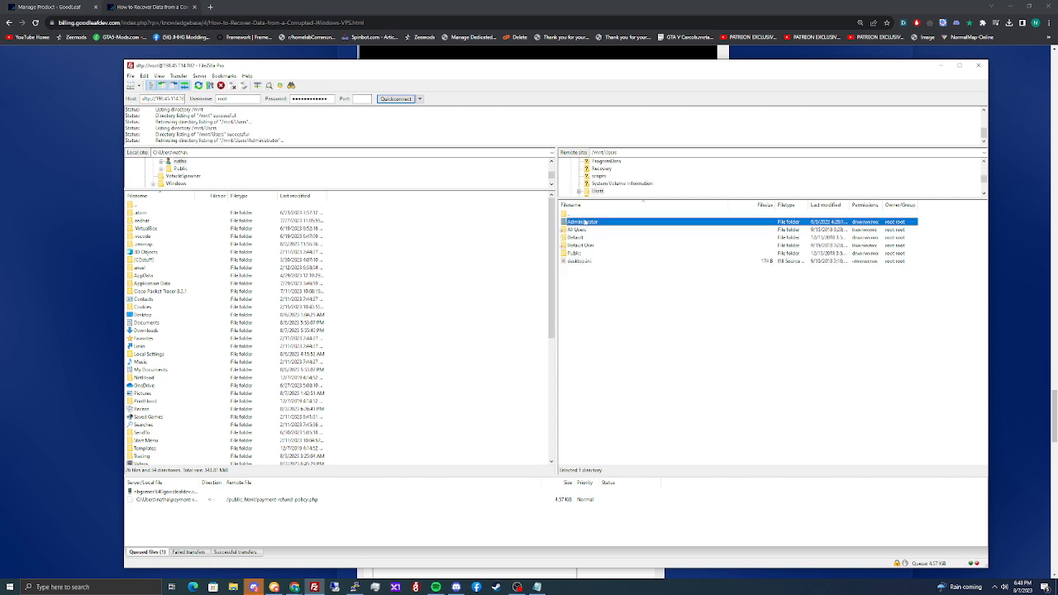
click(593, 269)
double_click(576, 269)
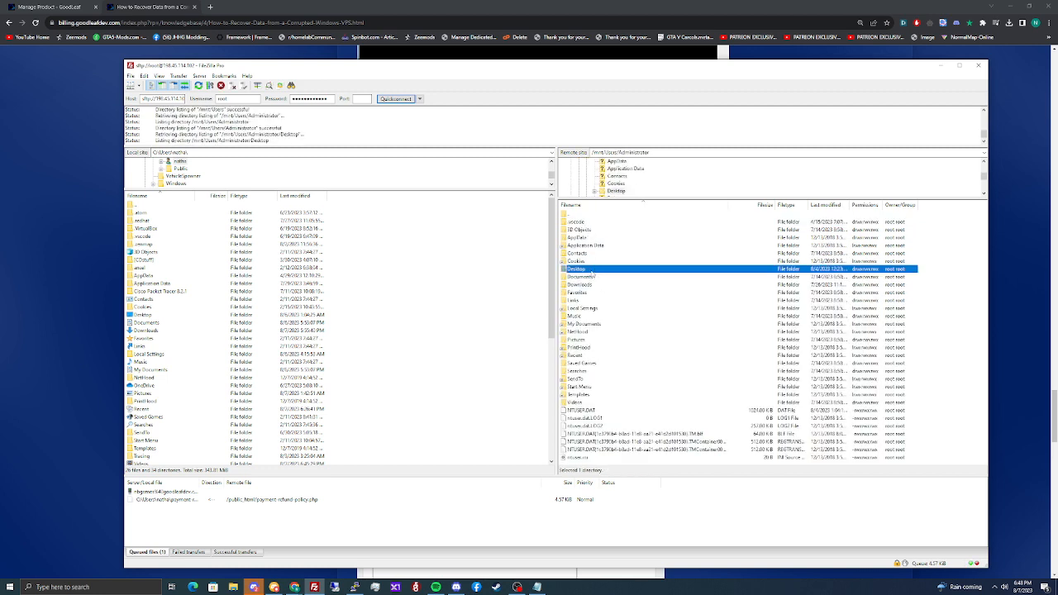
drag(711, 310, 621, 405)
double_click(588, 222)
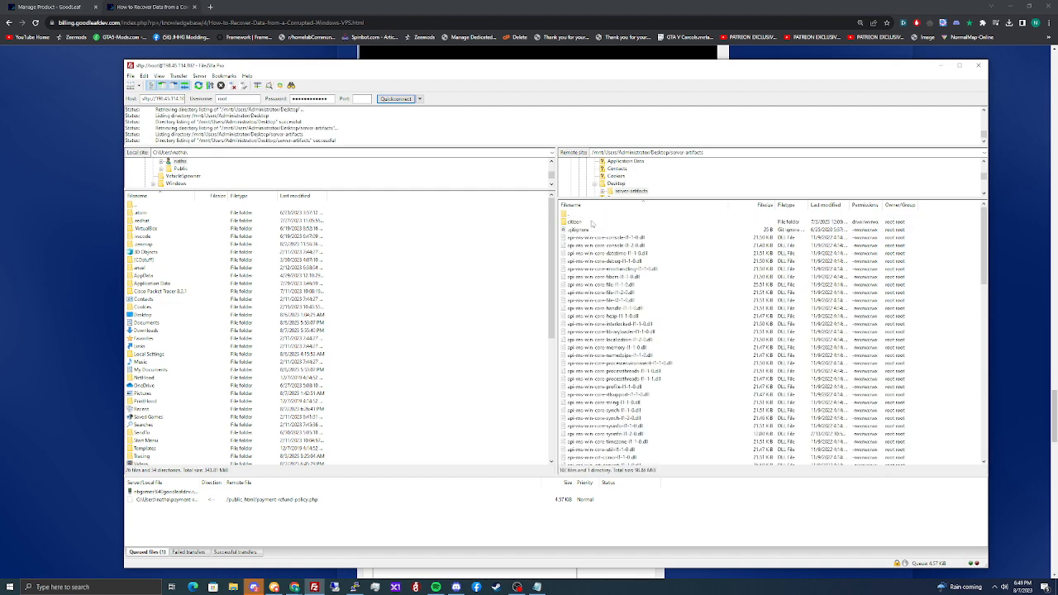
double_click(576, 214)
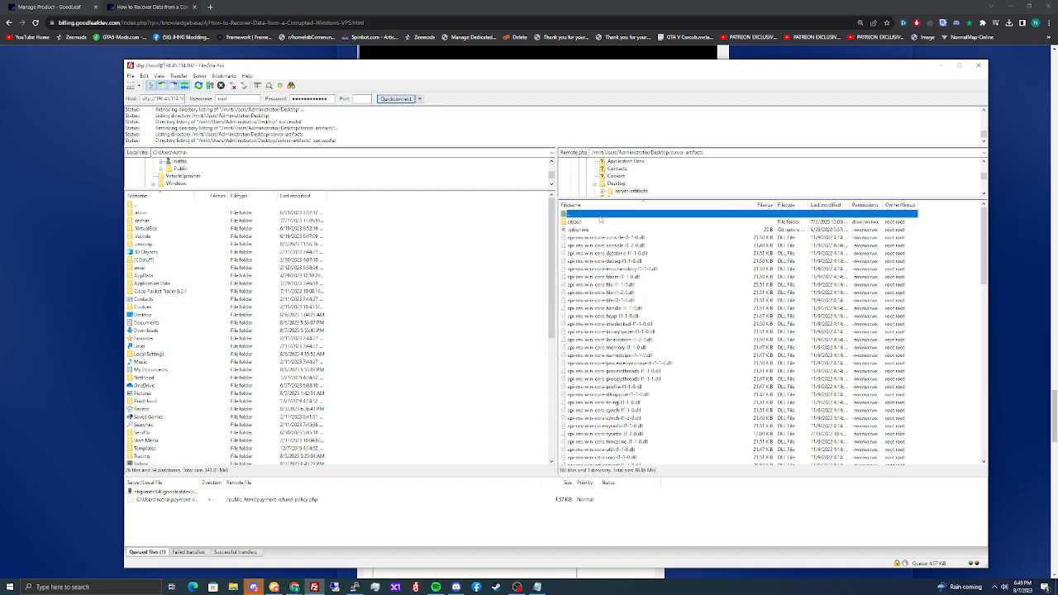
Go up to the Administrator folder on the remote site, open New Volume (D:) in File Explorer and place its window beside the remote listing.
double_click(576, 214)
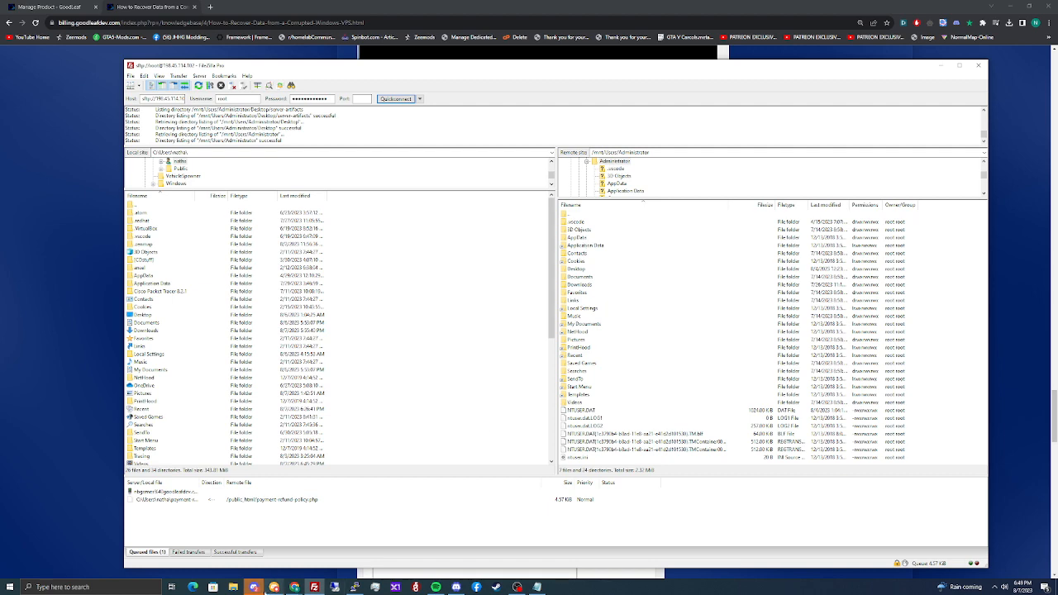
click(233, 587)
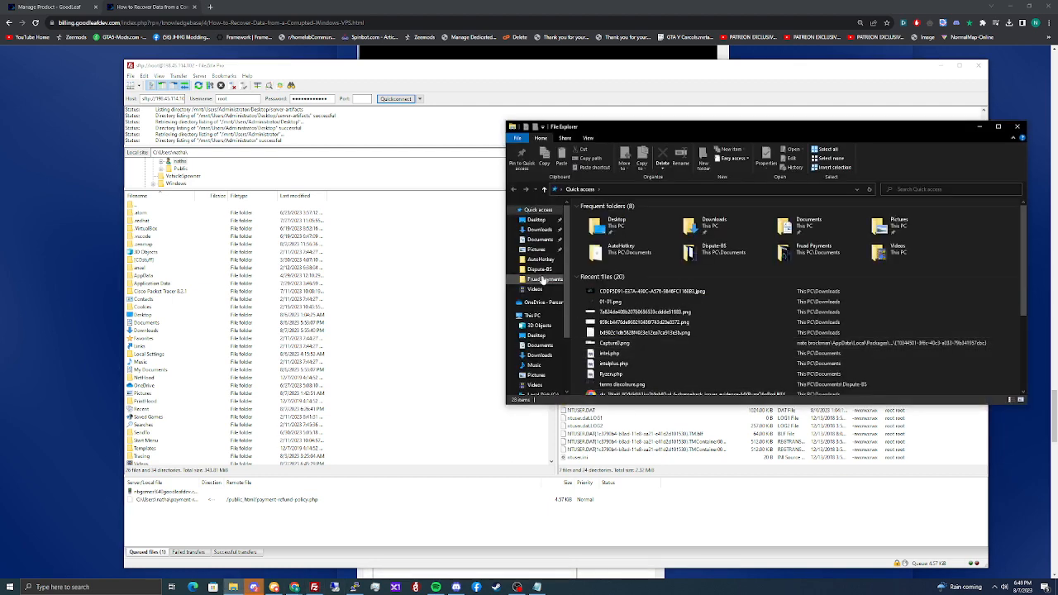
click(532, 315)
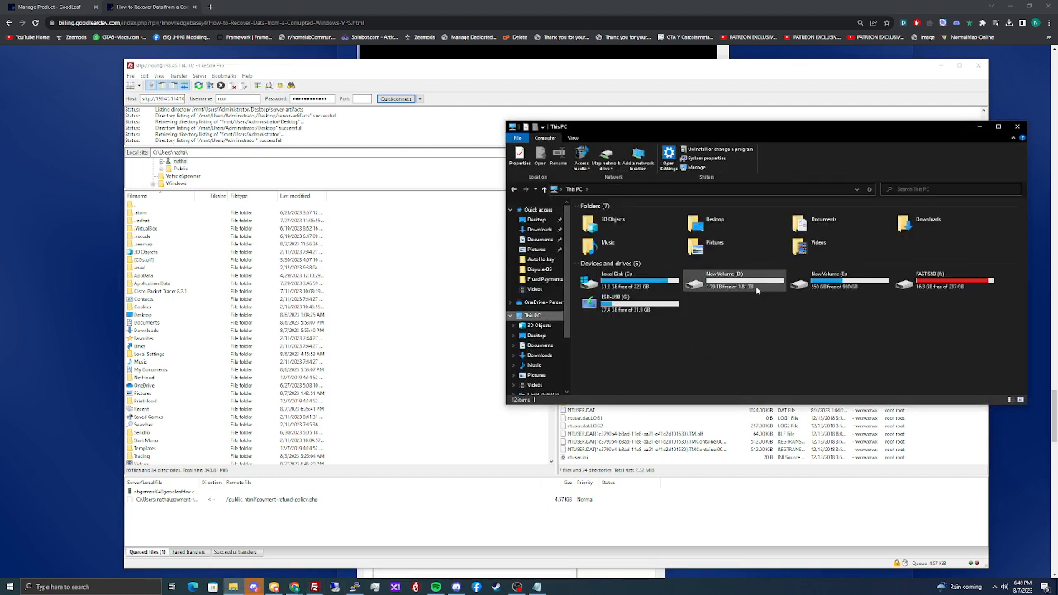
drag(671, 130, 185, 142)
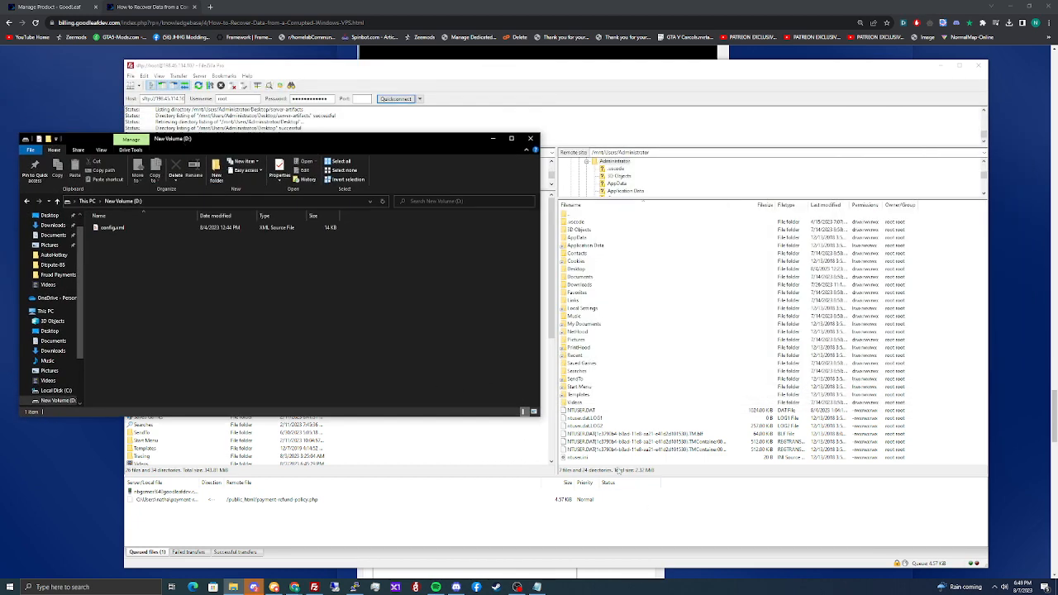
In FileZilla, open the Administrator's Downloads folder, download desktop.ini to New Volume (D:) and select the copied file there.
click(592, 317)
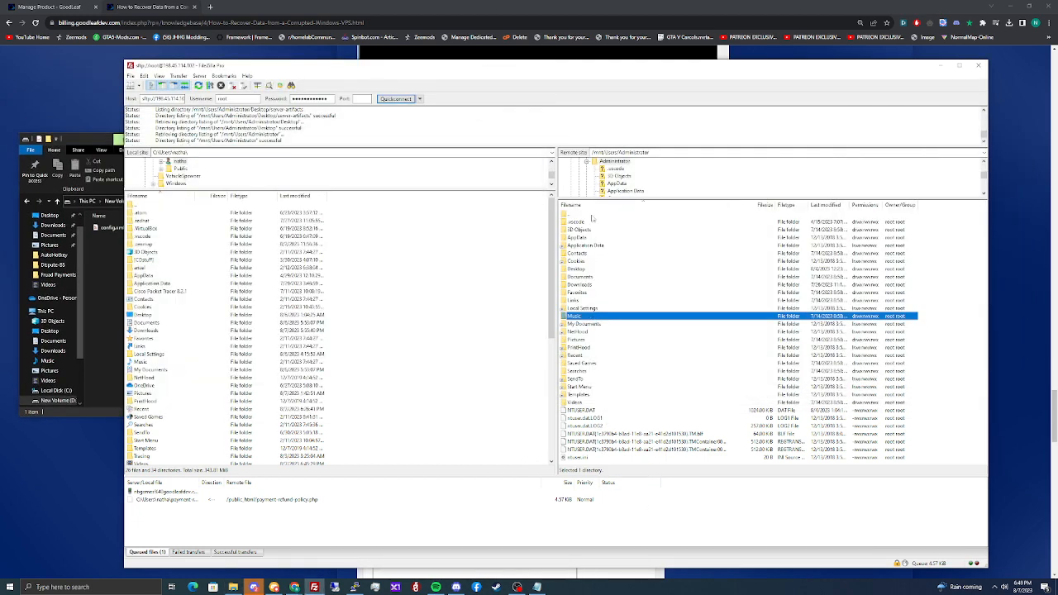
double_click(593, 284)
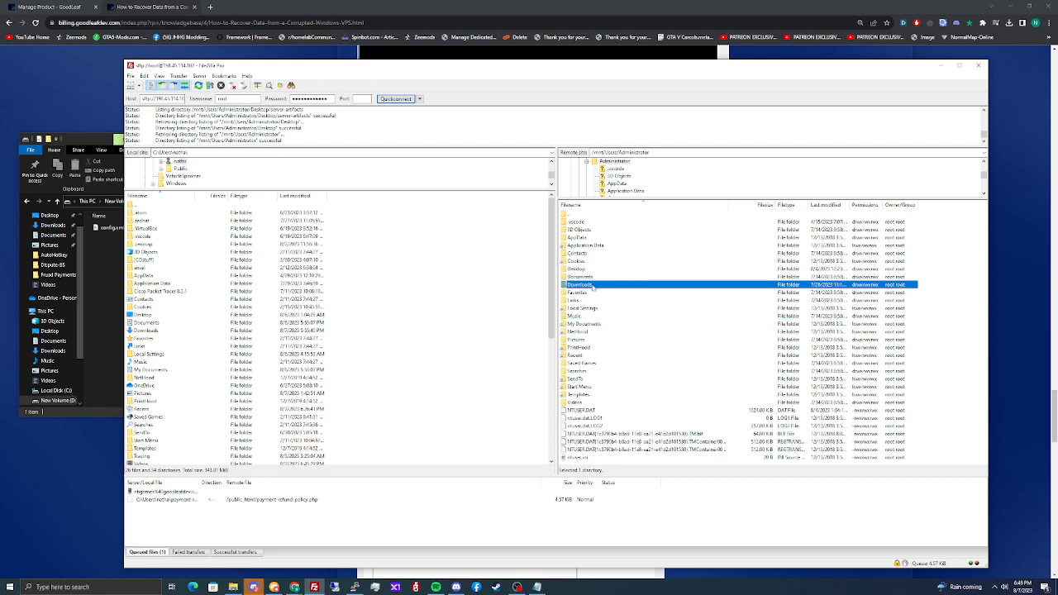
click(583, 223)
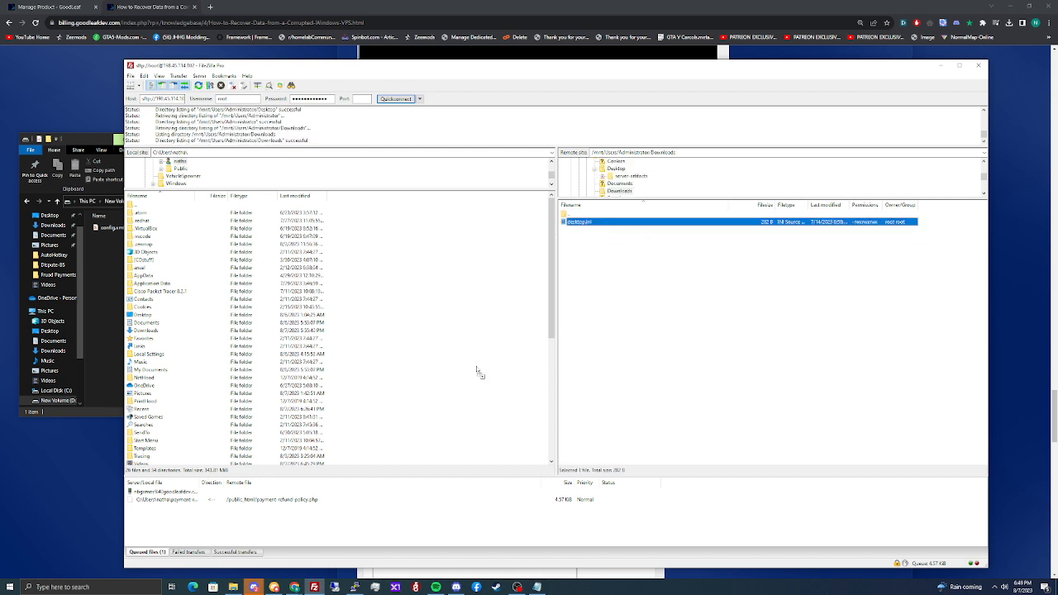
click(103, 276)
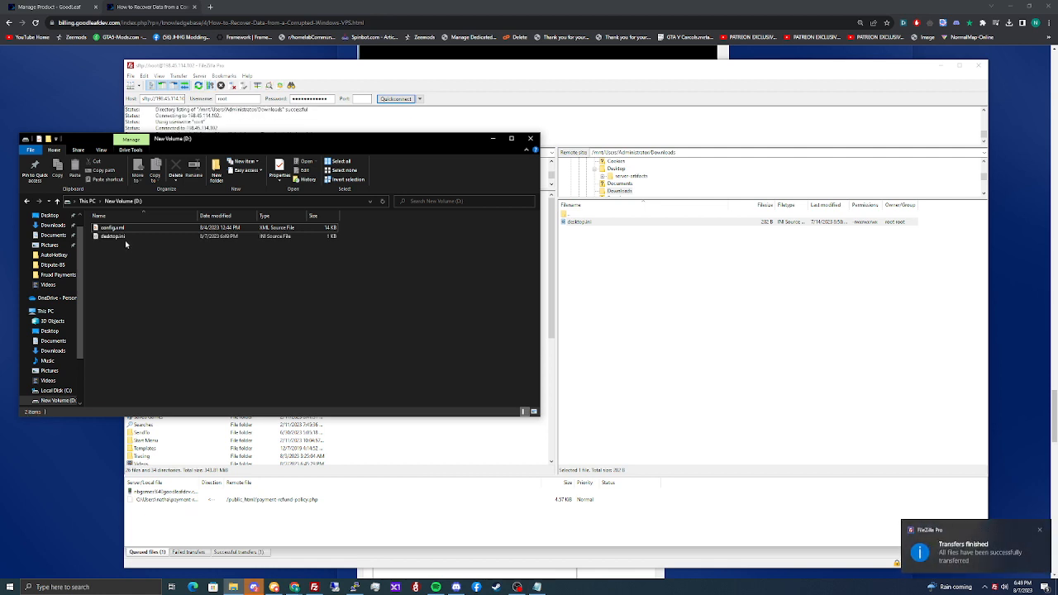
click(125, 237)
Go back up to /mnt on the FileZilla remote site and open the xampp folder.
click(595, 266)
double_click(572, 215)
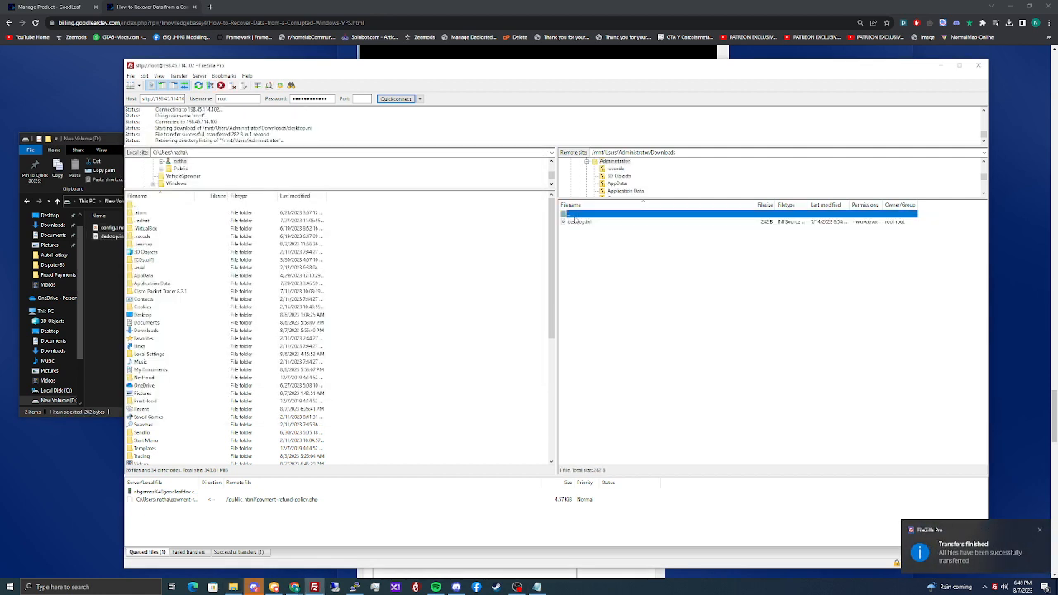
double_click(574, 217)
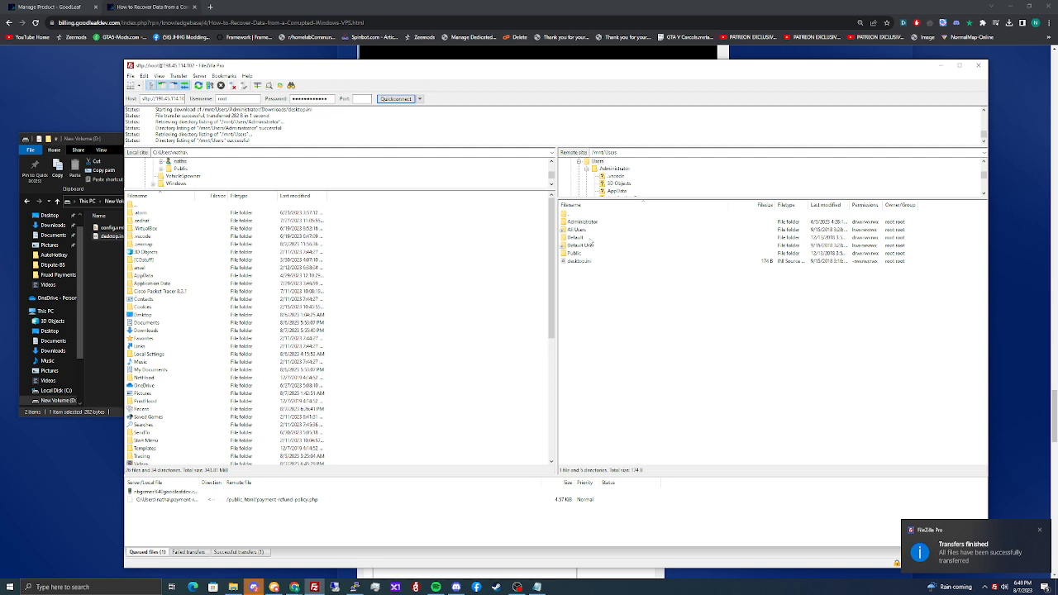
double_click(574, 215)
click(600, 323)
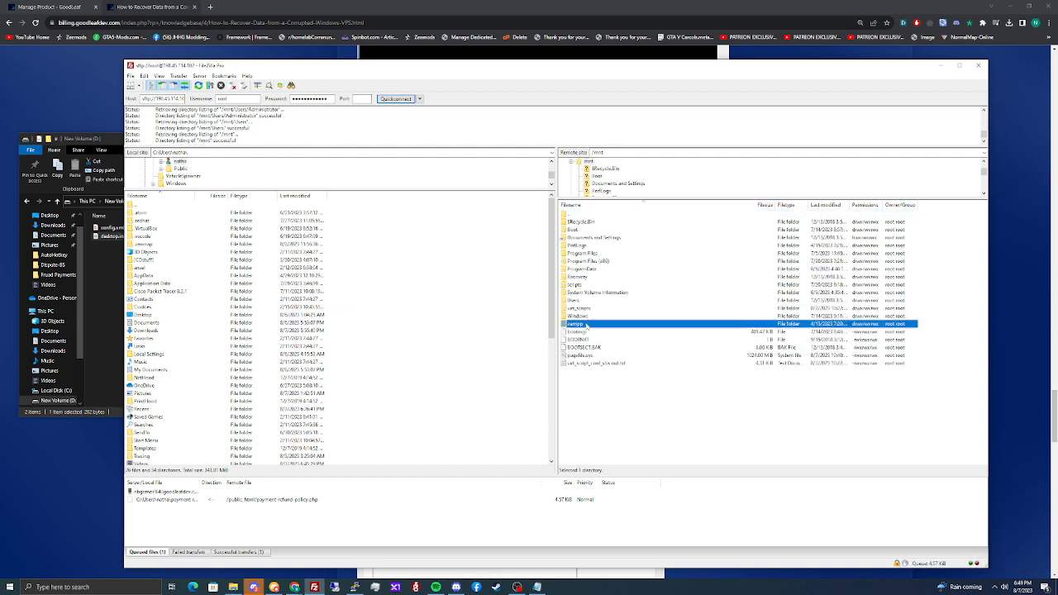
double_click(601, 324)
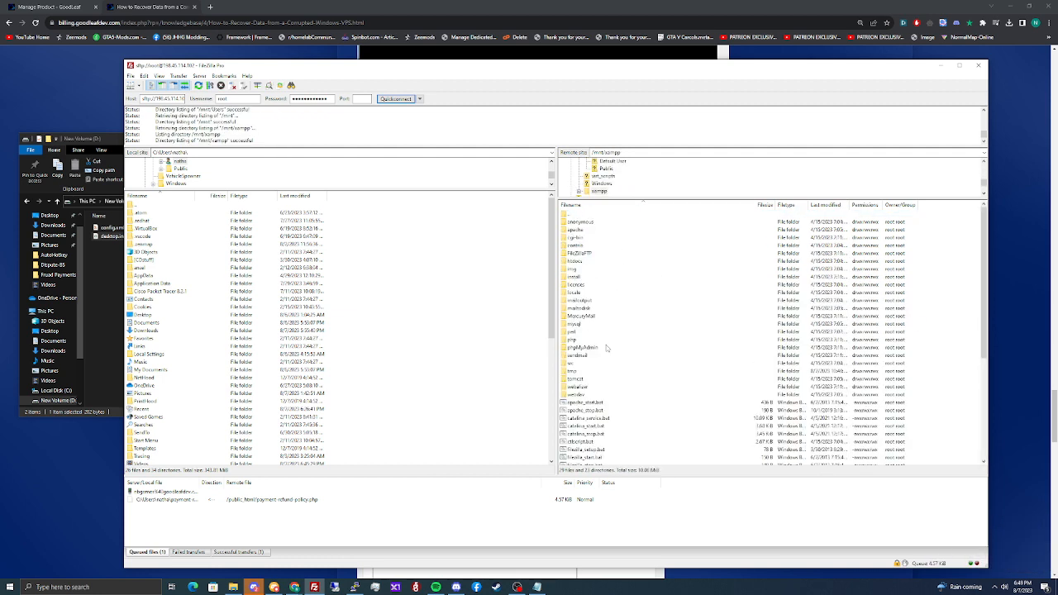
Download apache_stop.bat from the xampp folder to New Volume (D:) and look at the copy in File Explorer.
click(590, 411)
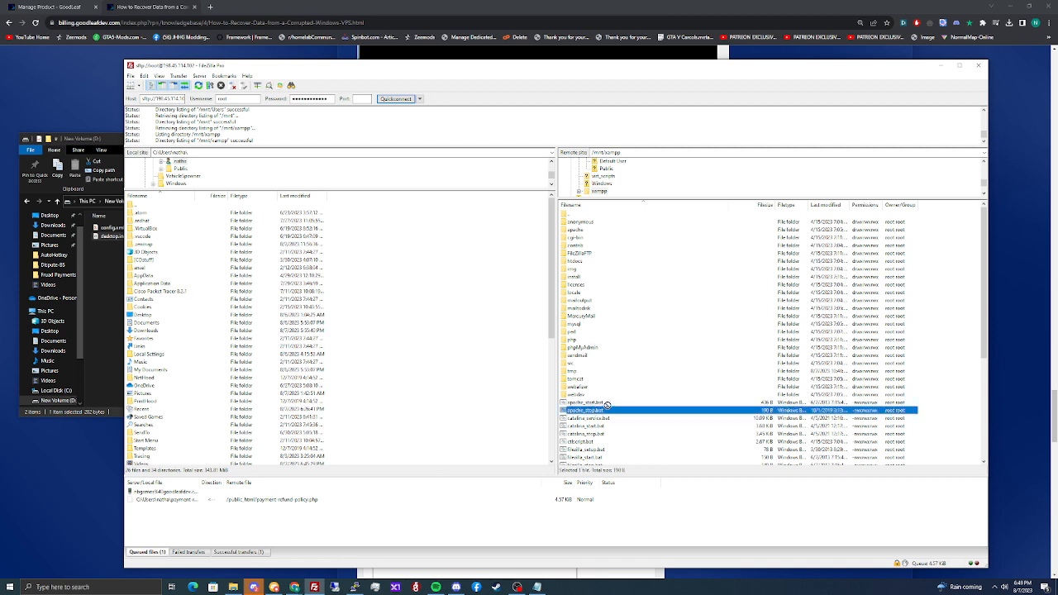
drag(108, 317, 108, 317)
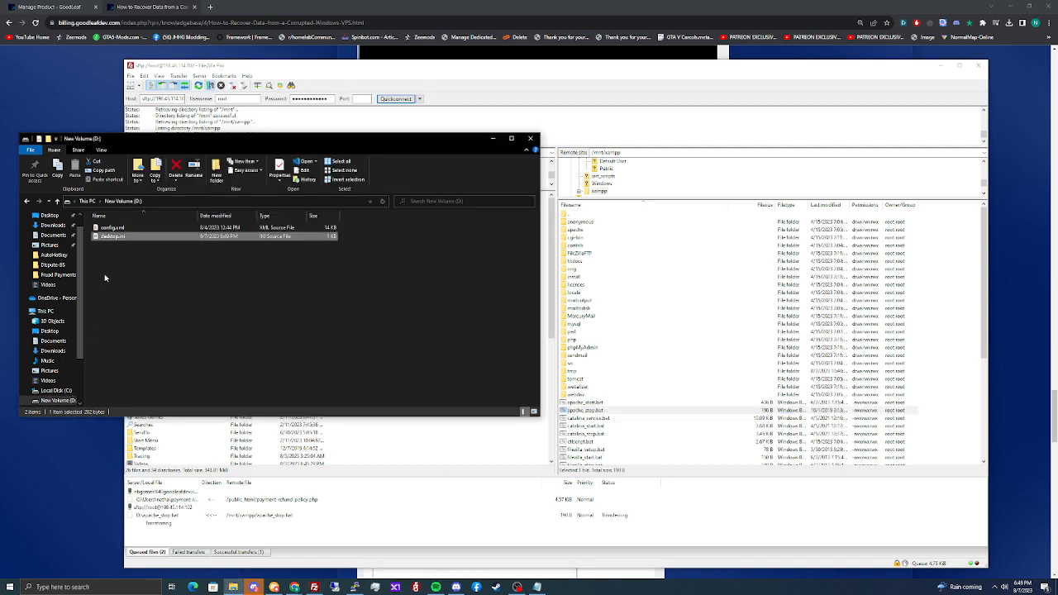
click(150, 247)
click(423, 348)
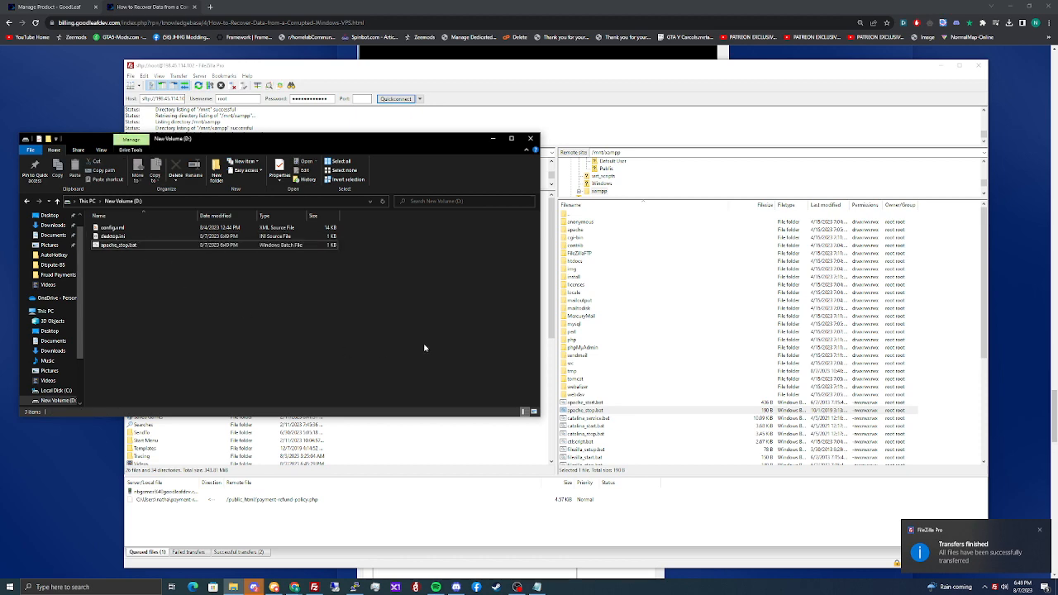
Minimize FileZilla, return to the GoodLeaf client area in the browser and open the management page of the Intel VPS 2 Tampa service.
click(940, 69)
click(868, 240)
scroll(720, 406, up, 6)
click(37, 6)
scroll(343, 309, up, 3)
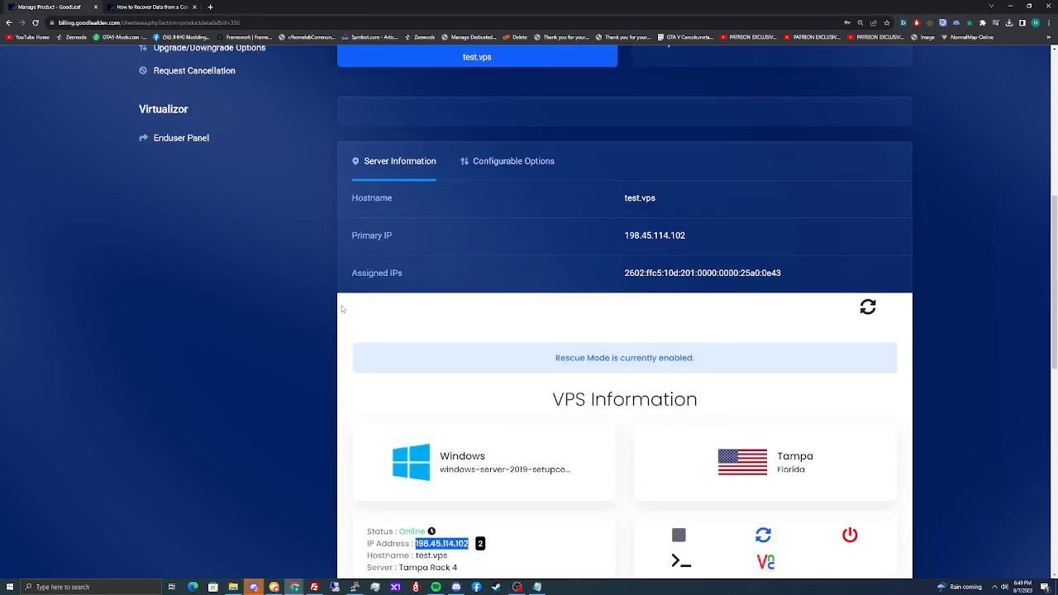
scroll(343, 309, up, 5)
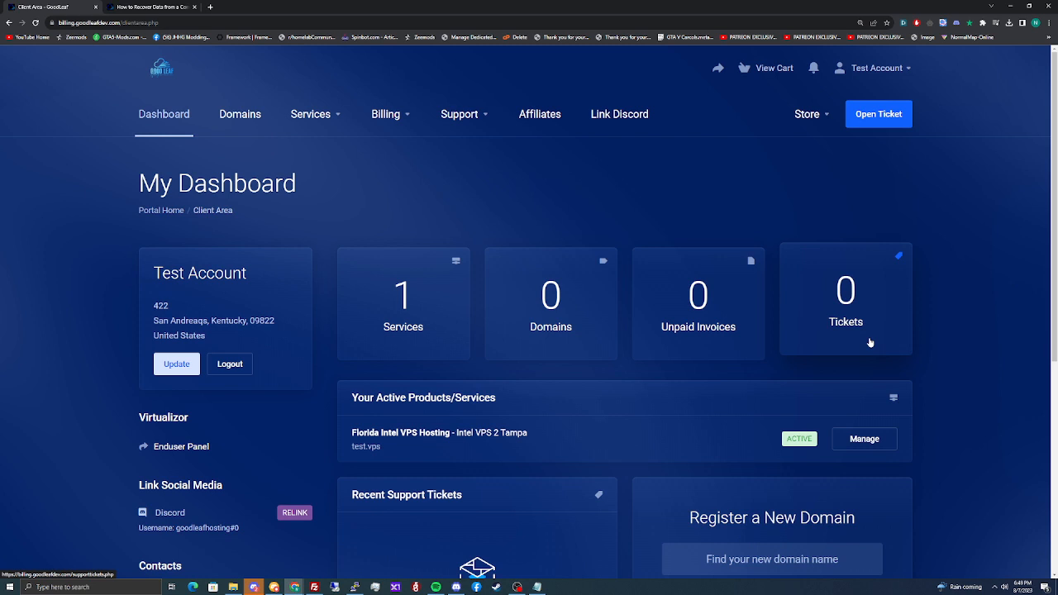
click(454, 300)
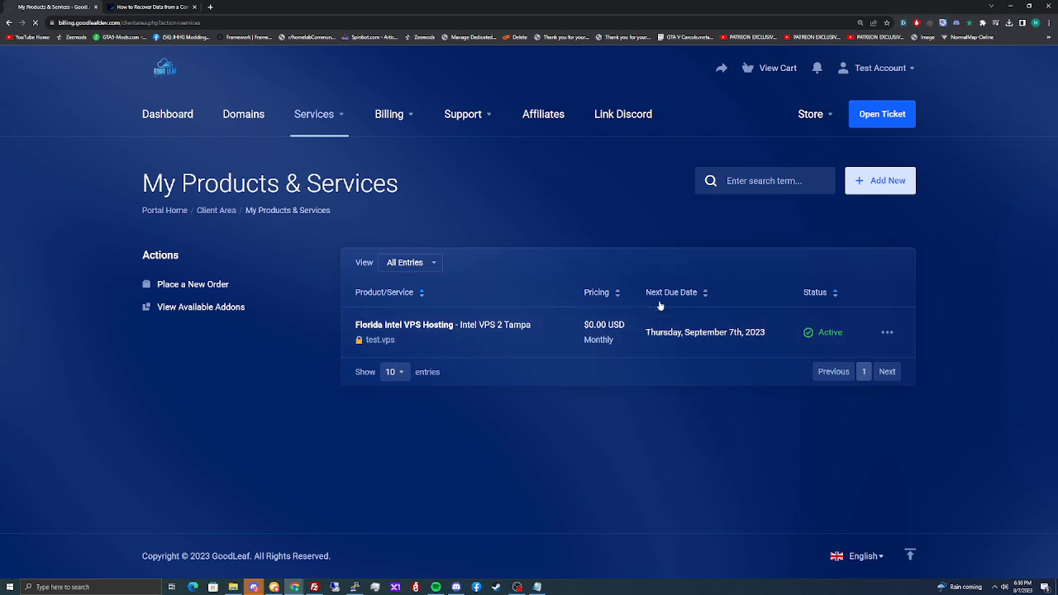
click(617, 320)
scroll(697, 490, down, 4)
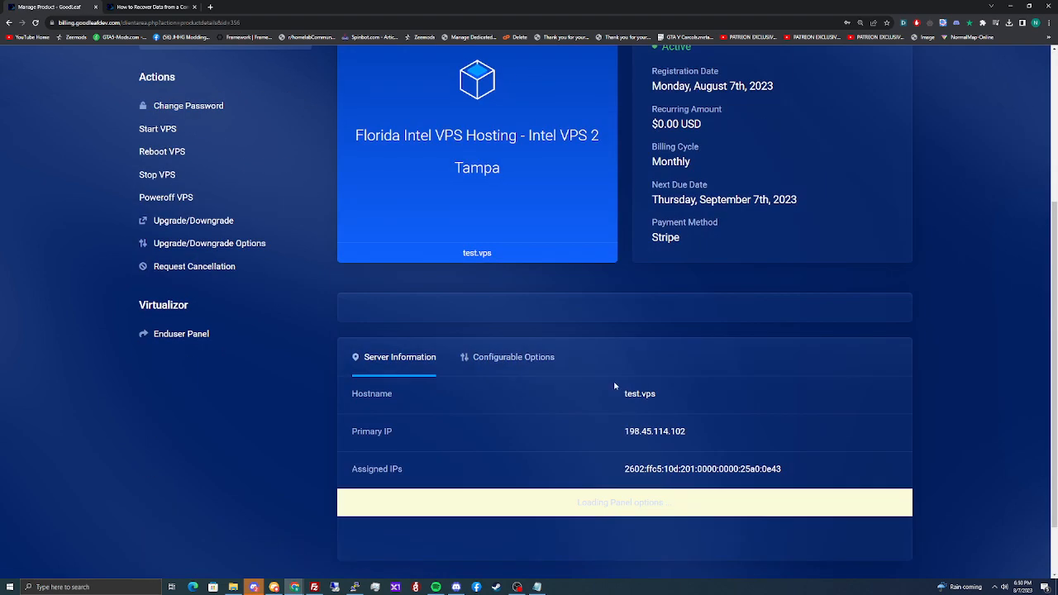
drag(646, 433, 570, 433)
triple_click(620, 432)
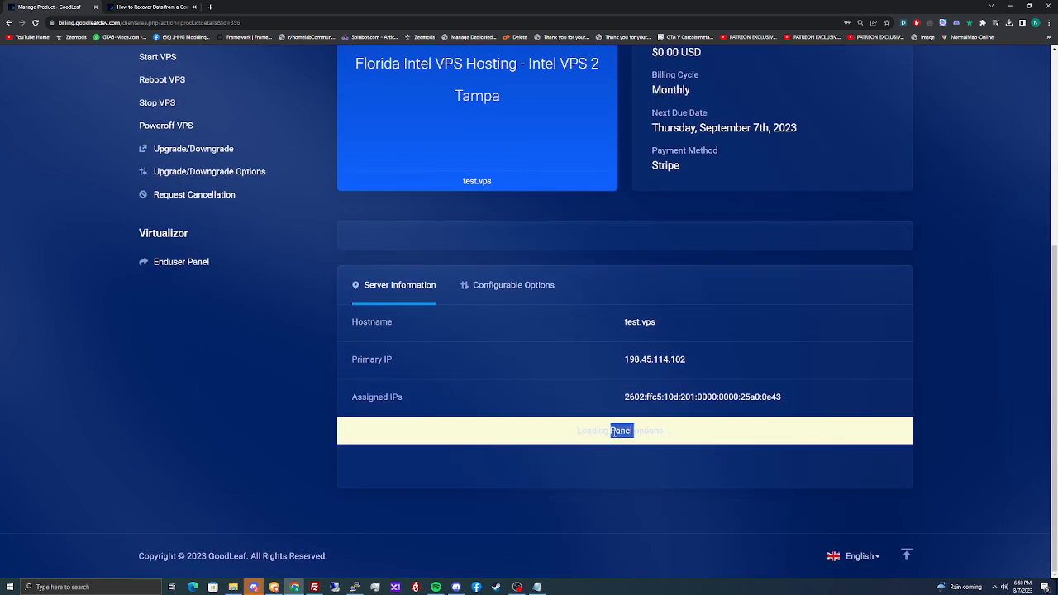
click(601, 433)
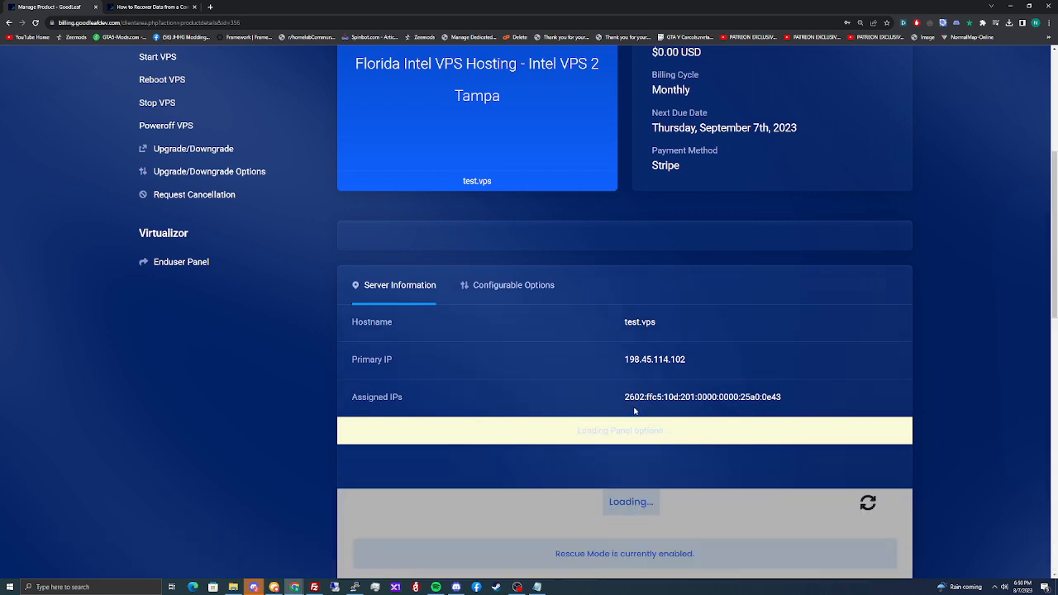
Open the Rescue Mode section of the VPS panel and disable Rescue Mode.
scroll(634, 411, down, 7)
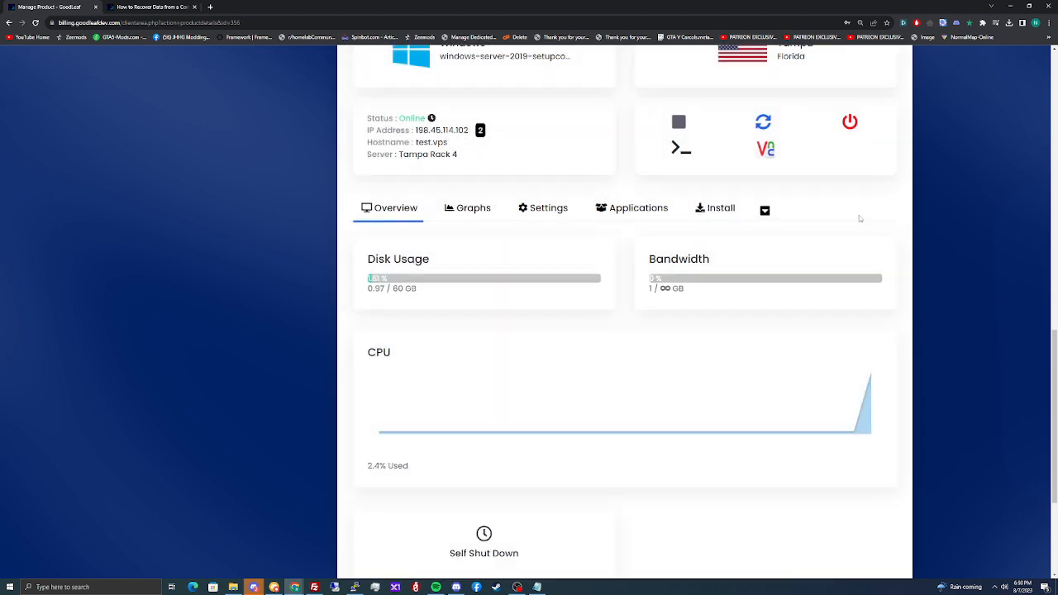
click(766, 209)
click(719, 268)
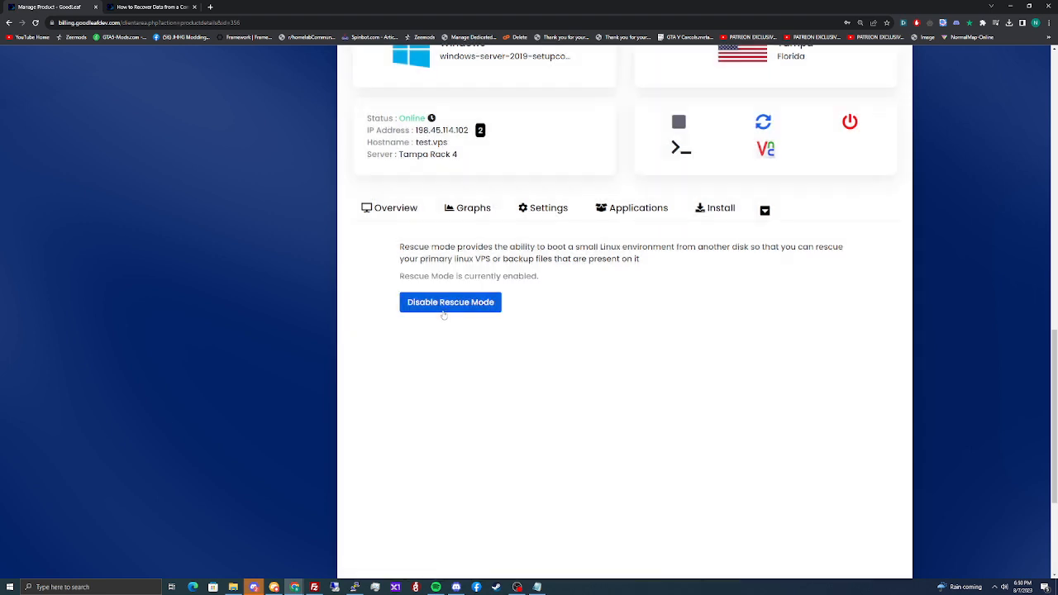
click(444, 310)
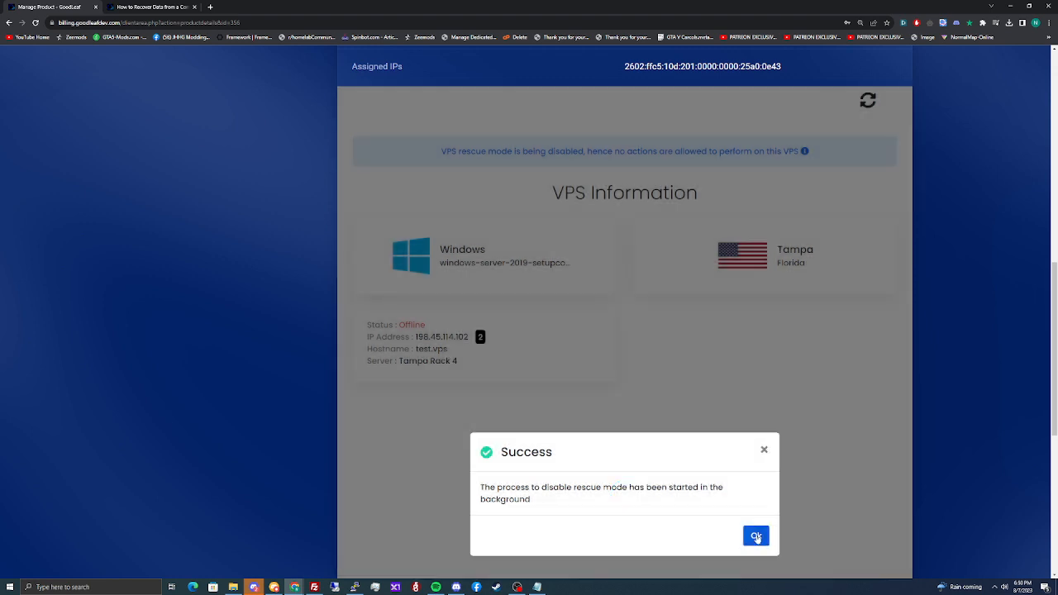
click(756, 536)
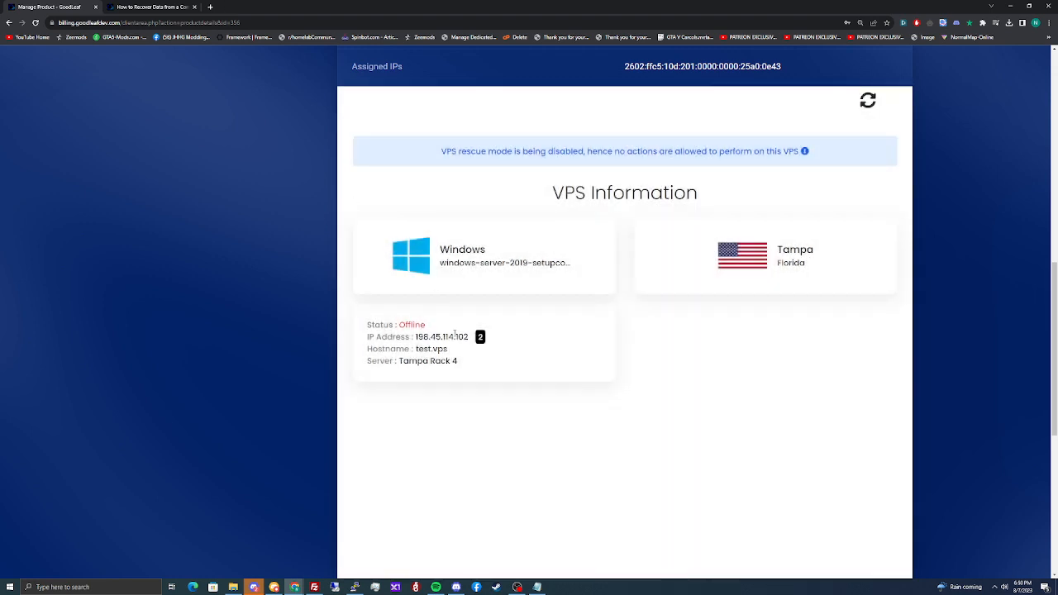
Refresh the VPS panel to check the progress of disabling Rescue Mode.
click(868, 100)
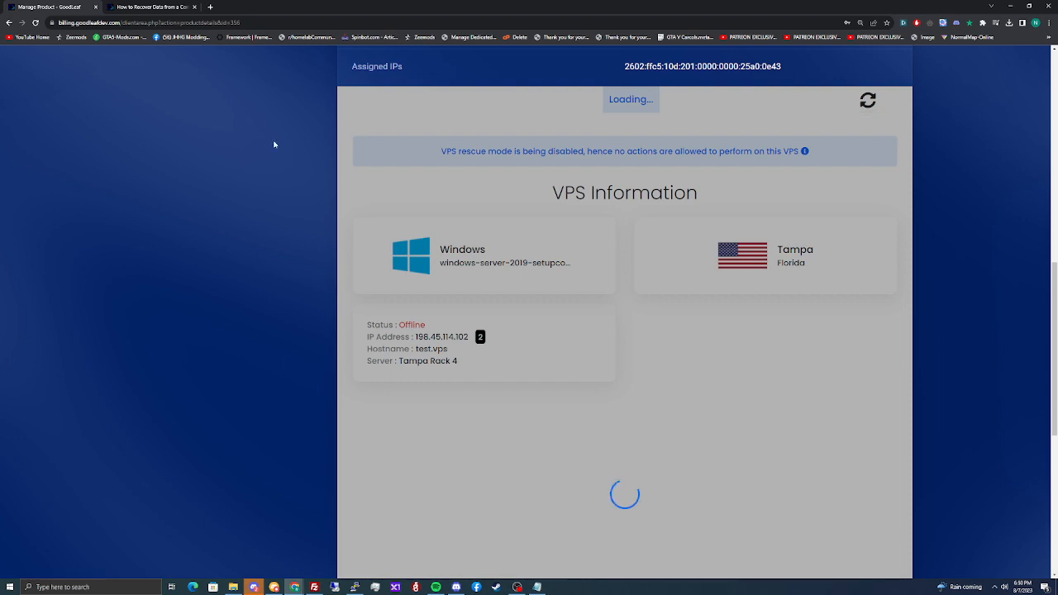
click(212, 6)
drag(217, 5, 529, 593)
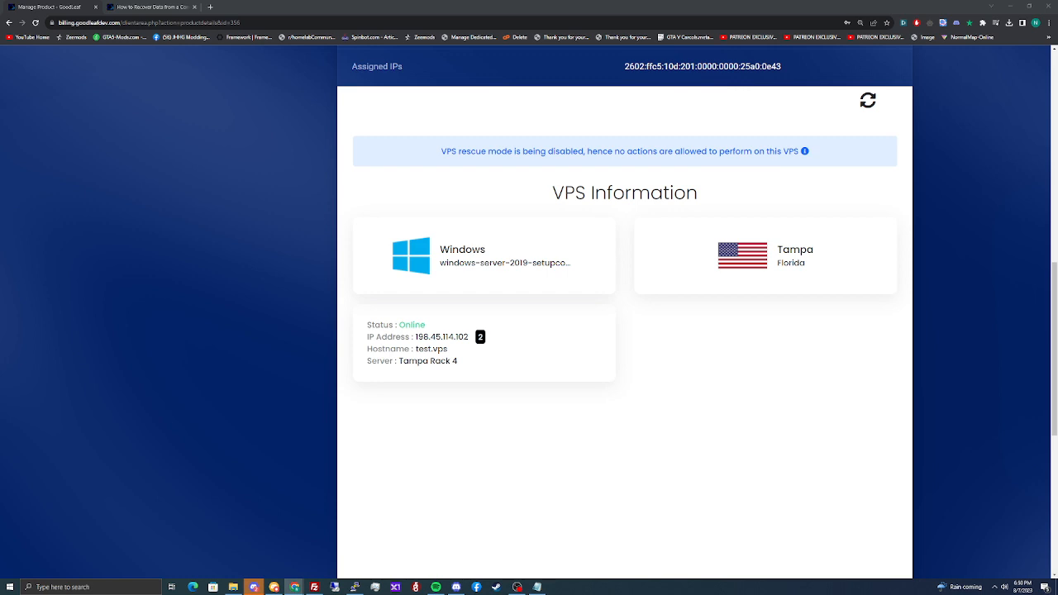
Open Remote Desktop Connection and clear the saved computer address.
click(334, 586)
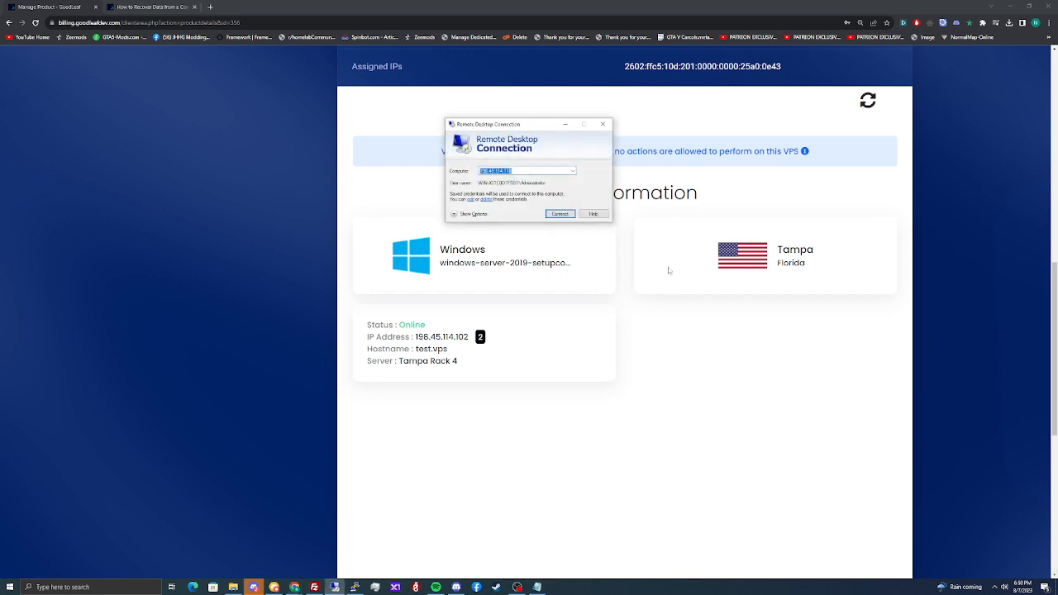
key(BackSpace)
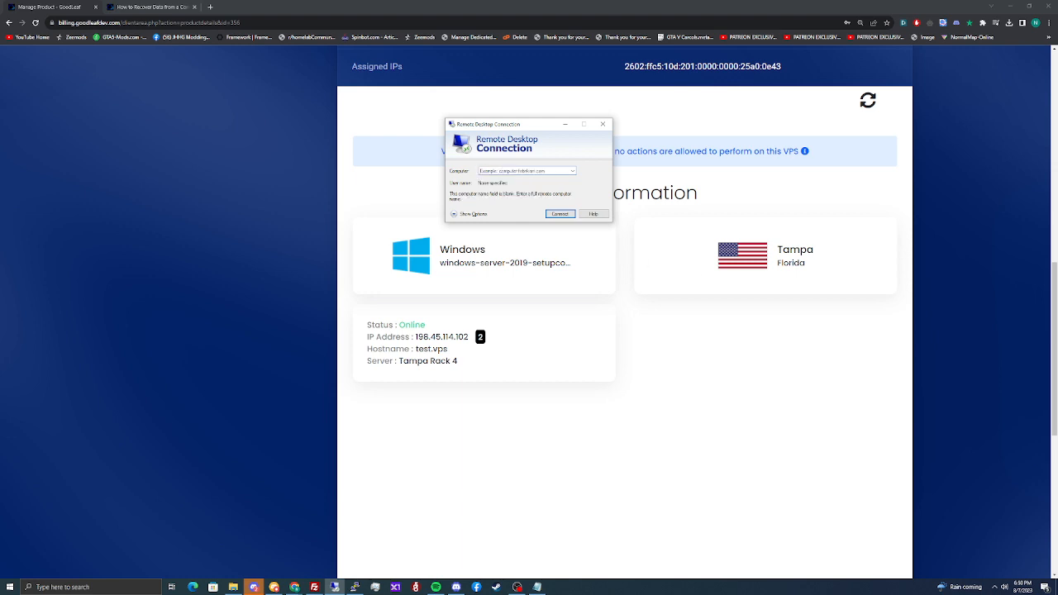
click(467, 337)
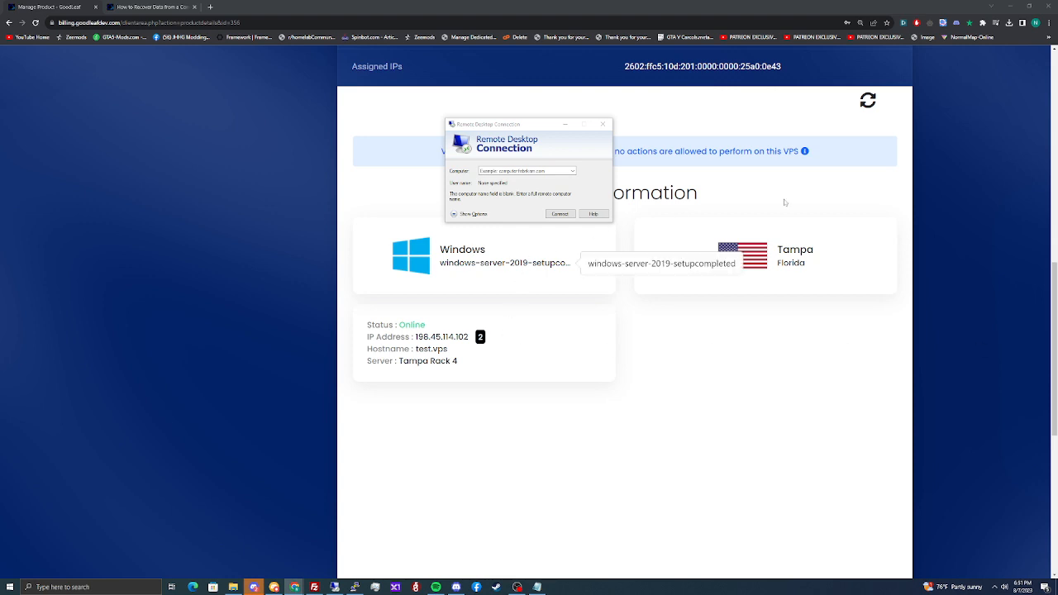
Refresh the VPS panel again and connect to 198.45.114.102 with Remote Desktop Connection.
click(858, 113)
click(866, 101)
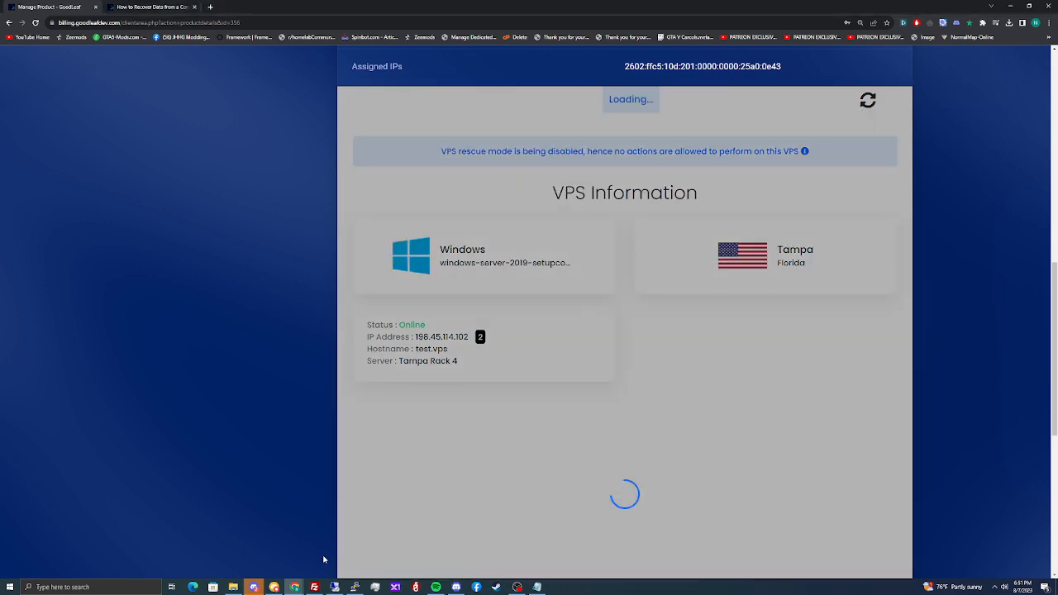
click(334, 586)
text(198.45.114.102)
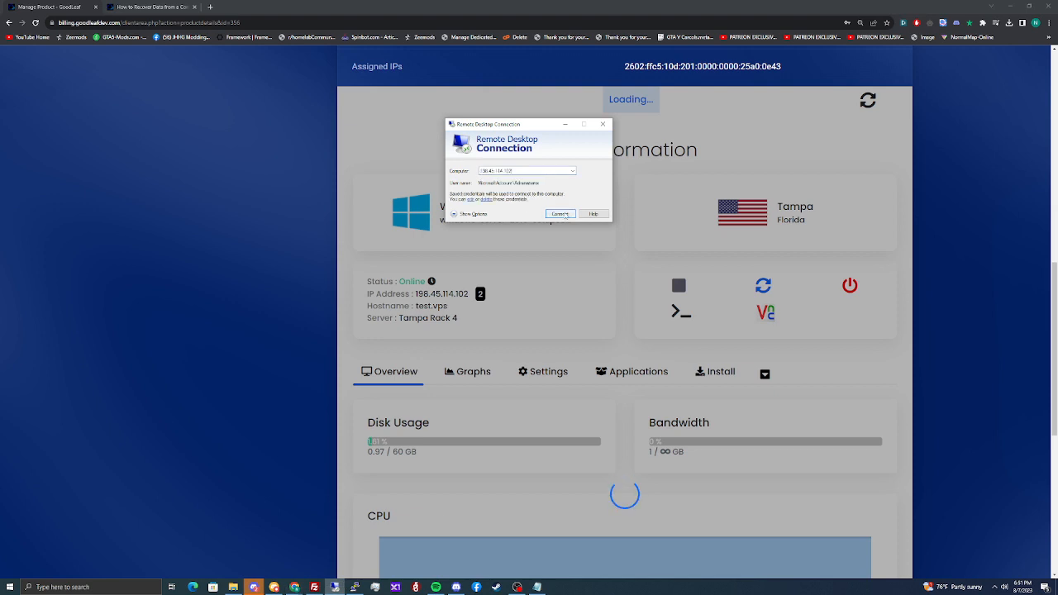
click(561, 214)
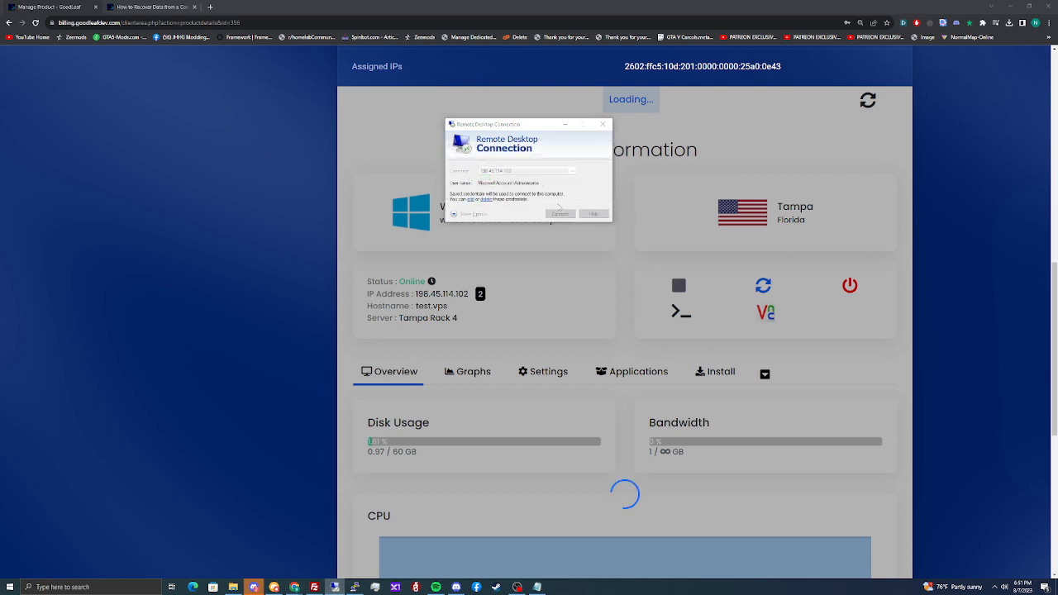
Sign in to the remote desktop session with a different account, using the user name Administrator and the account password.
click(477, 224)
click(490, 265)
click(504, 147)
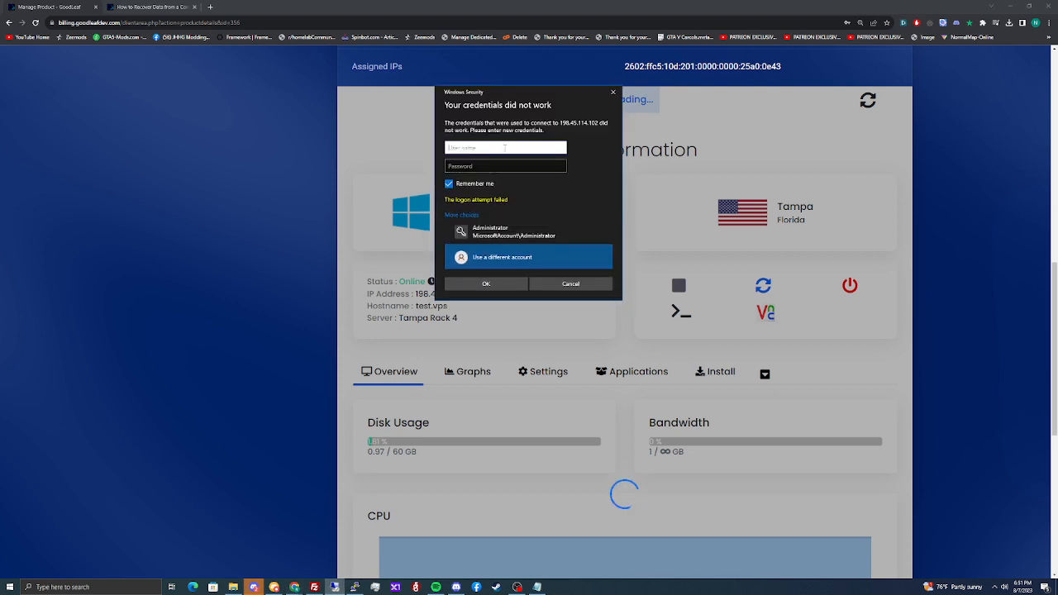
text(Administrator)
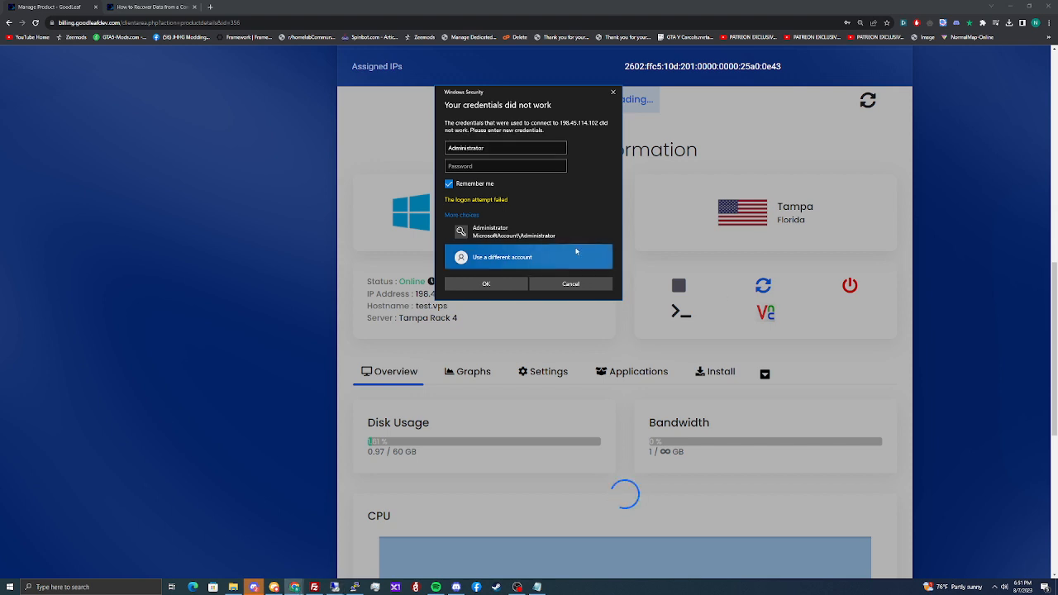
click(507, 167)
key(ctrl+v)
click(498, 284)
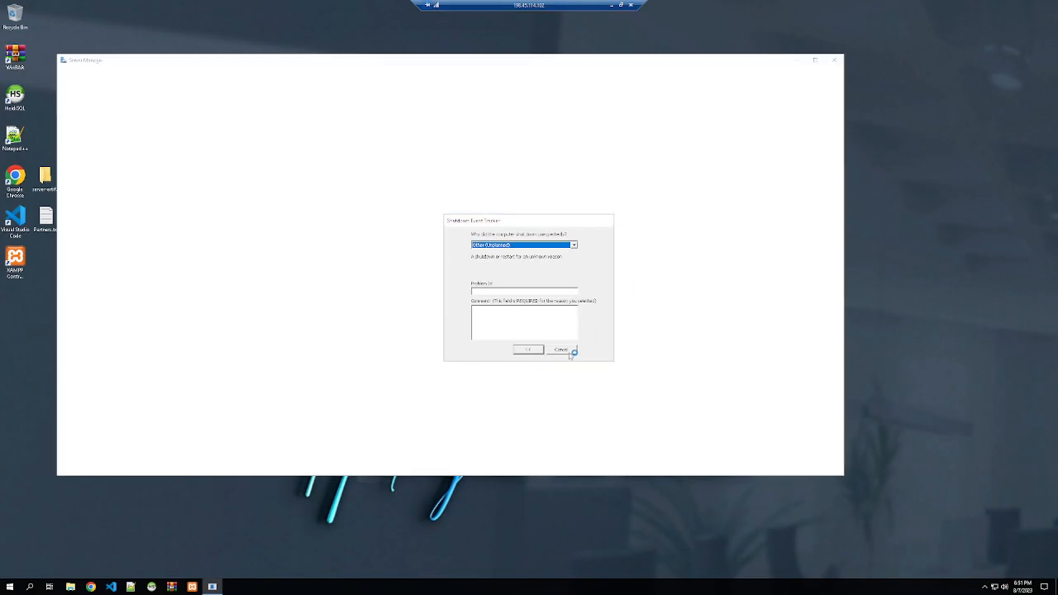
Dismiss the Shutdown Event Tracker prompt and close Server Manager on the VPS.
click(560, 349)
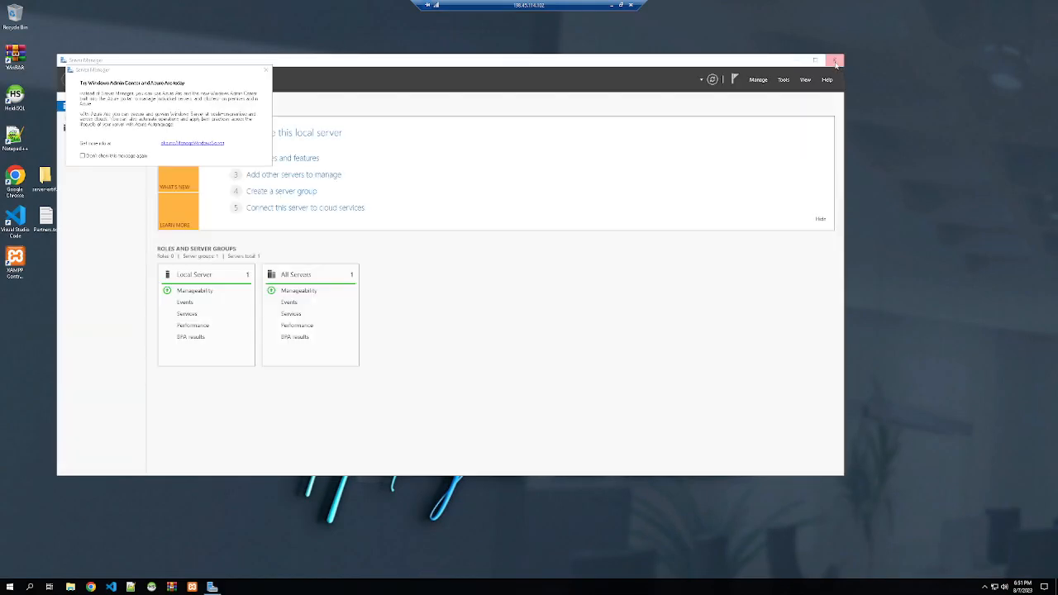
click(835, 60)
Check the processes running on the VPS in Task Manager and minimize it.
right_click(520, 586)
click(543, 554)
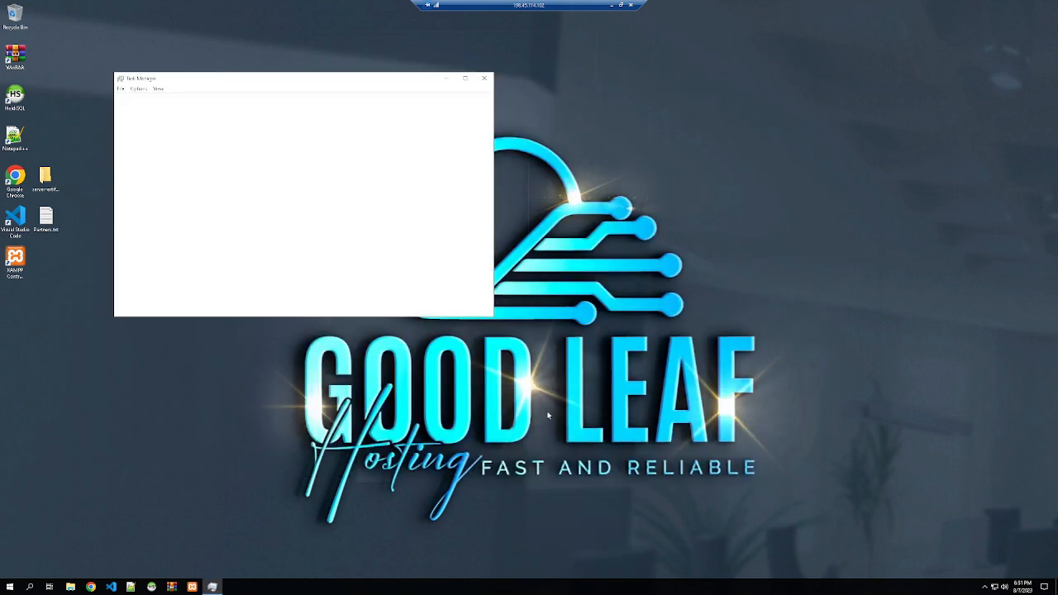
drag(660, 179, 766, 66)
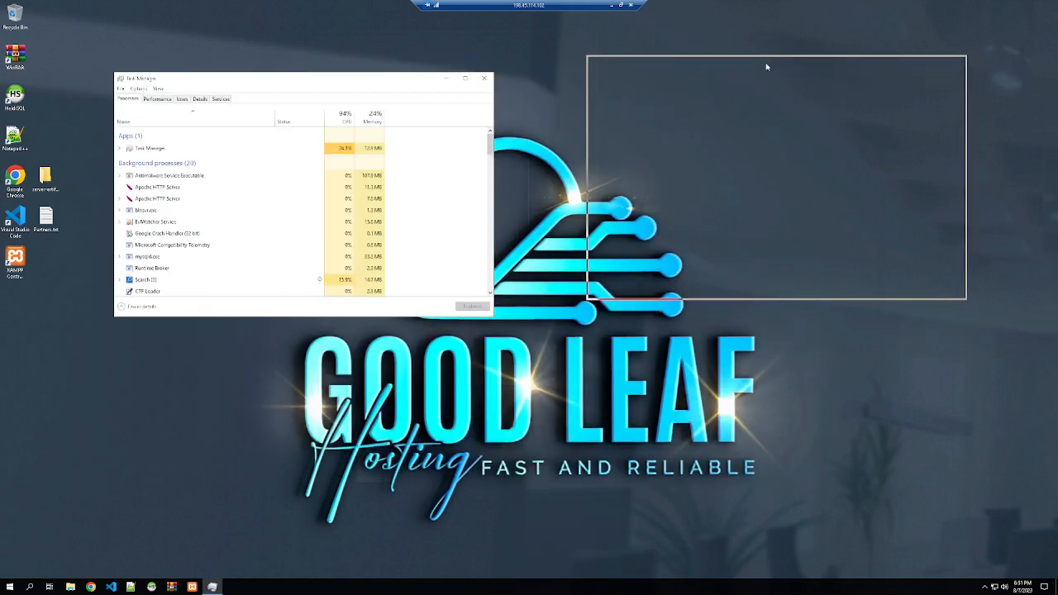
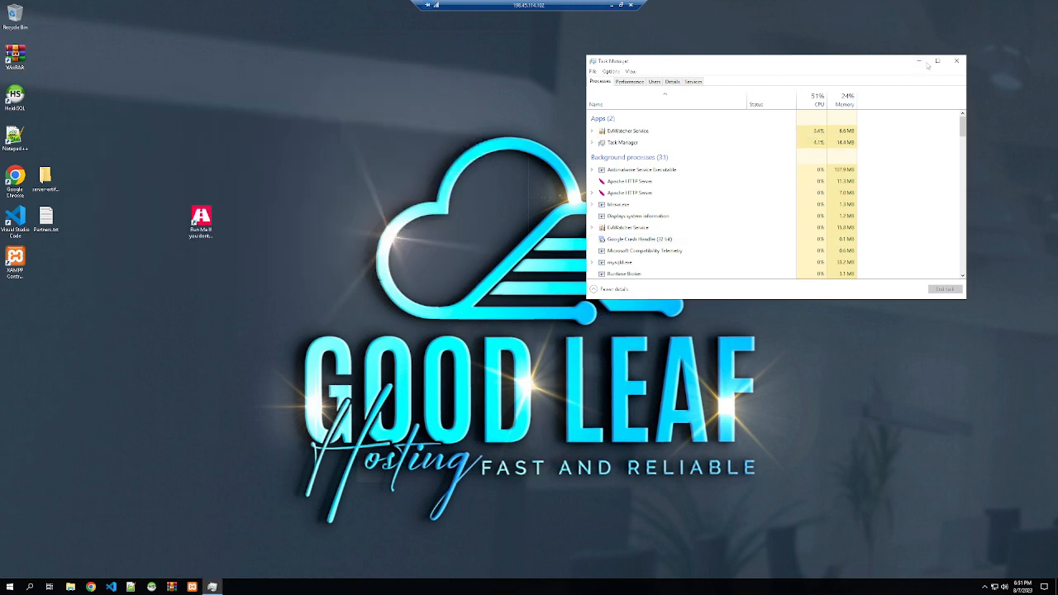
click(926, 64)
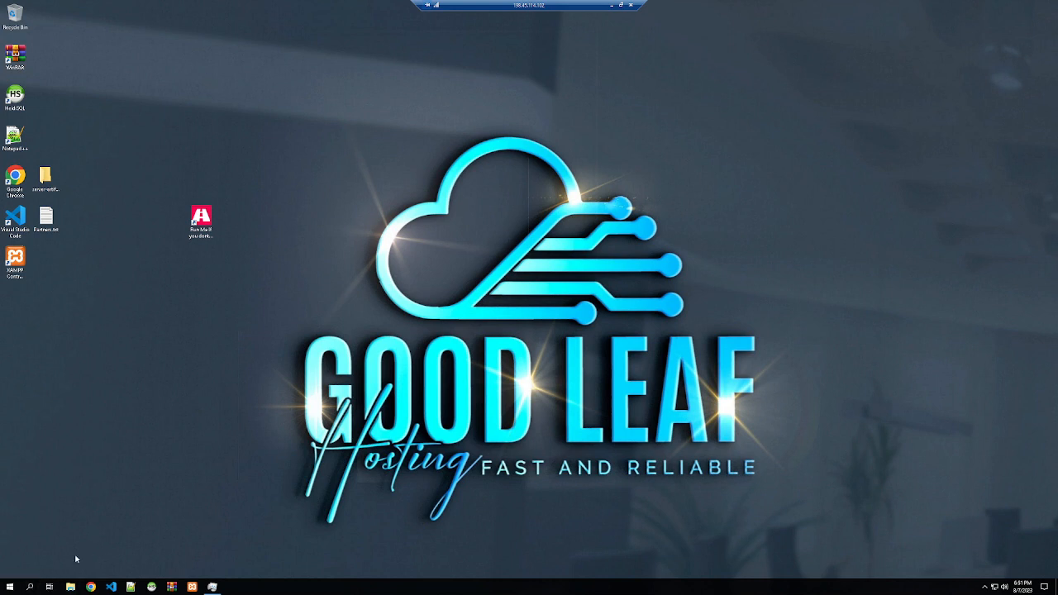
Open Firewall & network protection on the VPS and turn off Windows Defender Firewall for the public network.
key(super)
text(firewall)
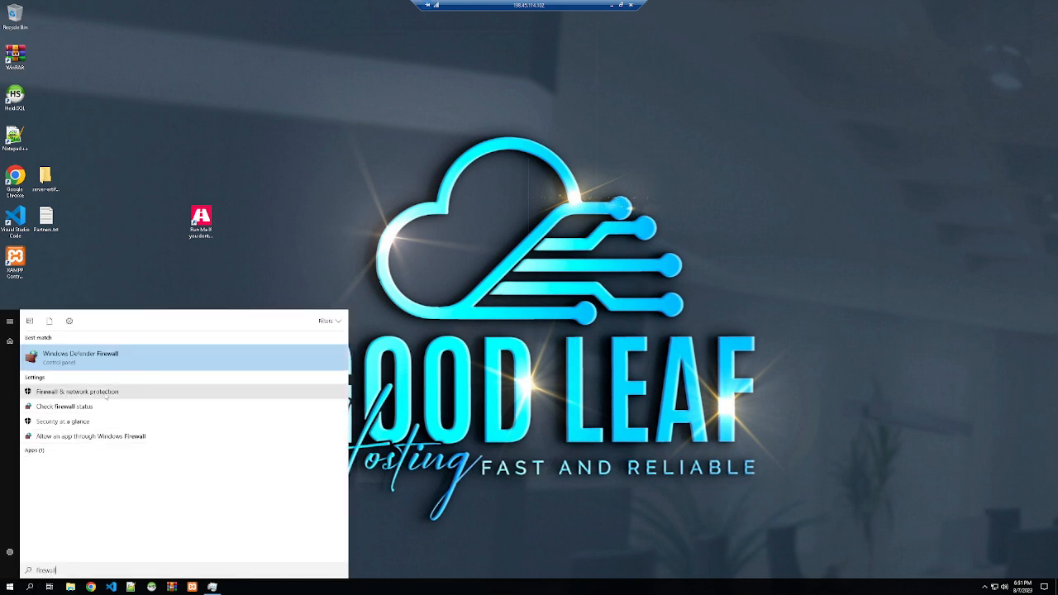
click(105, 396)
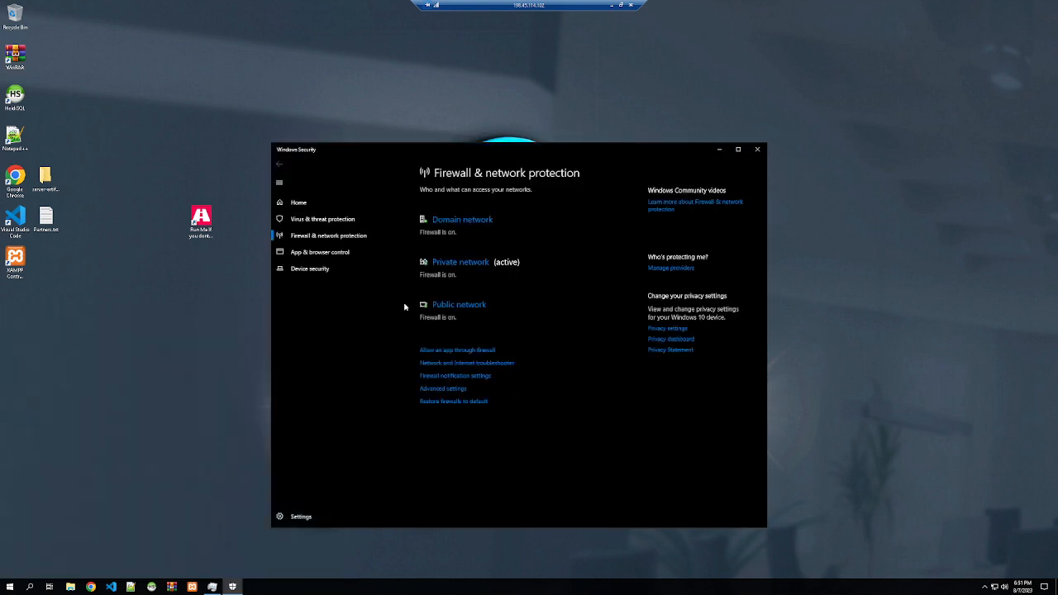
click(474, 305)
click(429, 311)
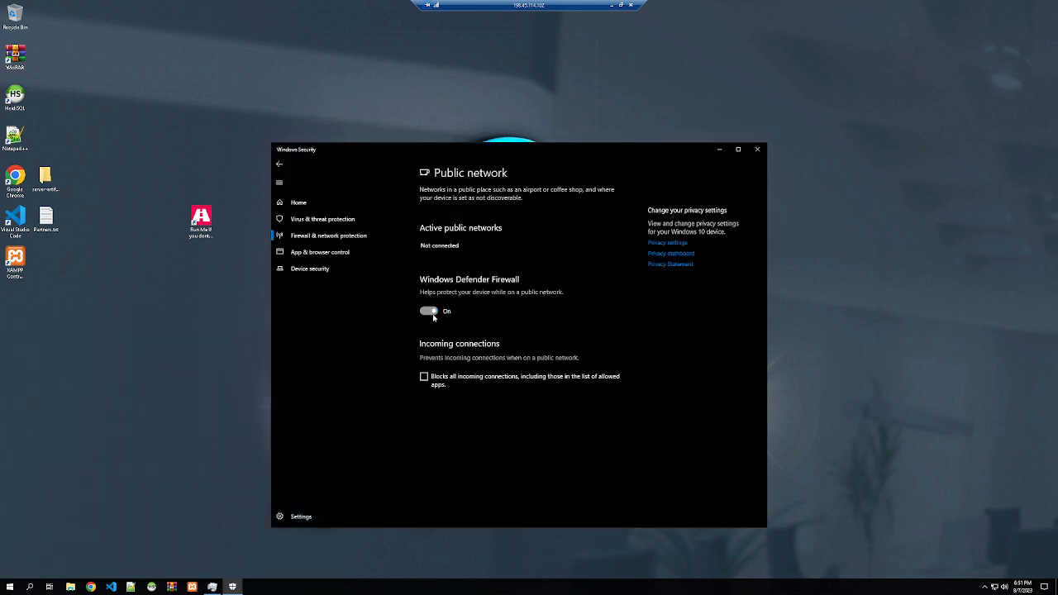
Turn off Windows Defender Firewall for the private and domain networks and close Windows Security.
click(363, 236)
click(467, 262)
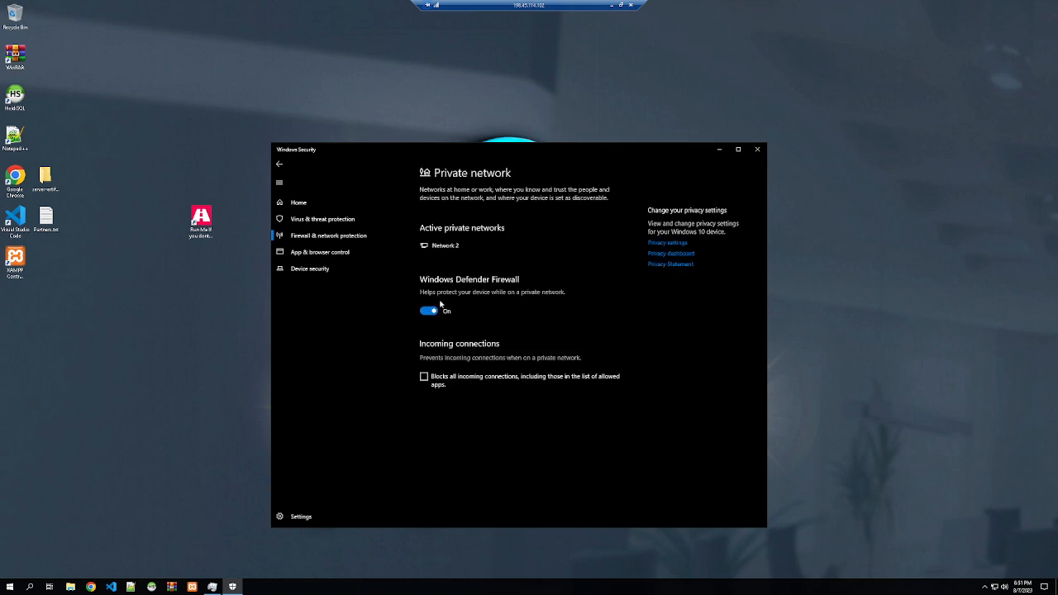
click(429, 310)
click(347, 236)
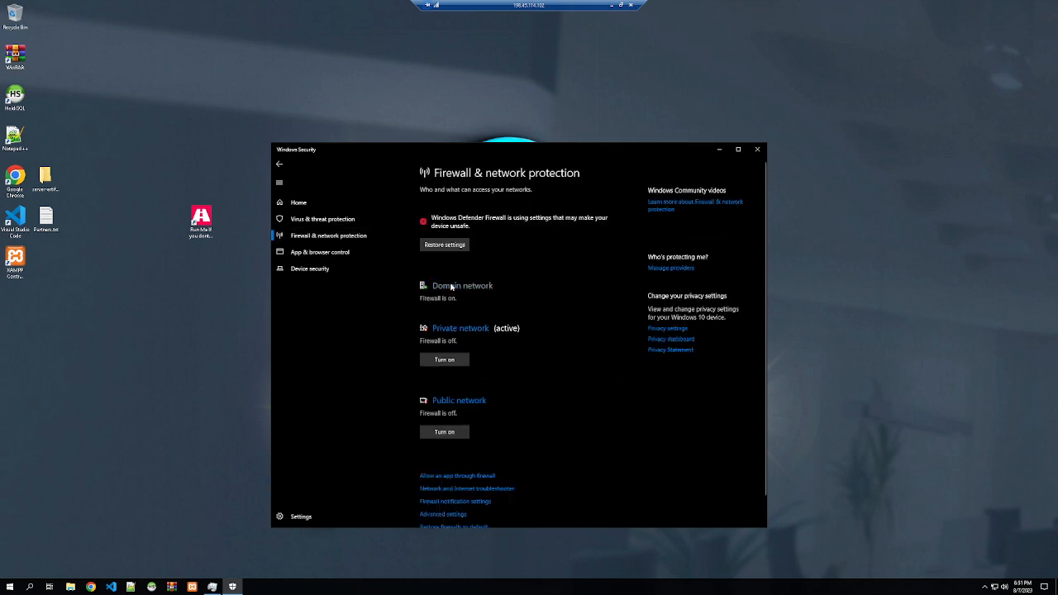
click(438, 286)
click(428, 304)
click(338, 237)
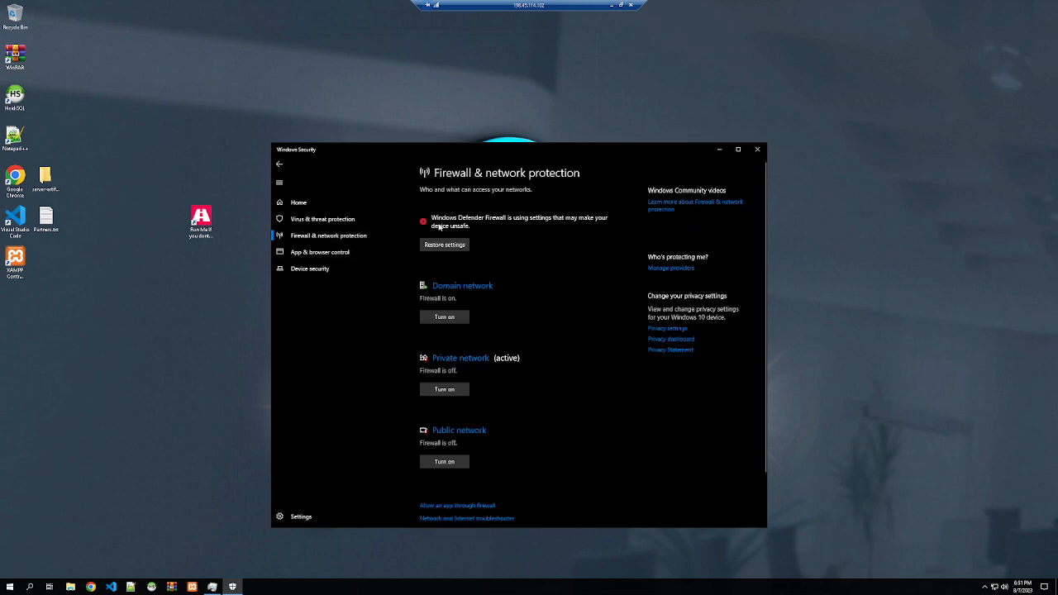
click(753, 150)
Start the FileZilla module in the XAMPP Control Panel and connect to its FileZilla Server administration interface.
key(super)
text(xampp)
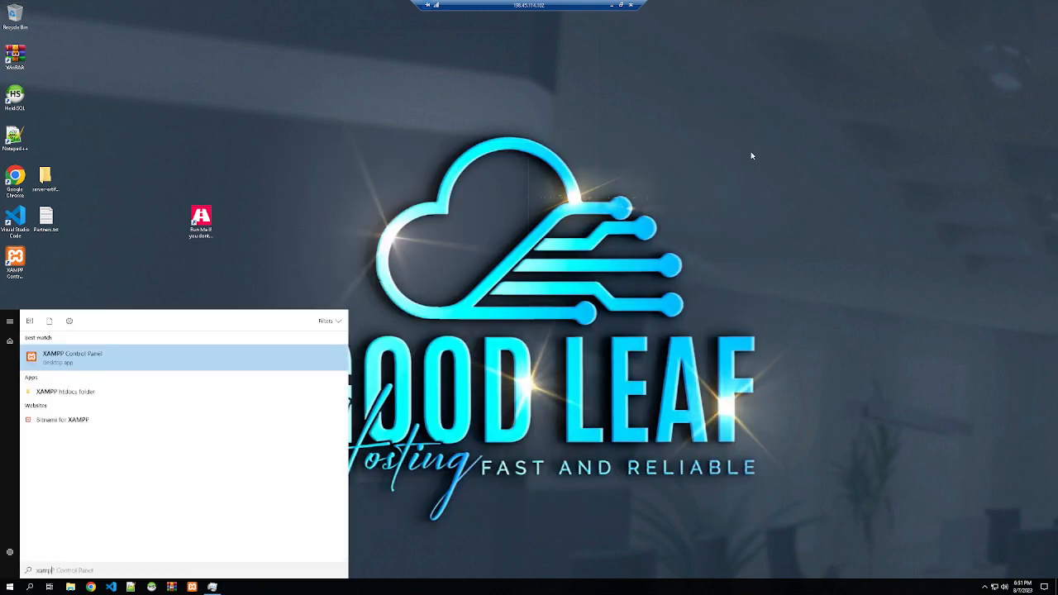
key(Return)
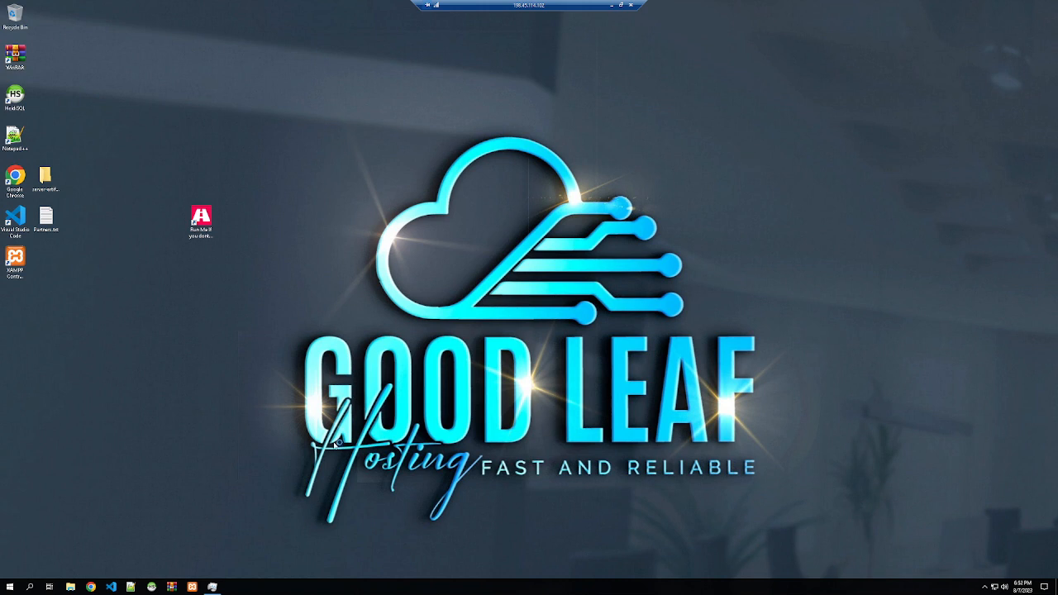
drag(122, 8, 633, 221)
click(654, 282)
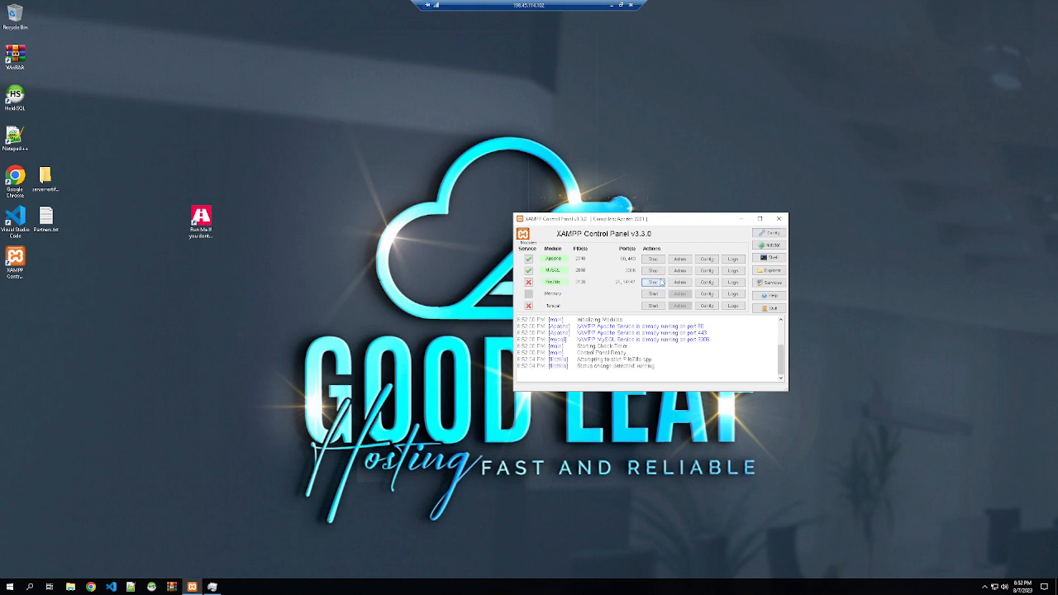
click(680, 283)
click(513, 320)
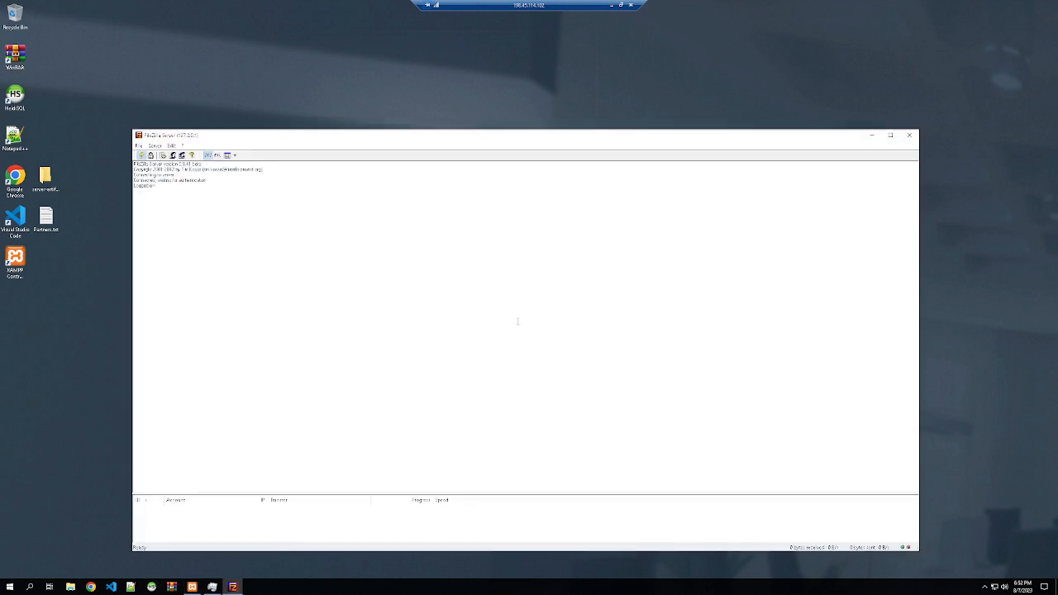
Add a FileZilla Server user account named GoodLeaf and protect it with an account password.
click(153, 145)
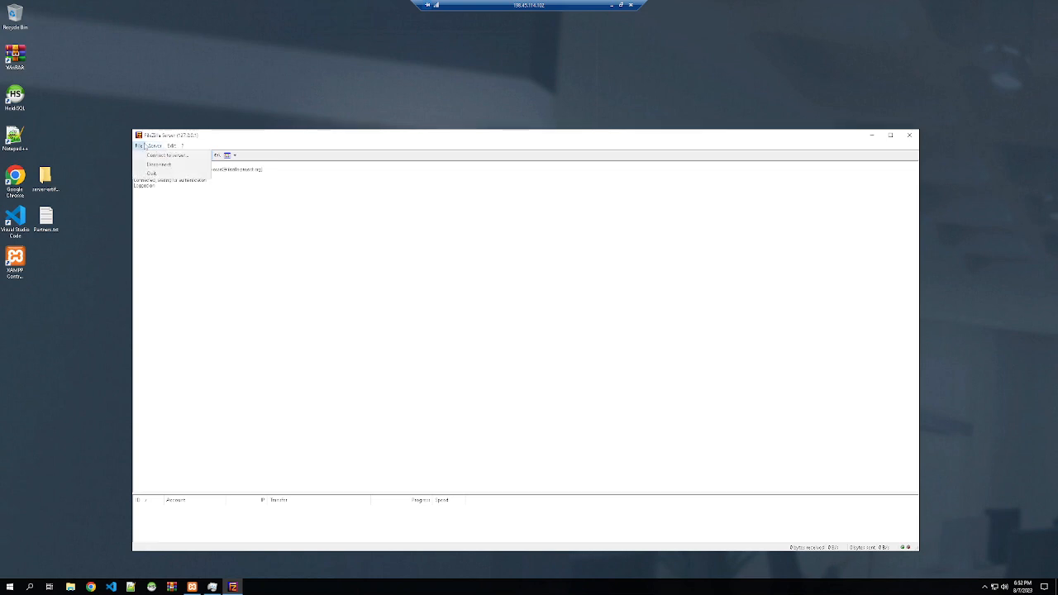
mouse_move(171, 145)
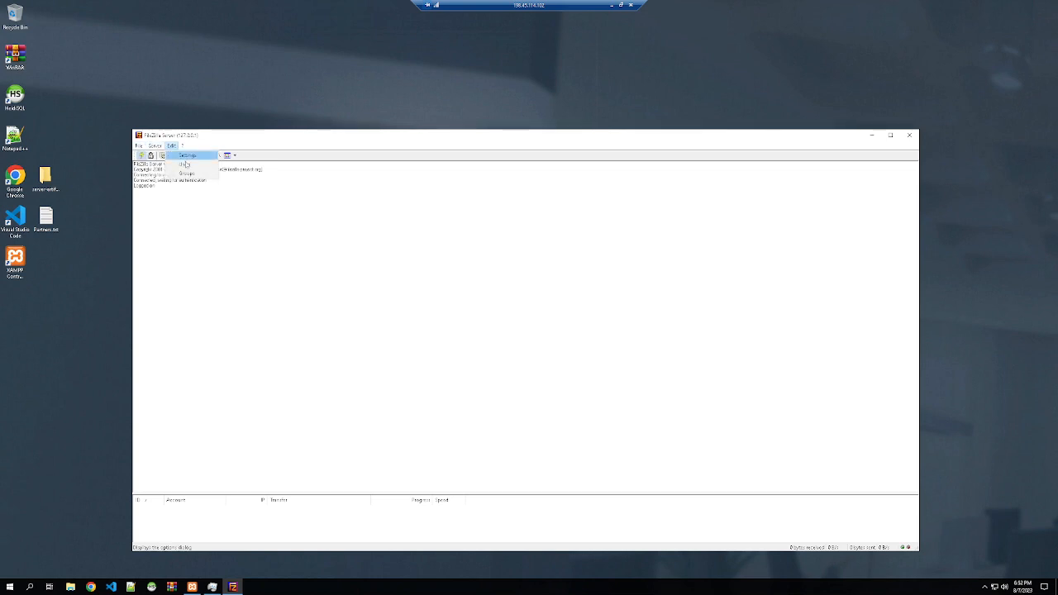
click(177, 164)
click(612, 350)
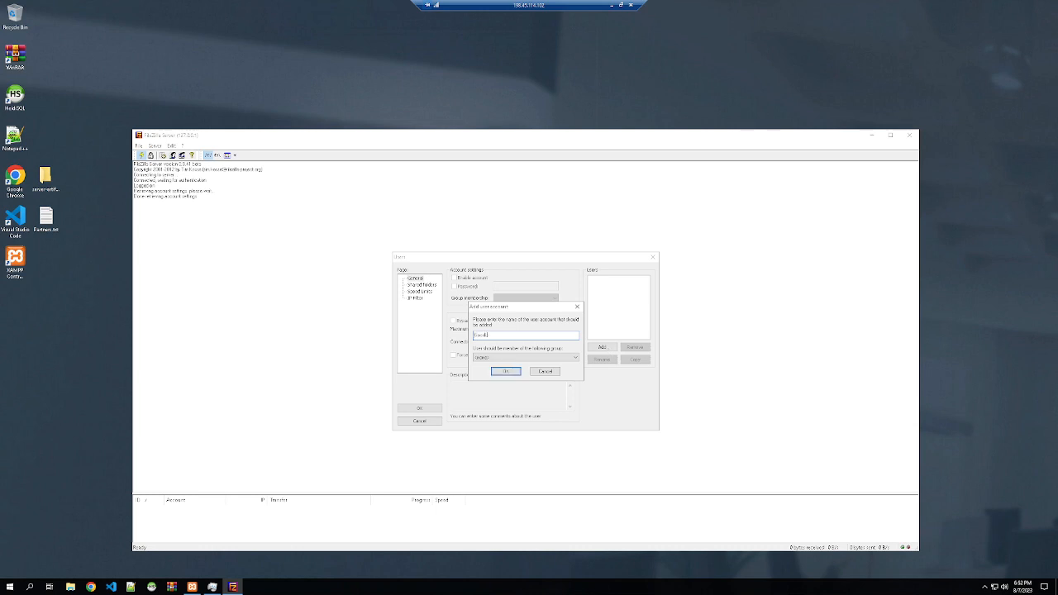
key(Return)
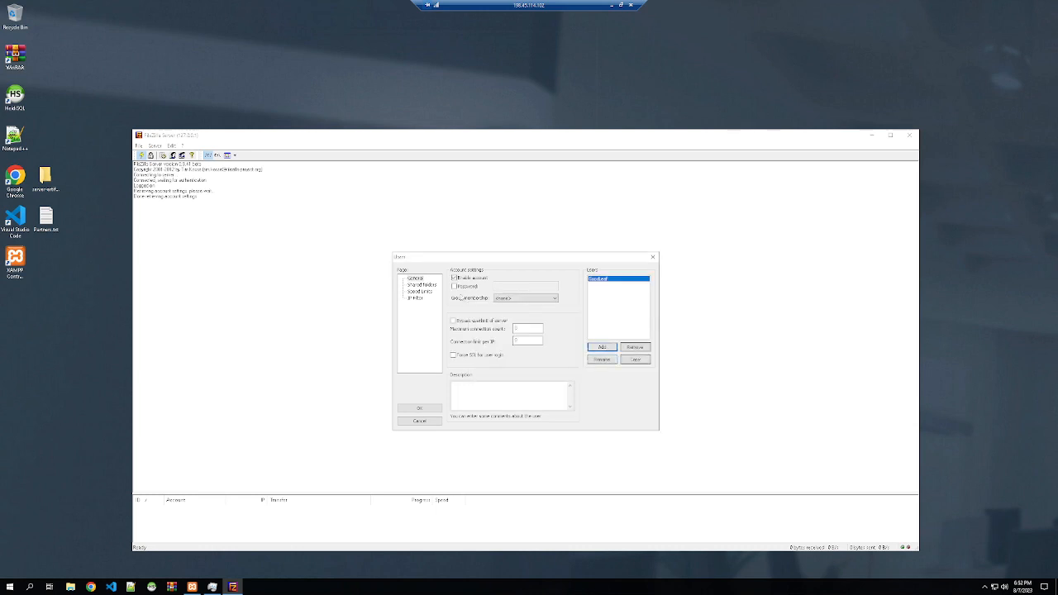
click(465, 287)
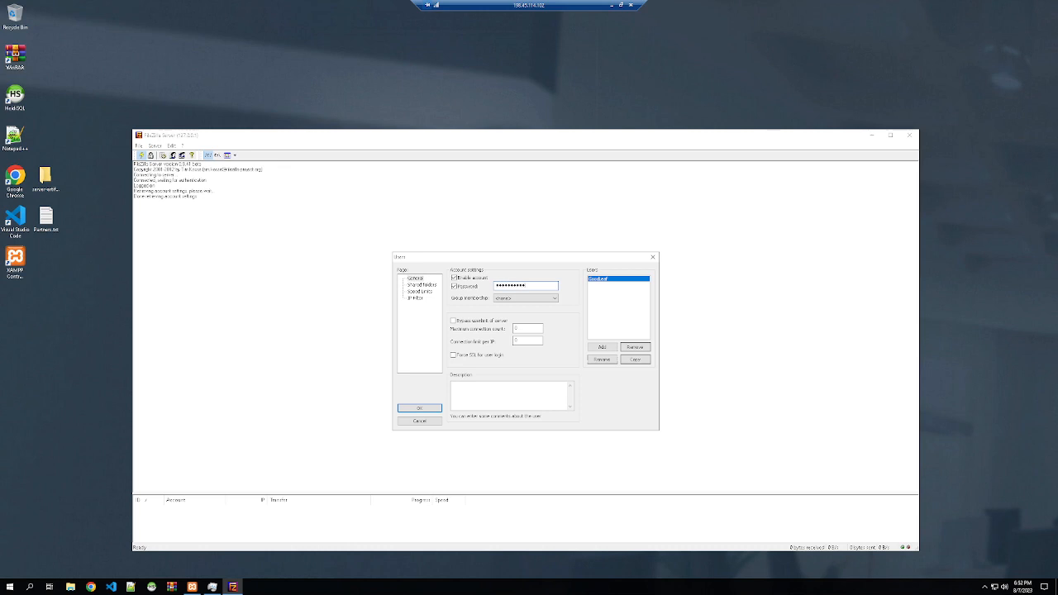
Add a folder from the Administrator profile to the GoodLeaf user's shared folders.
click(422, 284)
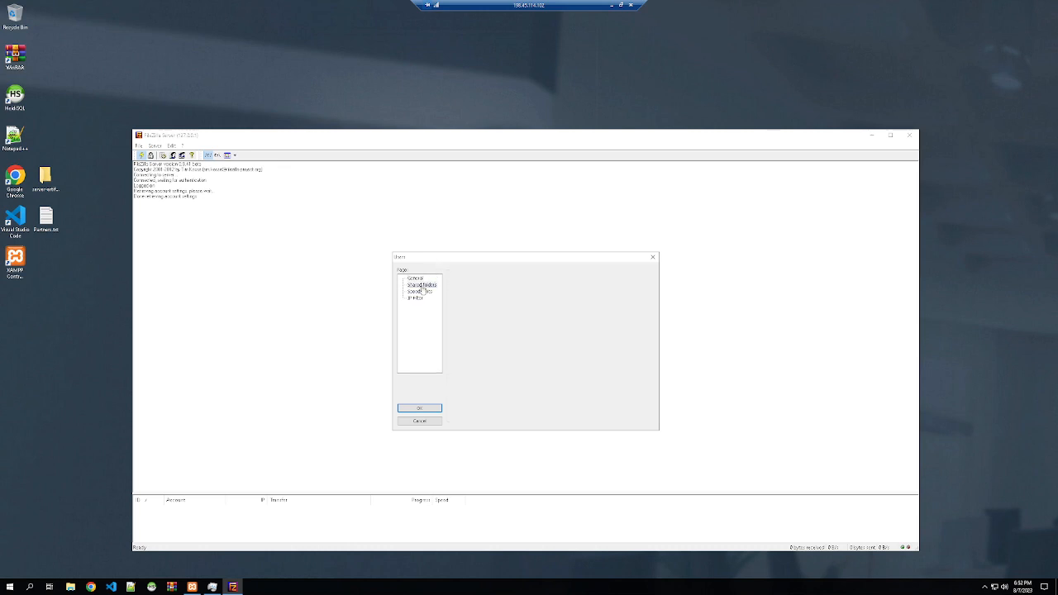
click(465, 361)
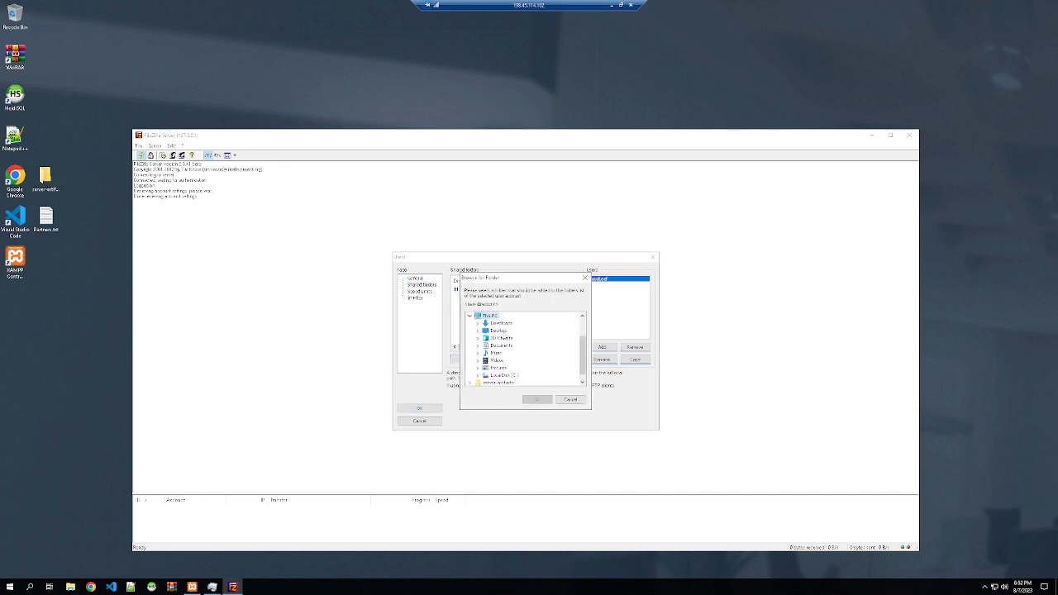
click(502, 337)
click(539, 400)
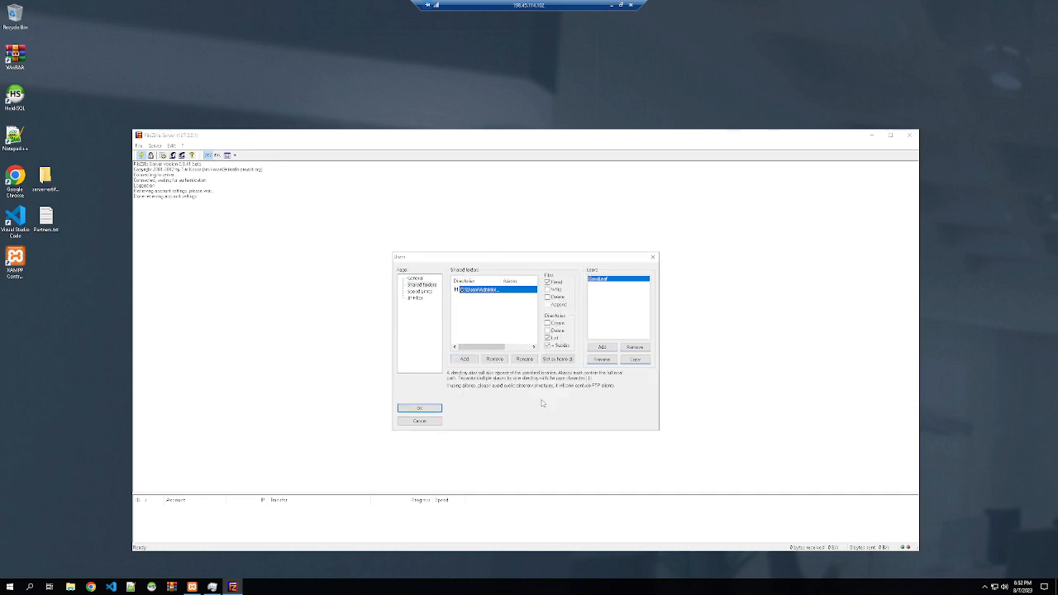
Grant the GoodLeaf user additional file and directory permissions on the shared folder, including creating directories, and save the account settings.
click(565, 329)
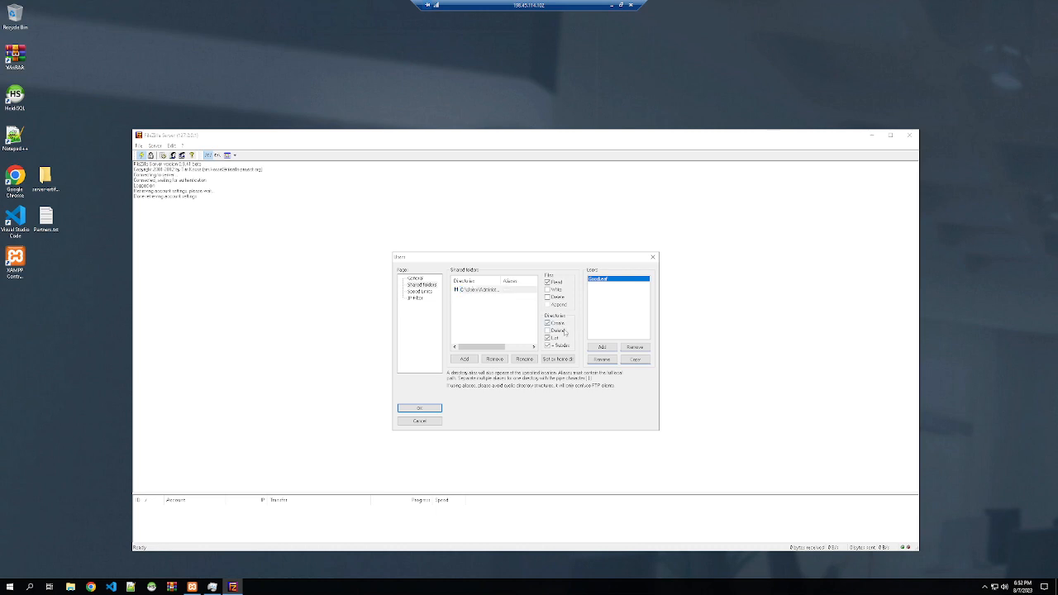
click(559, 305)
click(426, 408)
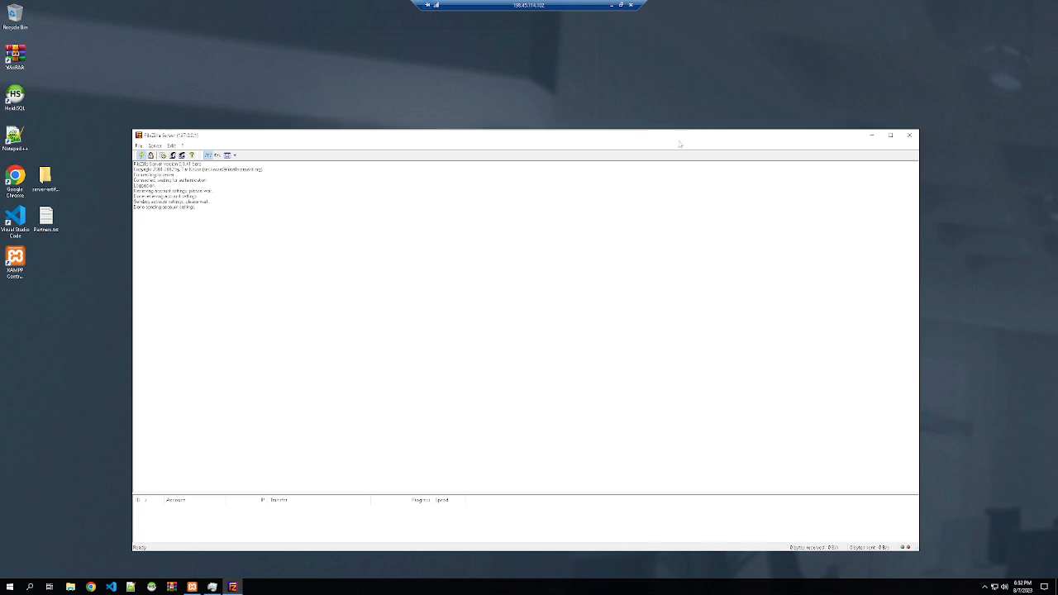
Switch to the FileZilla Pro client on the local computer, close its old session and launch a fresh window.
key(alt+Tab)
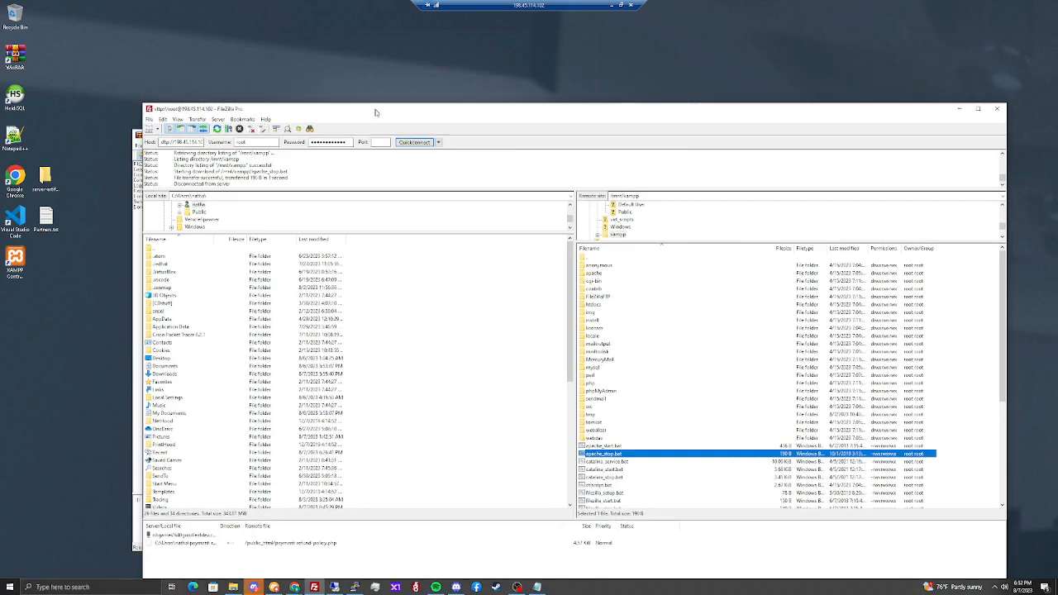
drag(358, 67, 348, 232)
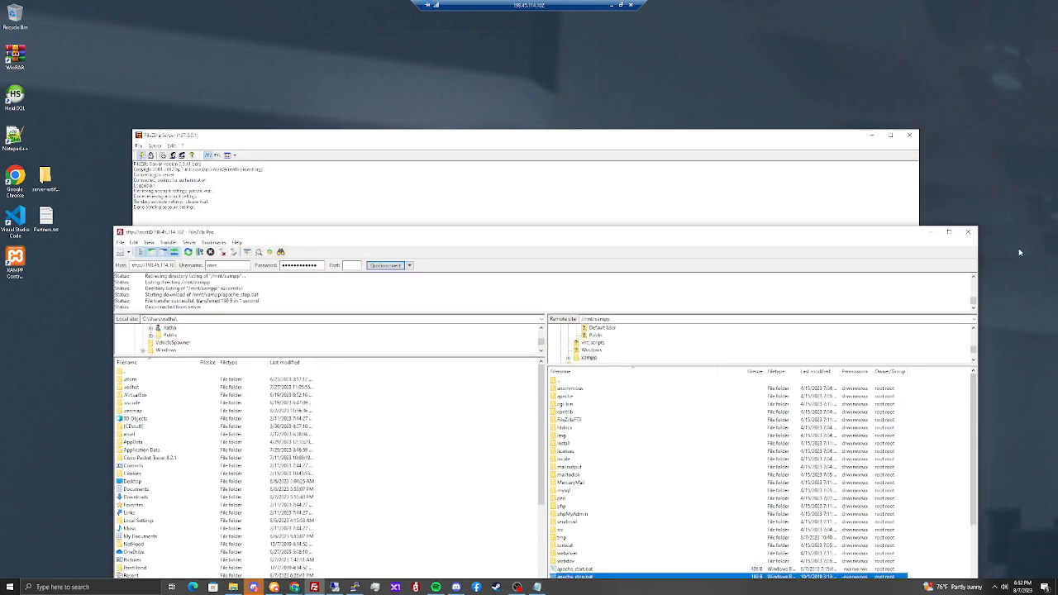
click(967, 232)
key(super)
text(f)
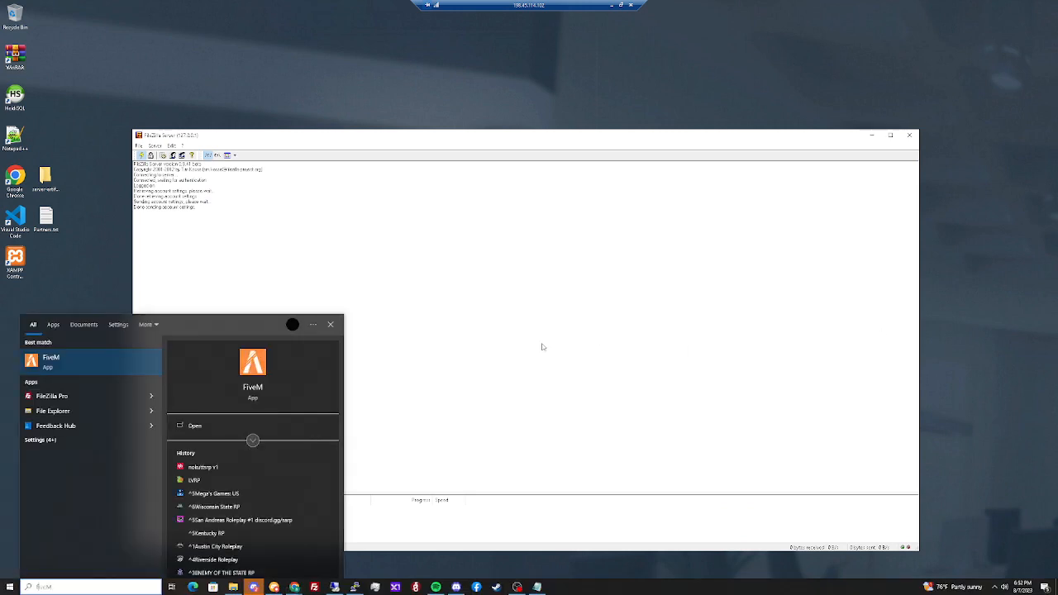
click(116, 395)
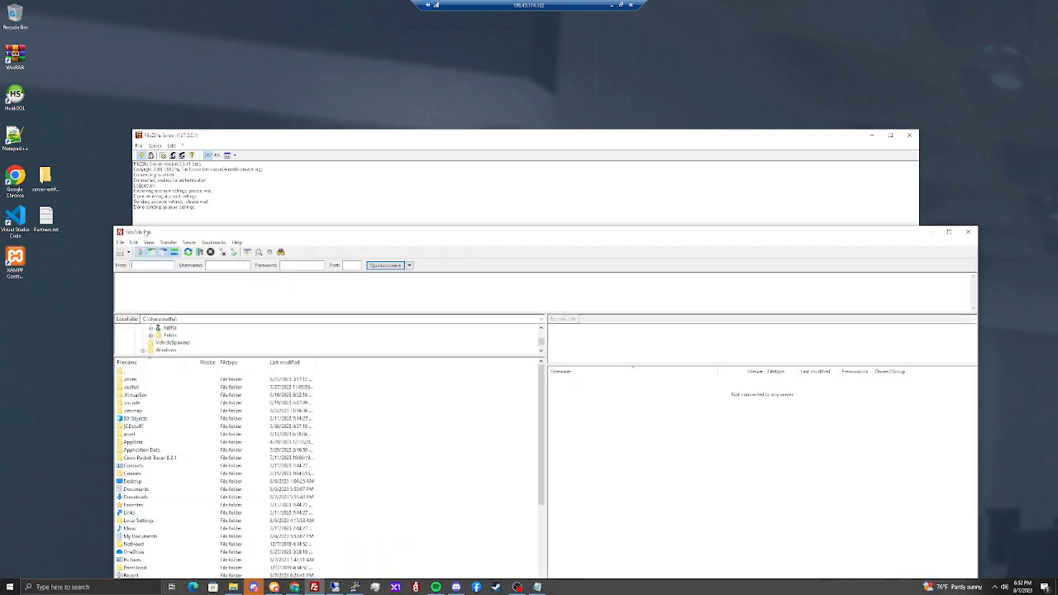
drag(146, 232, 152, 241)
text(1)
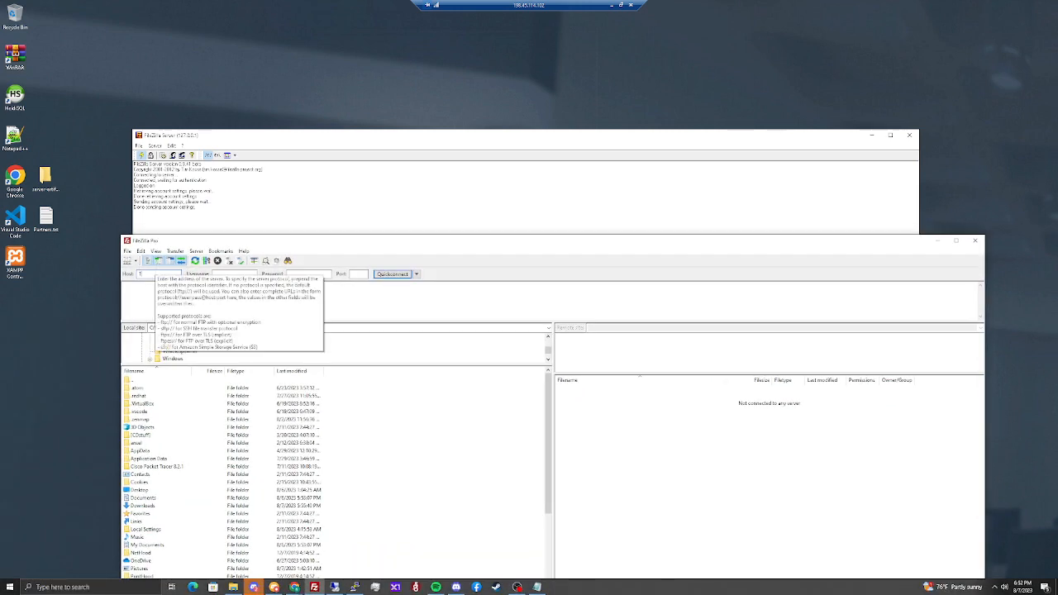
text(92)
click(246, 274)
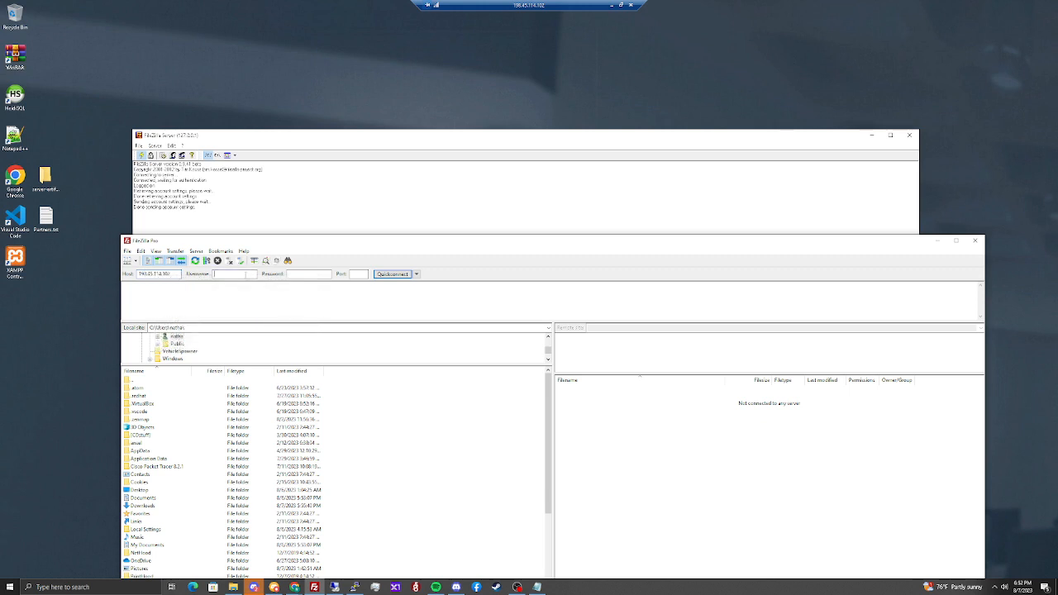
text(GoodLeaf)
click(319, 273)
text(21)
key(Return)
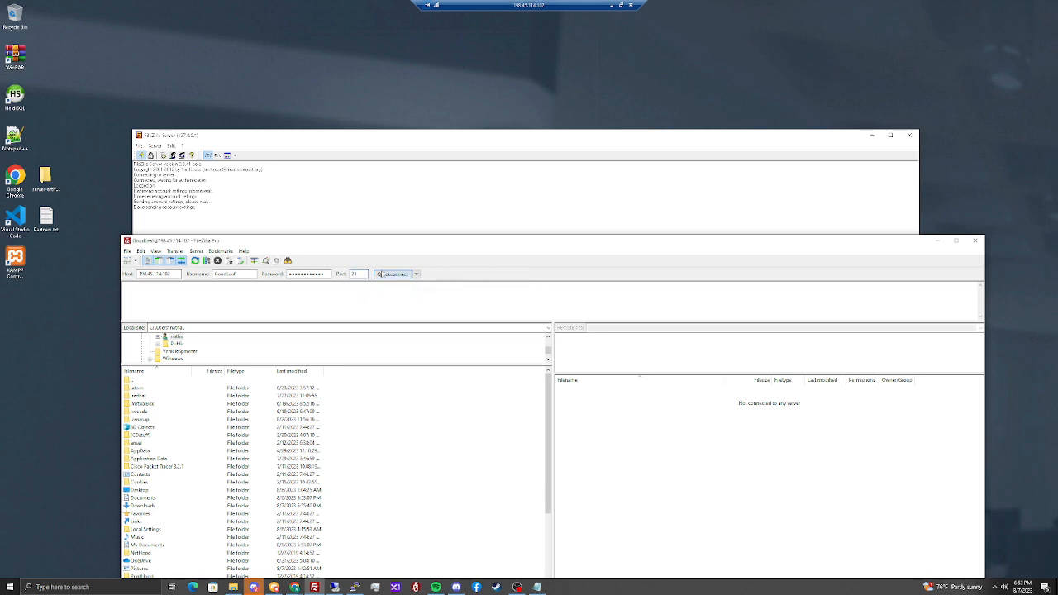
Finish connecting to the FTP server and move the FileZilla Pro window higher on the desktop so its whole remote file list shows.
click(570, 524)
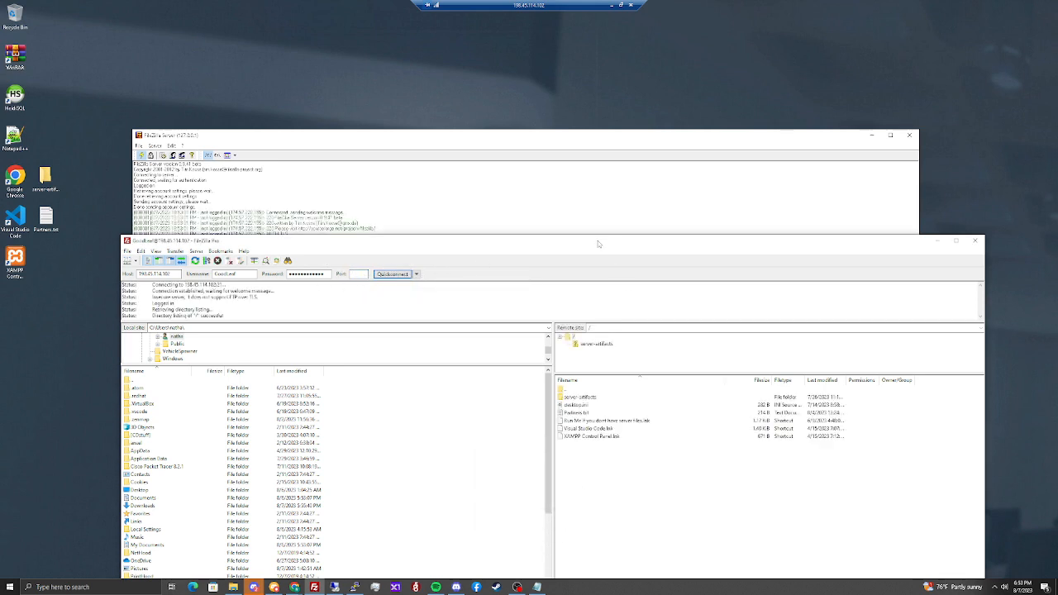
drag(597, 240, 548, 84)
mouse_move(579, 321)
mouse_down()
mouse_move(932, 228)
mouse_move(686, 349)
mouse_up()
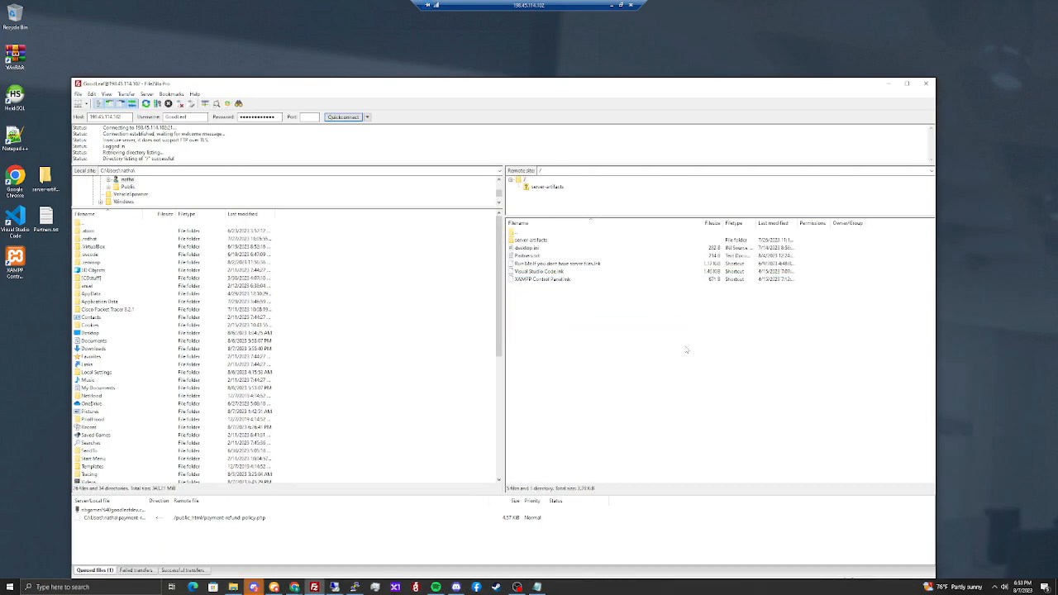
Upload desktop.ini and apache_stop.bat from the local D: drive to the server's root folder, overwriting the existing desktop.ini, and refresh the remote listing.
key(alt+Tab)
drag(190, 302, 614, 357)
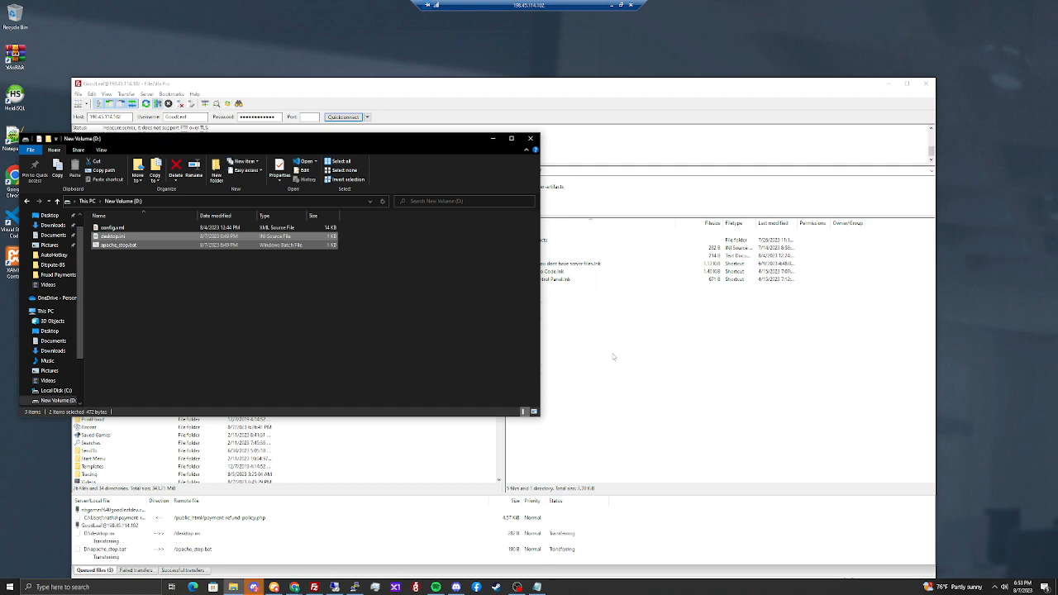
click(613, 357)
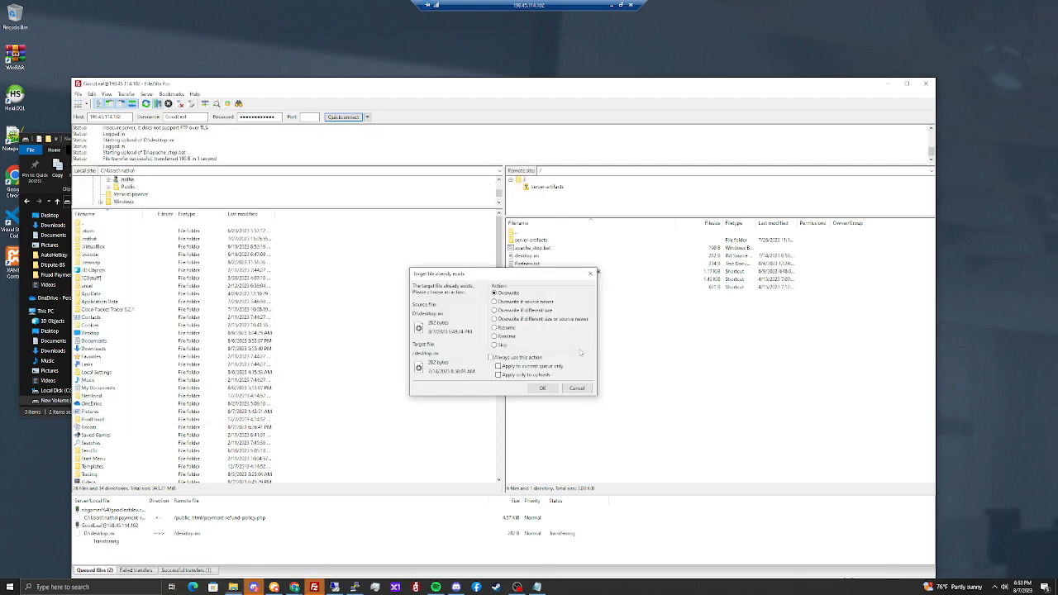
click(544, 389)
right_click(548, 314)
click(578, 376)
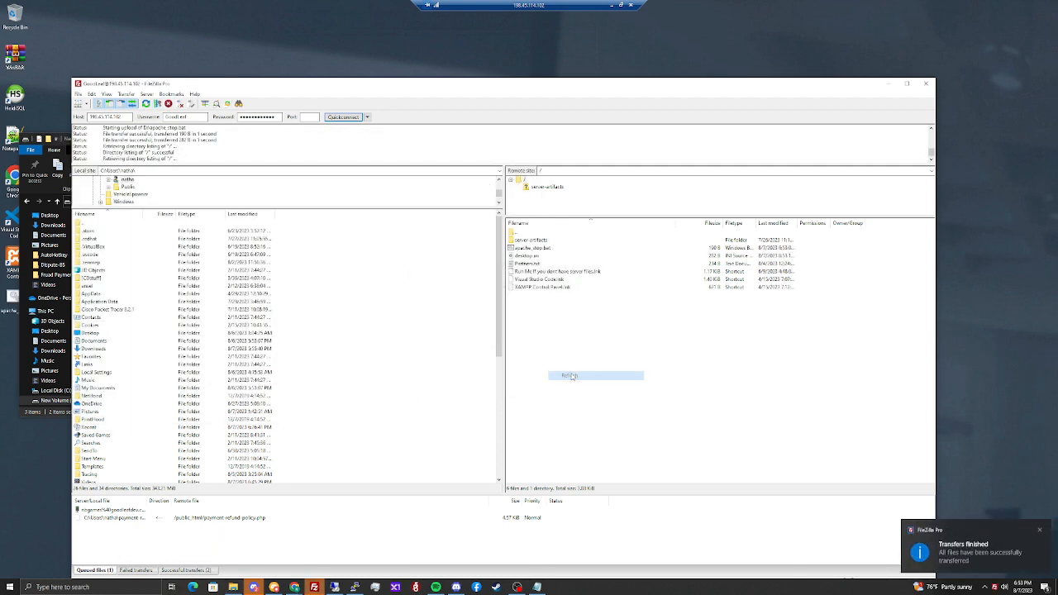
Return to the remote VPS session and delete the uploaded apache_stop.bat file from its desktop.
click(559, 249)
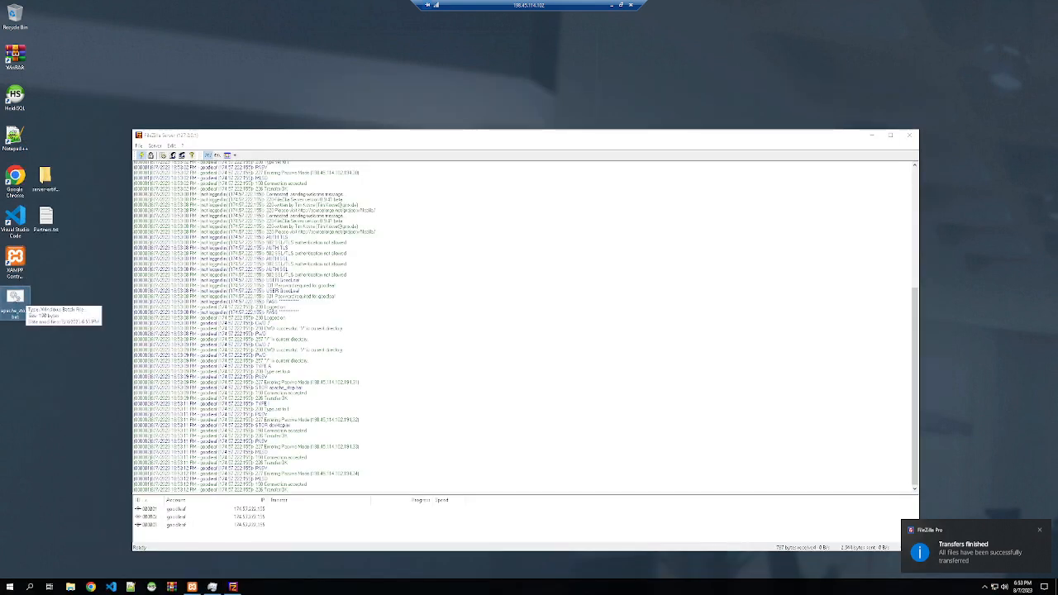
right_click(18, 302)
click(41, 458)
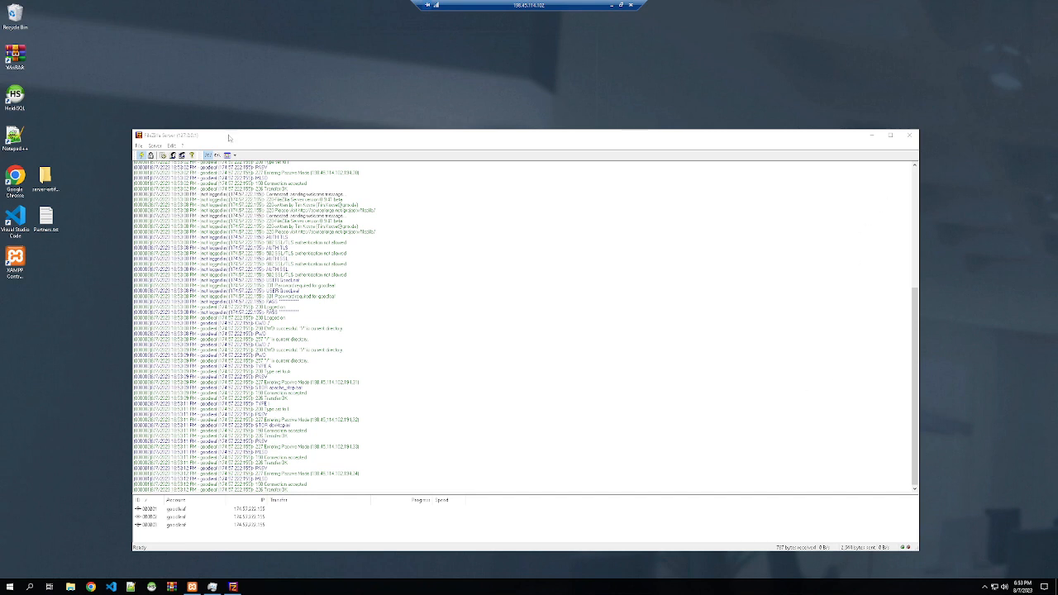
Take the FileZilla Server offline immediately, close its admin window, and stop the FileZilla module in XAMPP.
click(141, 155)
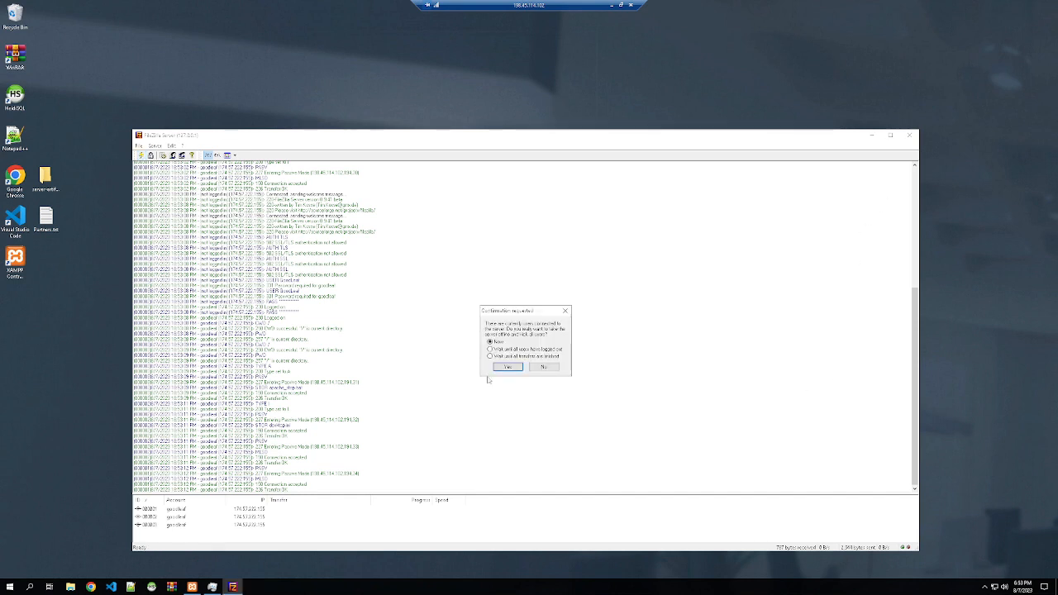
click(517, 366)
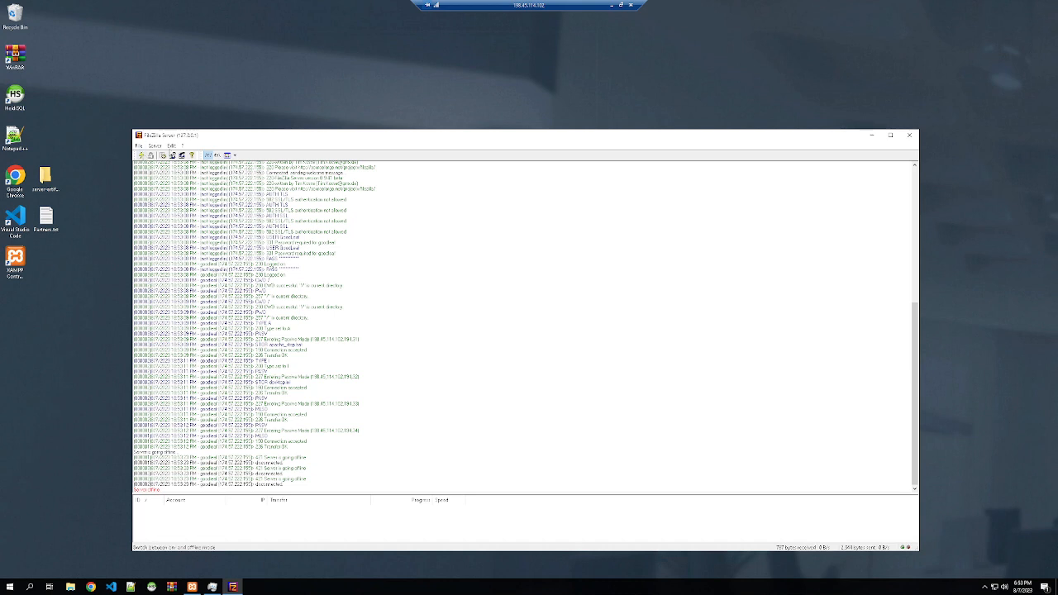
click(910, 135)
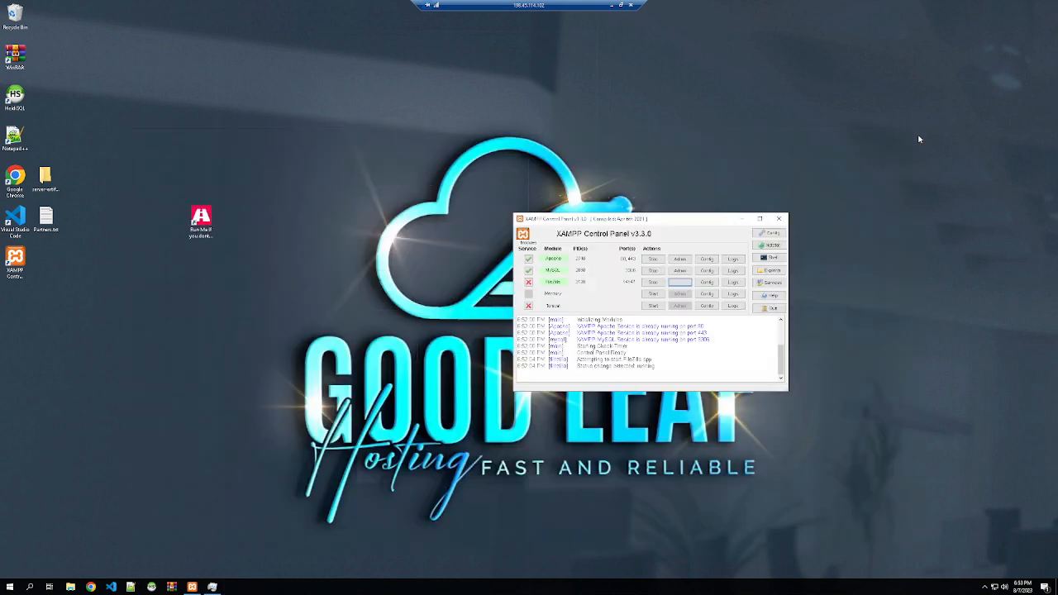
click(652, 283)
Open the VPS's Firewall & network protection settings and turn on Windows Defender Firewall for the domain network.
key(super)
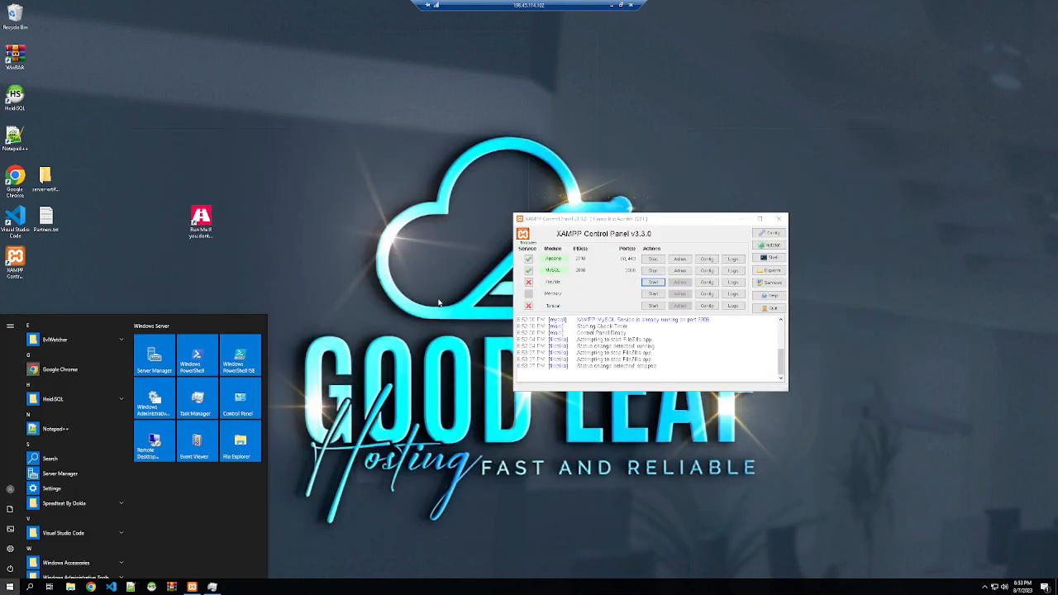
text(firewall)
key(Down)
key(Return)
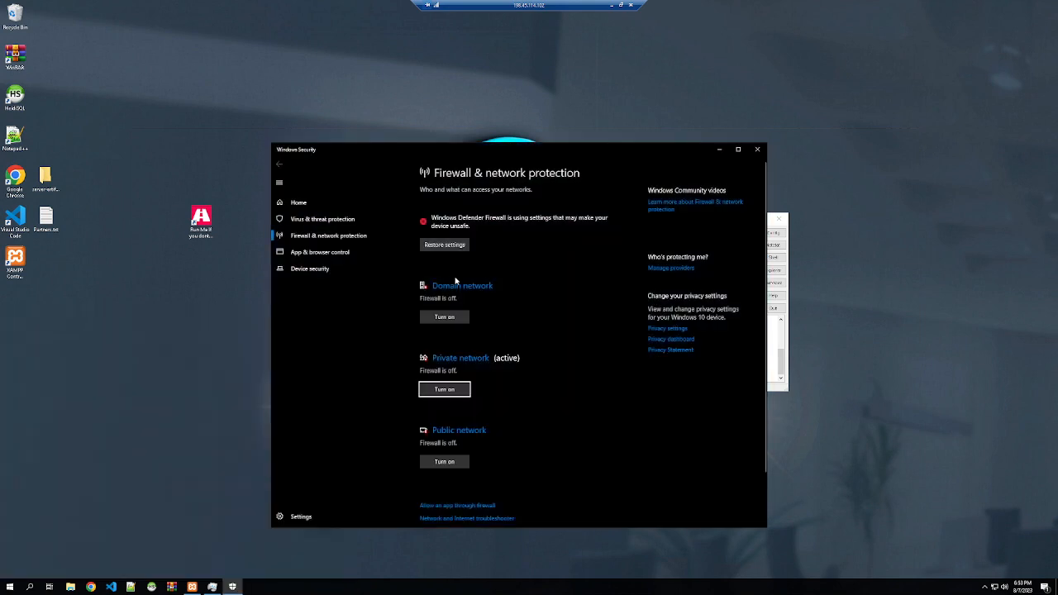
click(440, 289)
click(428, 311)
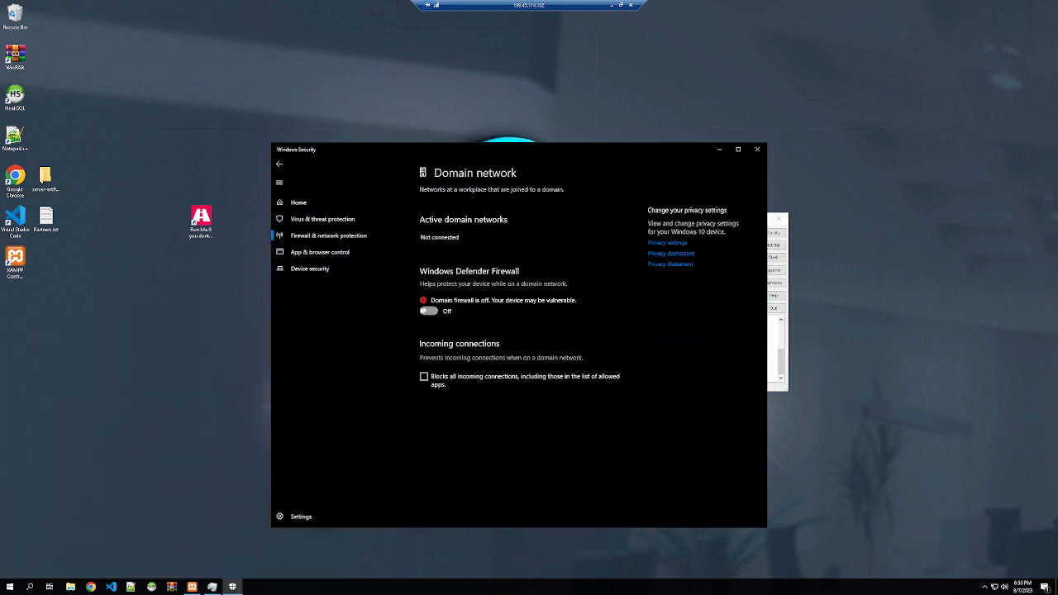
Turn on Windows Defender Firewall for the active private network.
click(329, 239)
click(451, 330)
click(428, 319)
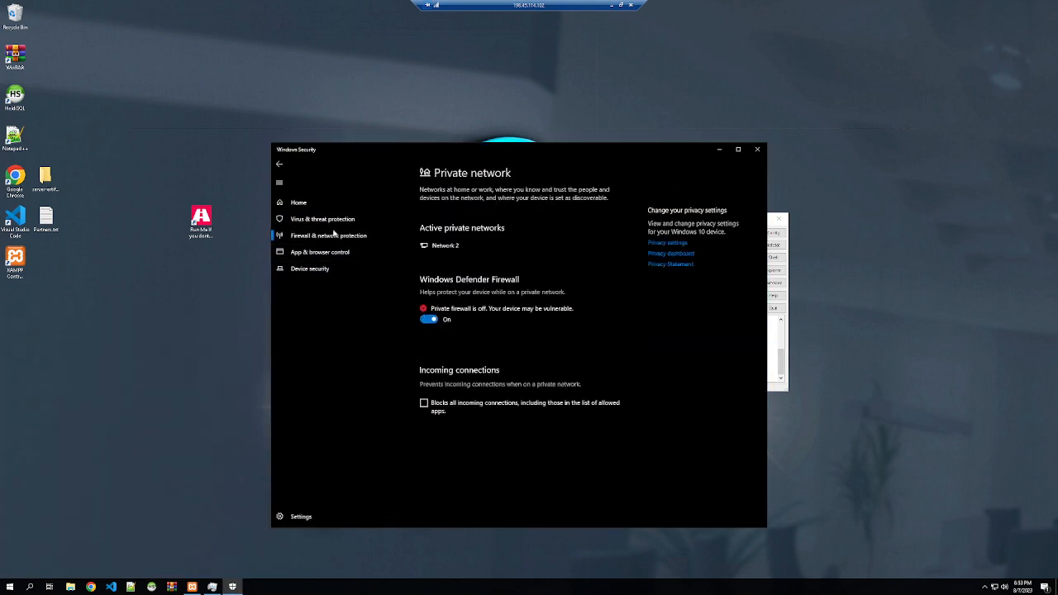
Turn on Windows Defender Firewall for the public network, check the status of all three profiles, and close Windows Security.
click(324, 235)
click(450, 370)
click(429, 319)
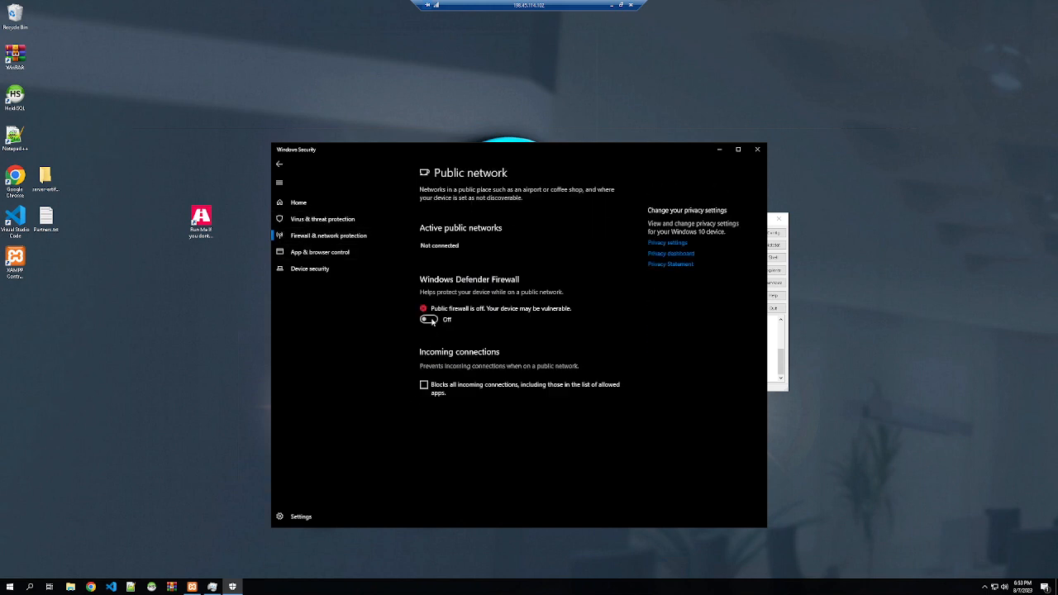
click(341, 236)
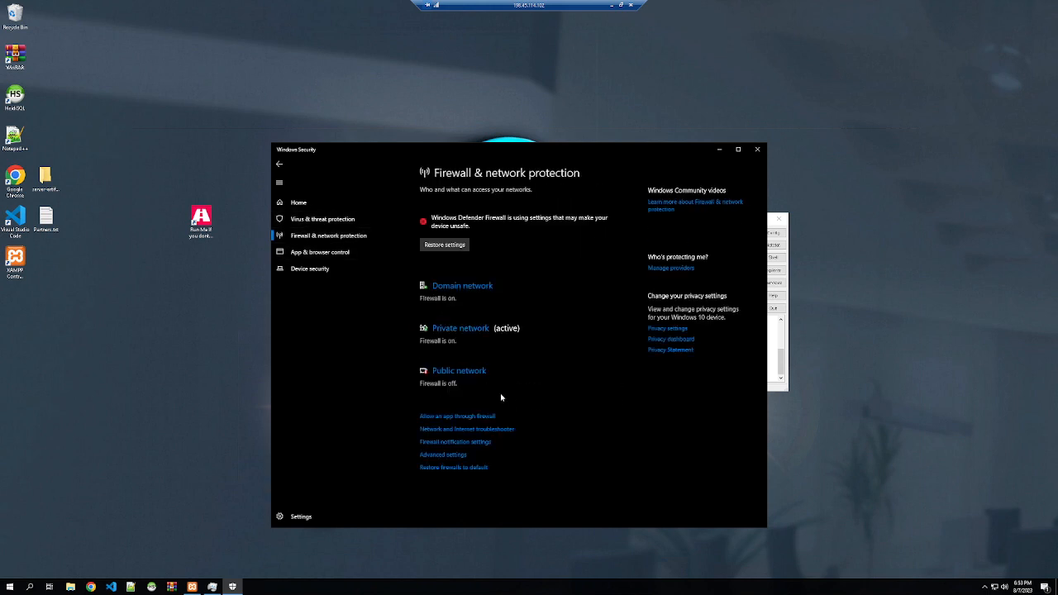
click(475, 370)
click(428, 317)
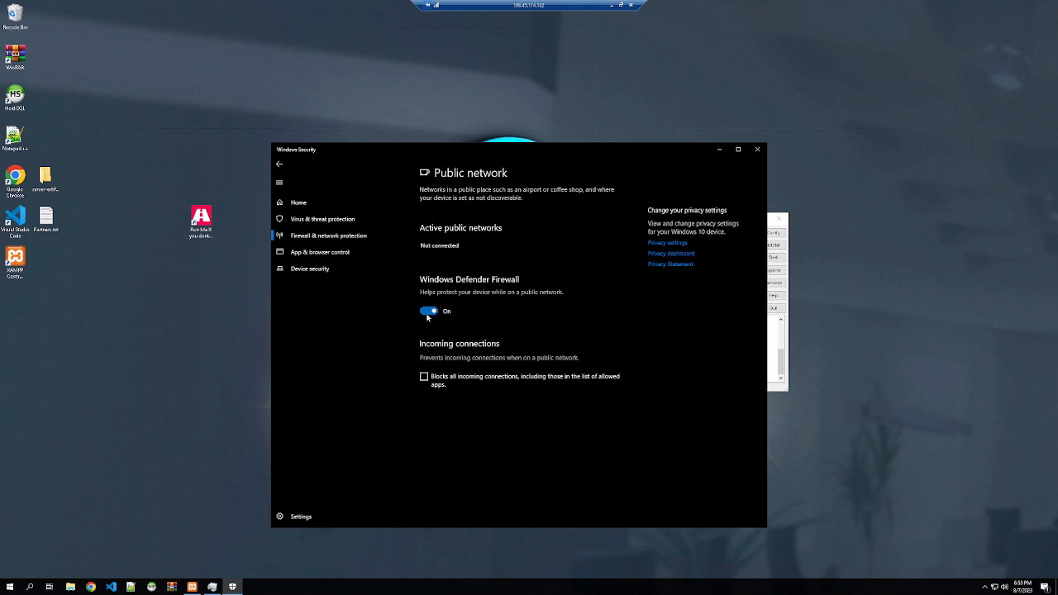
click(332, 236)
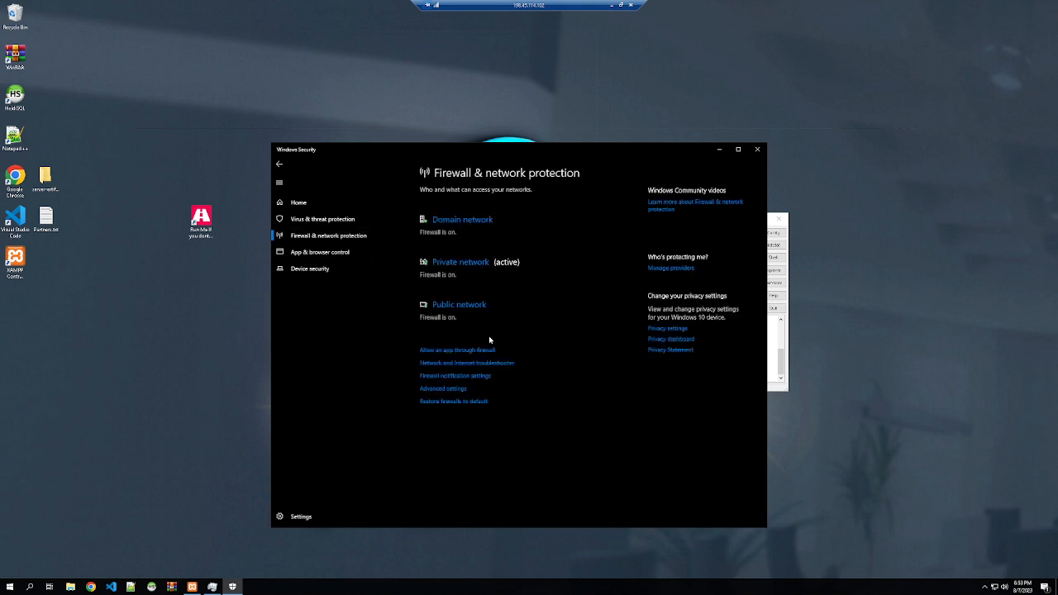
click(757, 151)
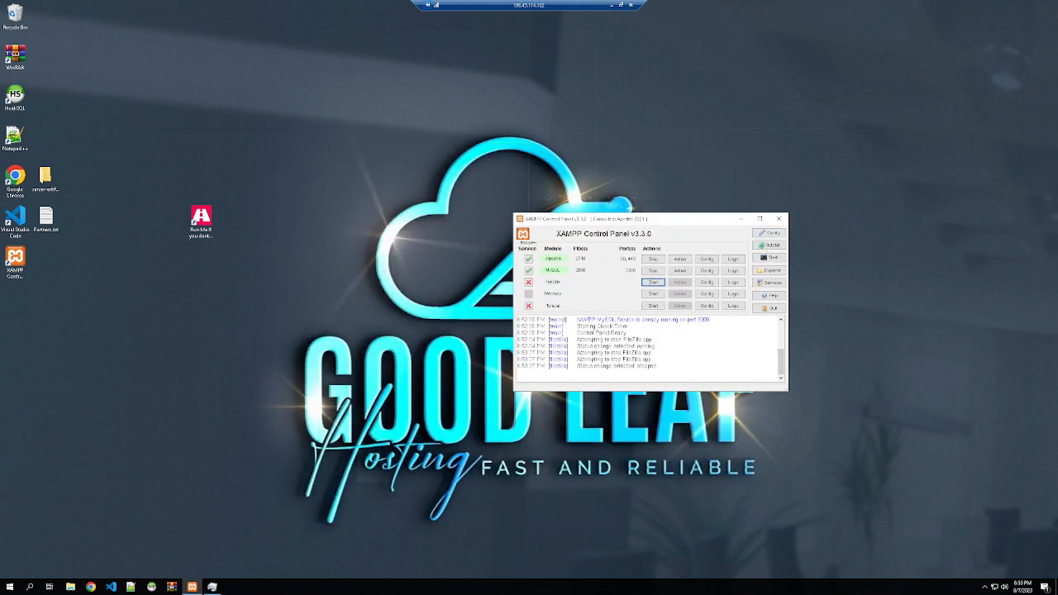